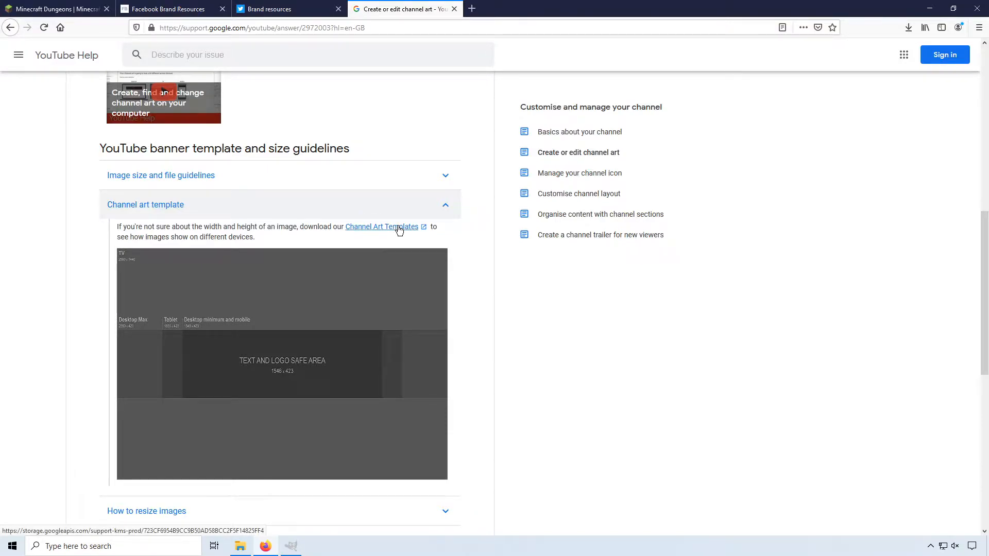
Step: Open the Channel Art Template (Fireworks) image from the Channel Art Templates folder inside the desktop's images folder
click(930, 8)
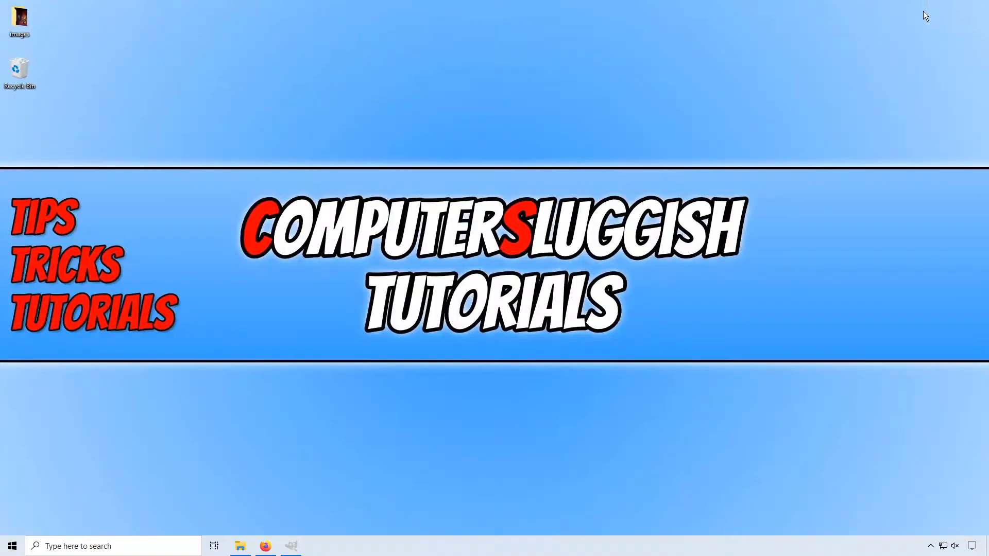
click(241, 547)
click(478, 285)
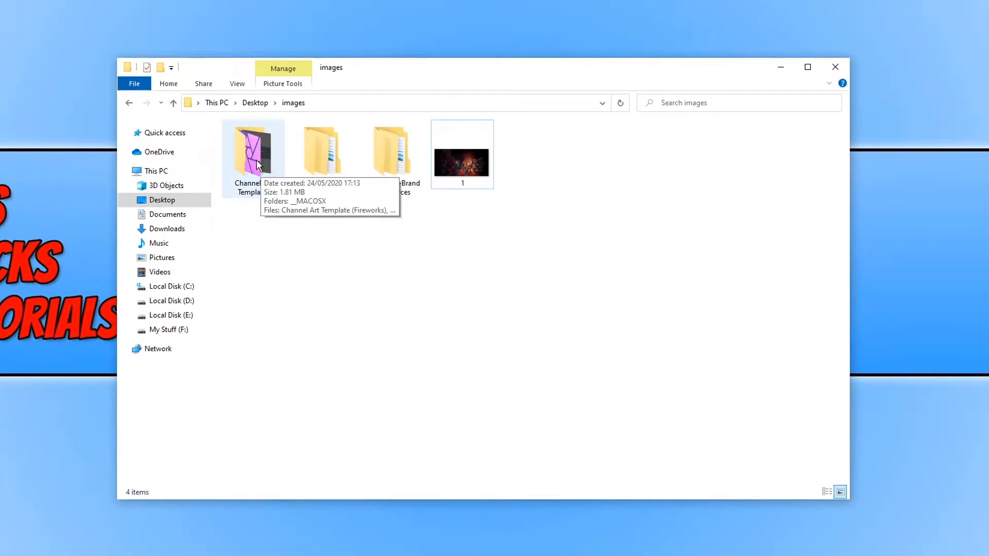
double_click(257, 165)
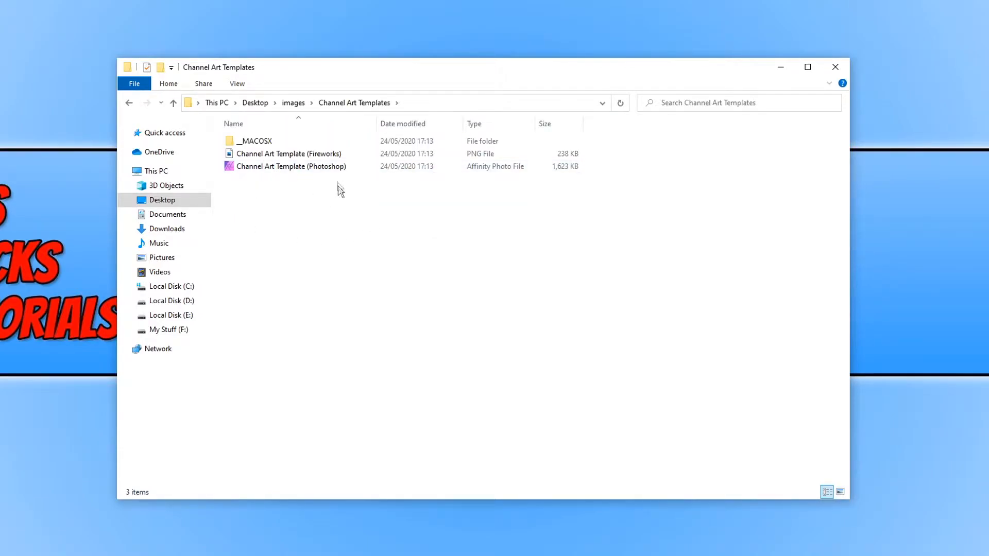
double_click(326, 155)
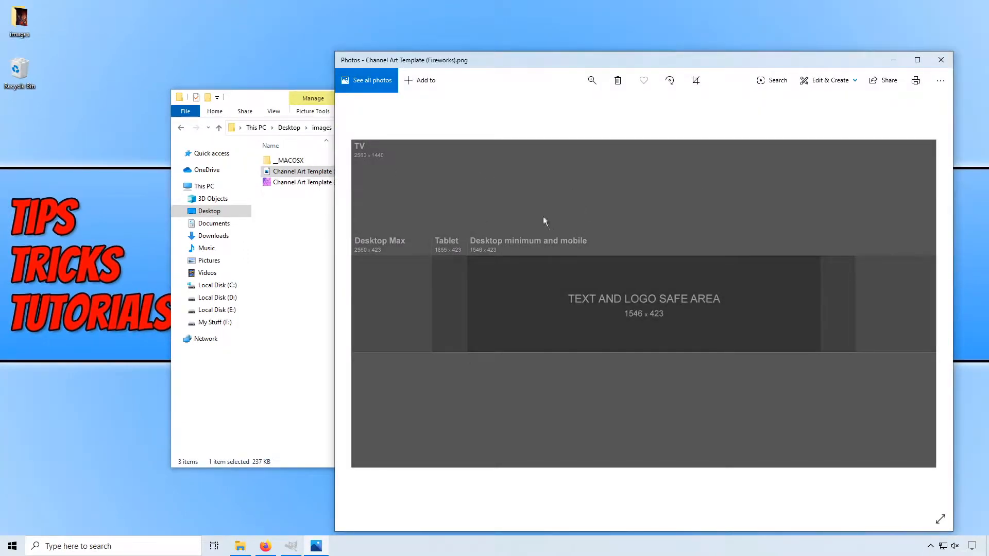
Step: Copy the opened channel art template image to the clipboard
right_click(543, 216)
click(557, 407)
drag(503, 61, 445, 44)
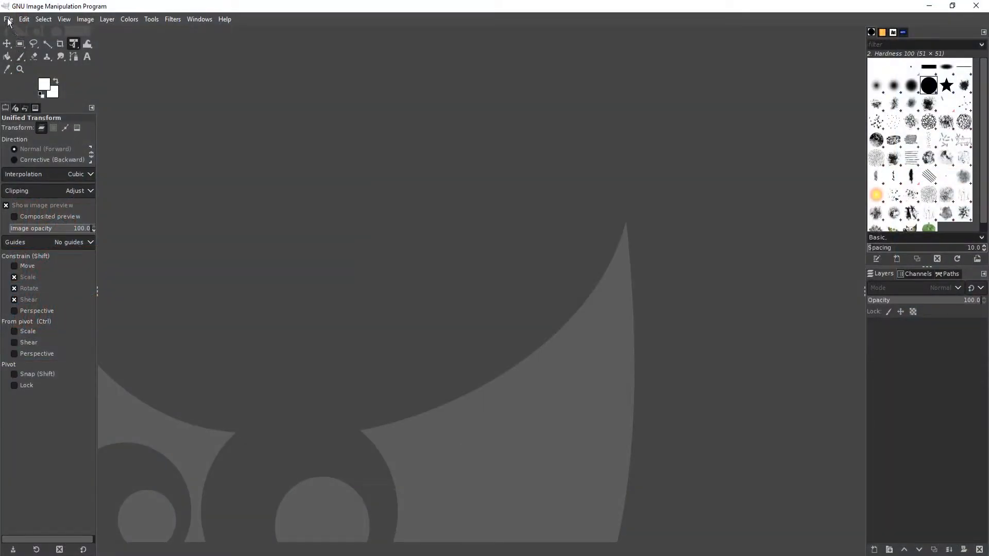
Step: In GIMP, create a new 2560 × 1440 px image and paste the copied template into it as its own layer
click(8, 19)
click(23, 34)
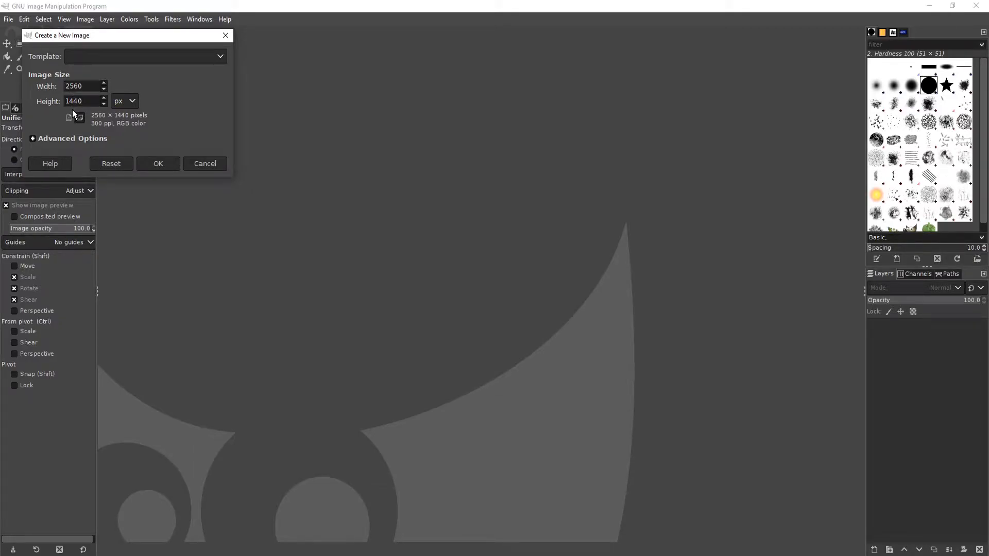
click(166, 165)
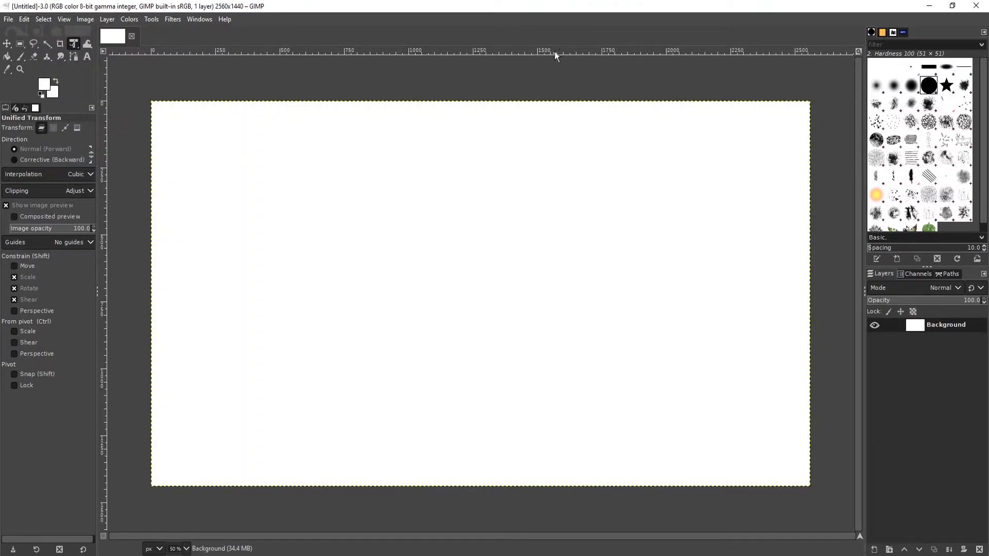
key(ctrl+v)
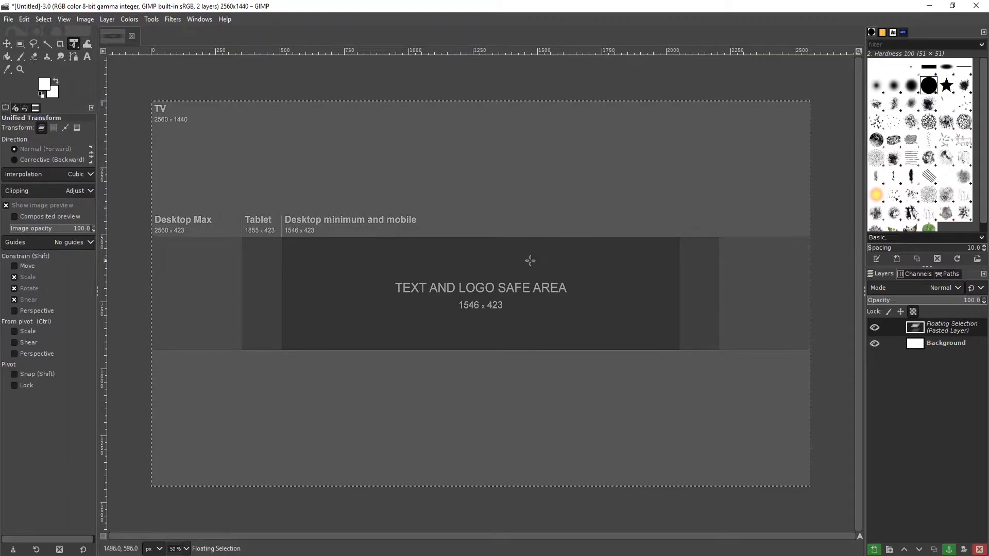
click(876, 551)
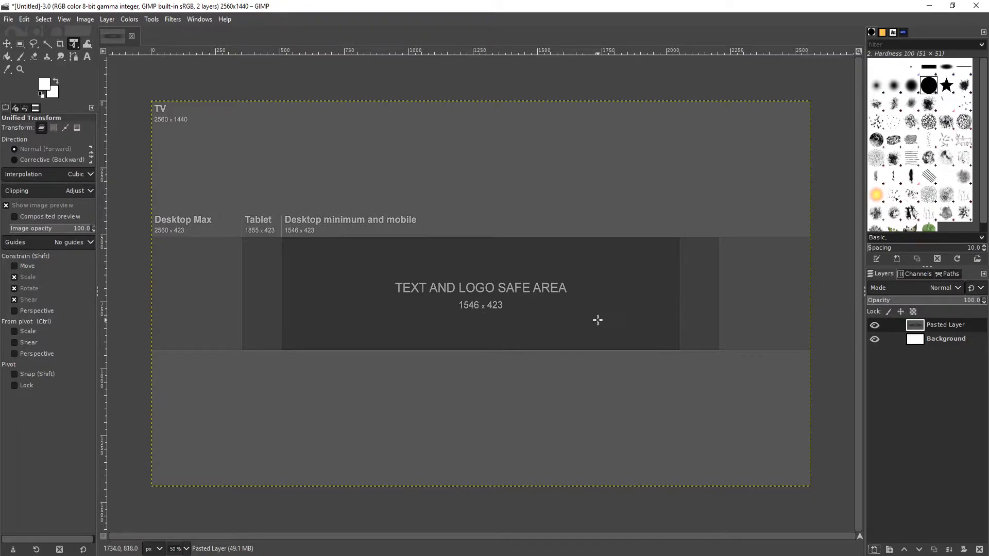
Step: Add a transparent 2560 × 1440 px layer above the template and choose the Paintbrush with the Hardness 100 brush
click(873, 550)
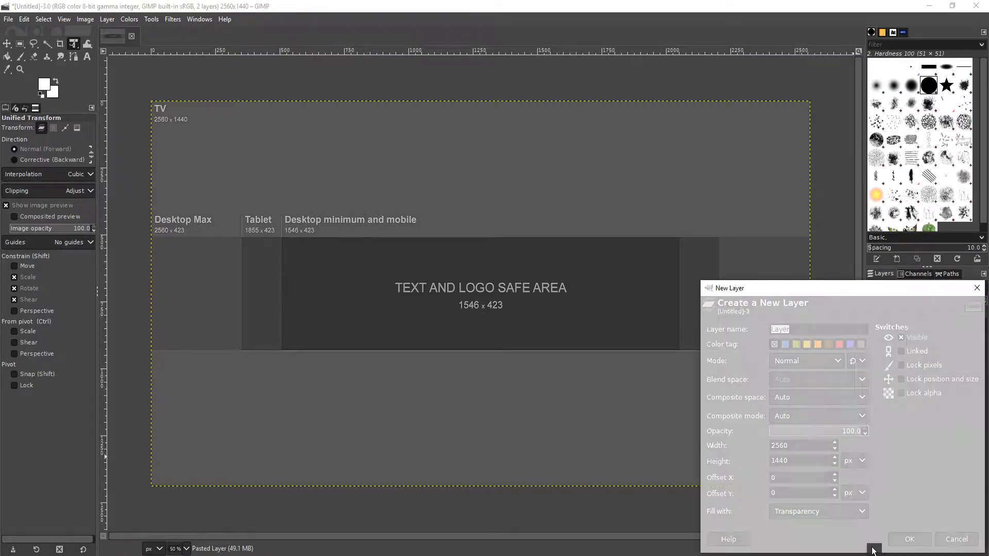
click(904, 540)
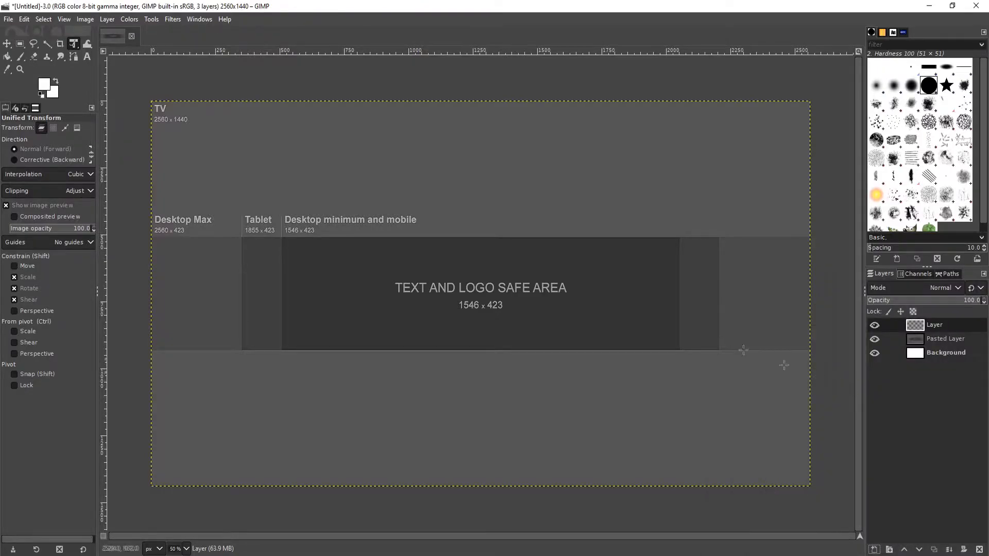
click(21, 59)
click(10, 160)
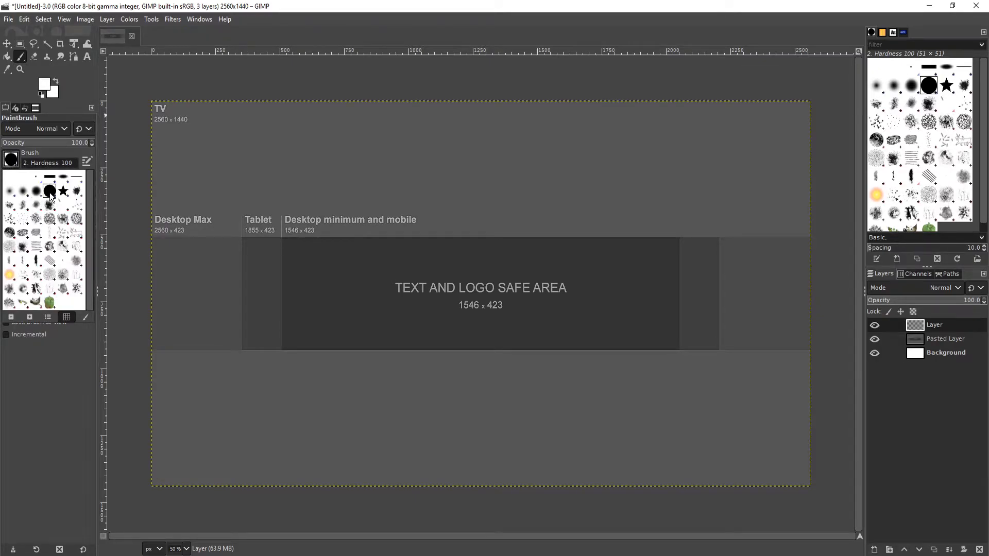
click(13, 160)
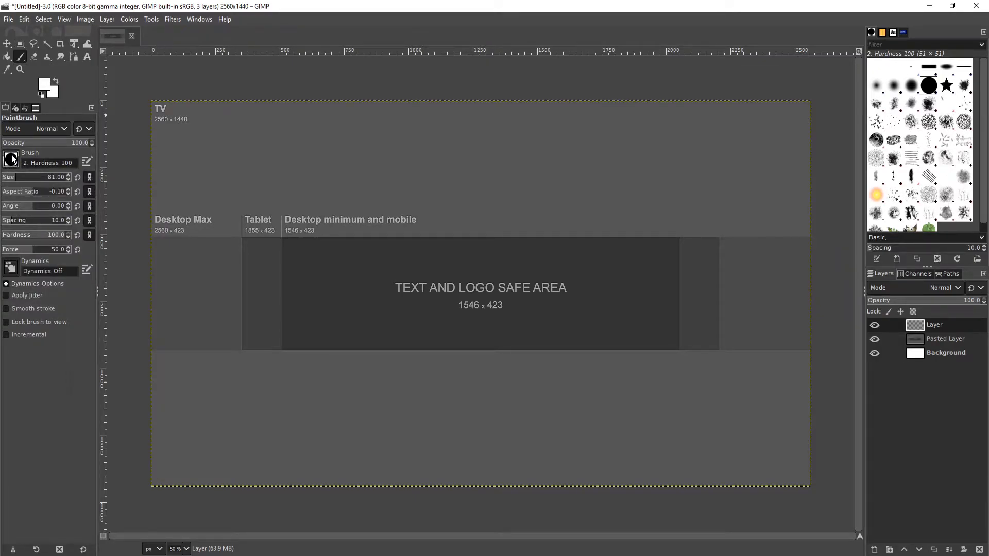
Step: Set the foreground colour to black and the paintbrush size to 5
click(46, 84)
drag(46, 85, 2, 149)
click(140, 182)
drag(11, 180, 6, 179)
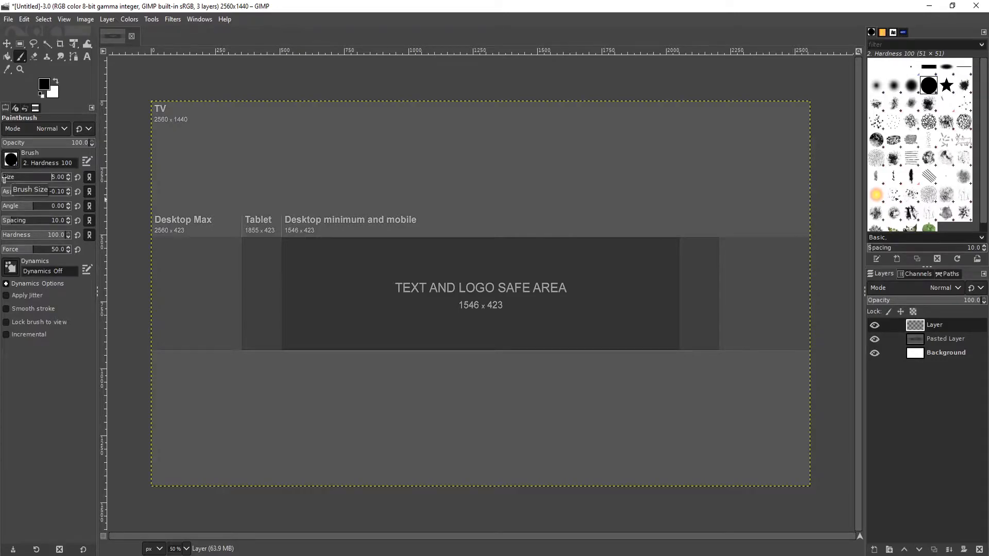
Step: Paint a straight black line across the full image width along the upper edge of the Desktop Max band
key(1)
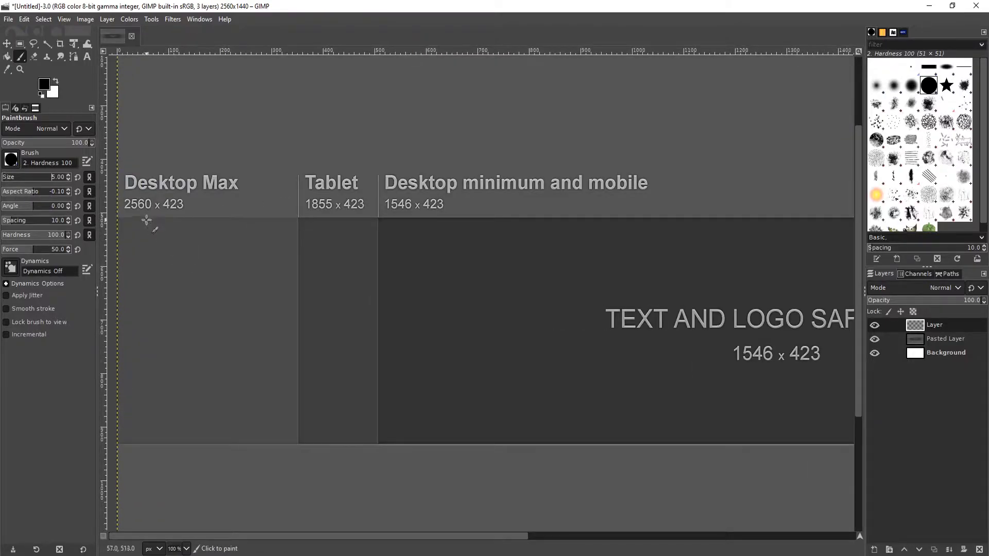
scroll(245, 234, down, 2)
scroll(246, 235, up, 1)
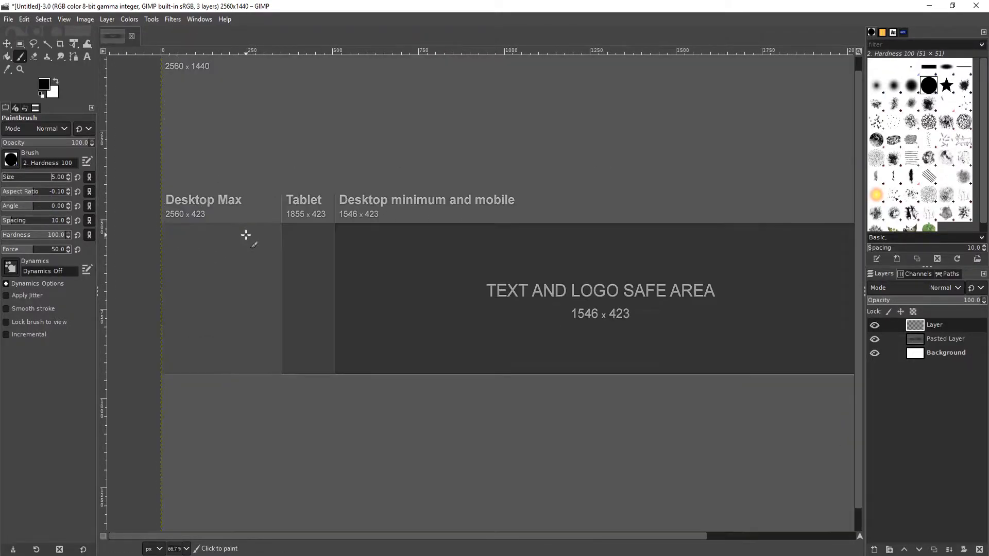
scroll(168, 231, up, 1)
scroll(169, 231, up, 5)
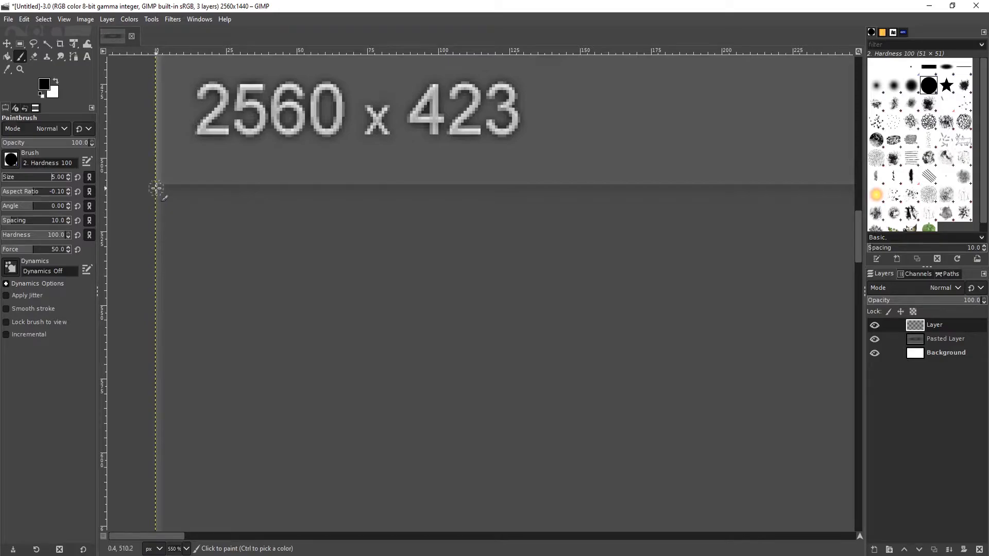
scroll(165, 183, up, 5)
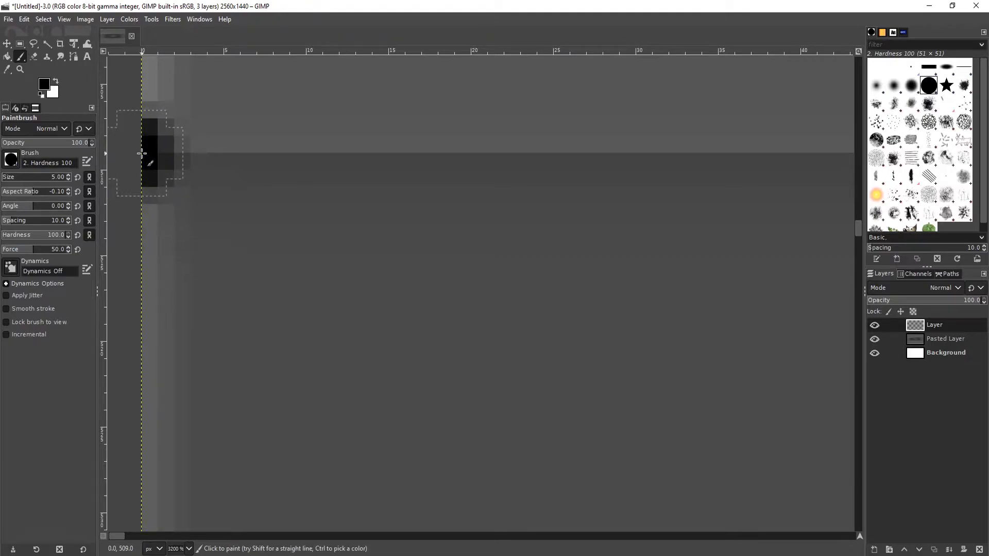
scroll(142, 153, down, 5)
scroll(145, 153, down, 7)
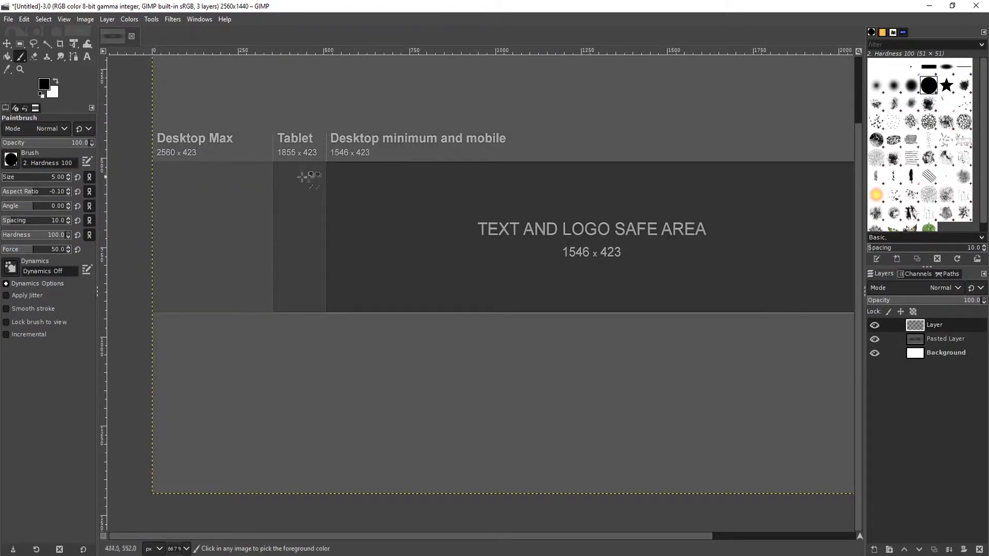
scroll(723, 183, down, 1)
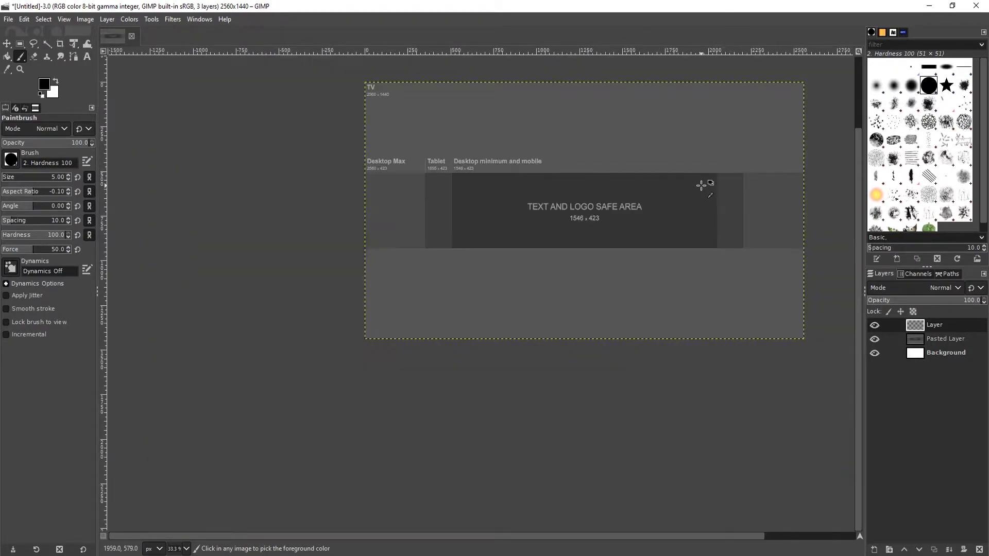
shift+click(809, 172)
Step: On a new transparent layer, paint a straight black line across the full width along the Desktop Max band's lower edge
scroll(641, 150, up, 3)
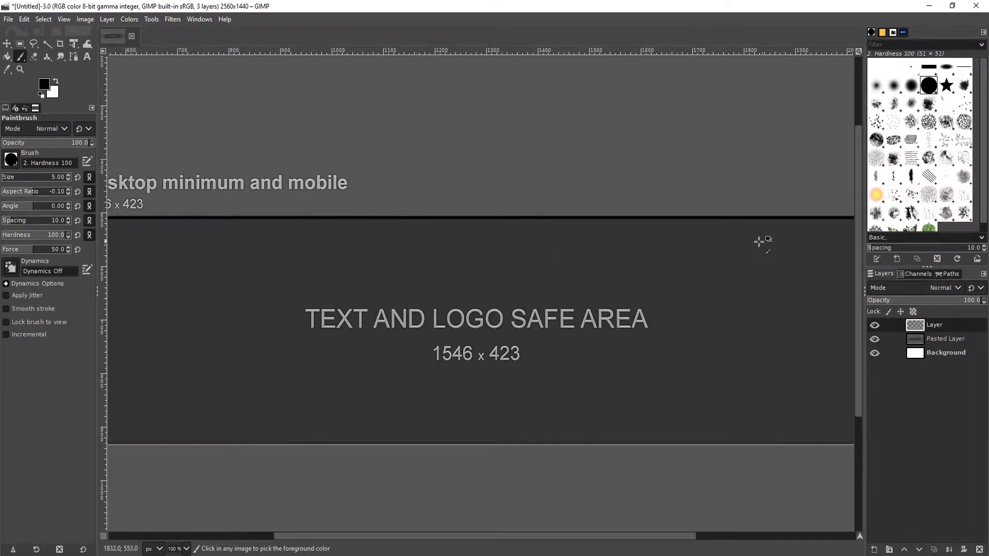
scroll(766, 241, down, 2)
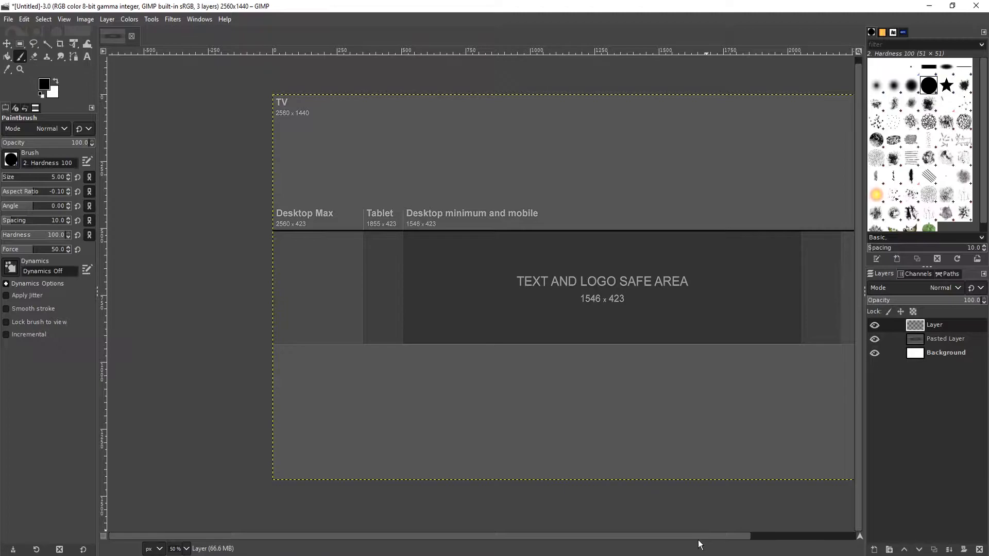
scroll(710, 539, right, 3)
scroll(712, 539, right, 3)
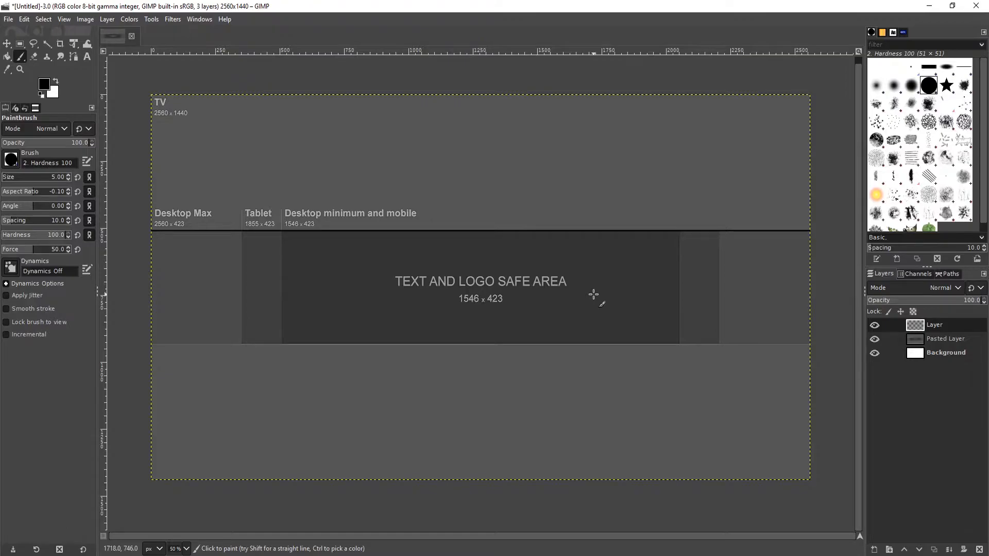
scroll(157, 336, up, 5)
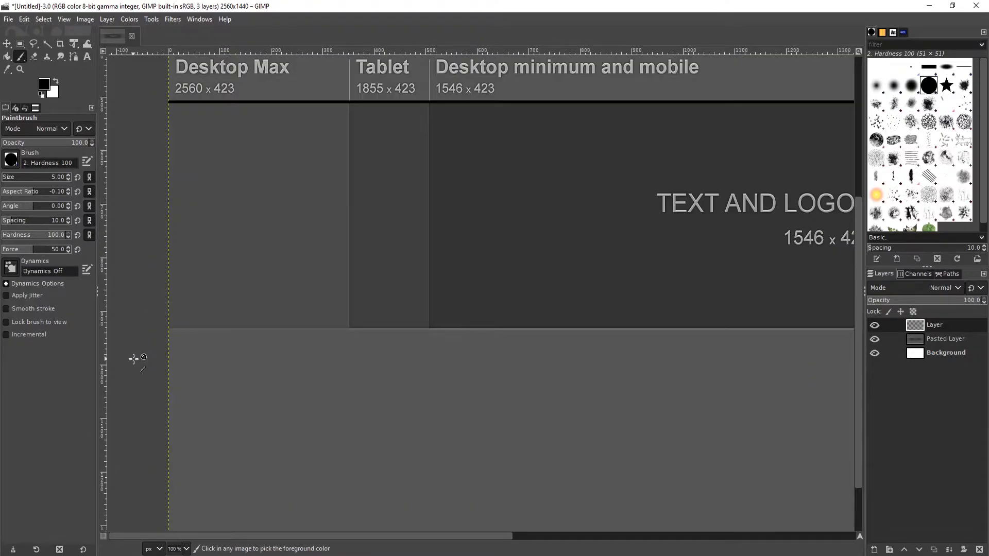
scroll(247, 276, up, 7)
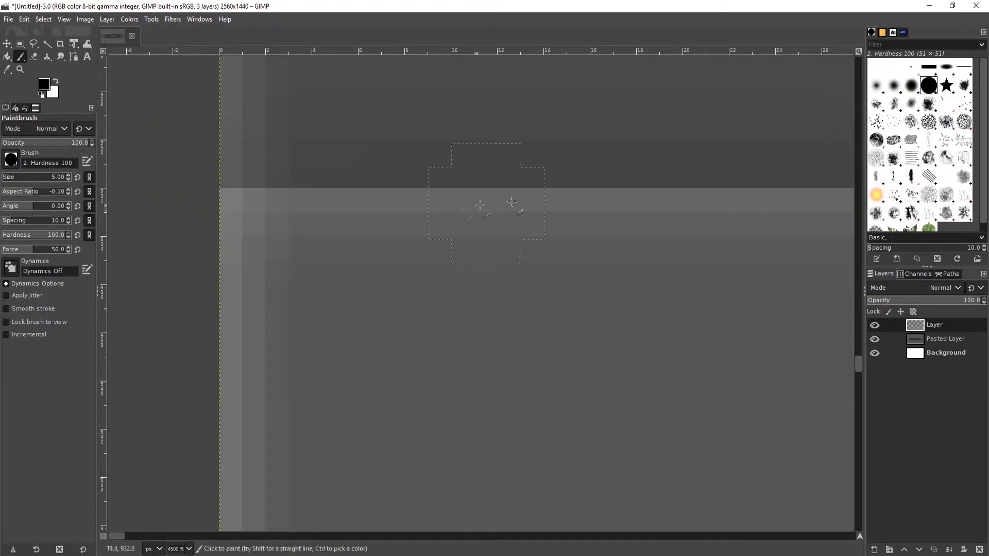
click(874, 550)
click(907, 537)
scroll(190, 165, up, 5)
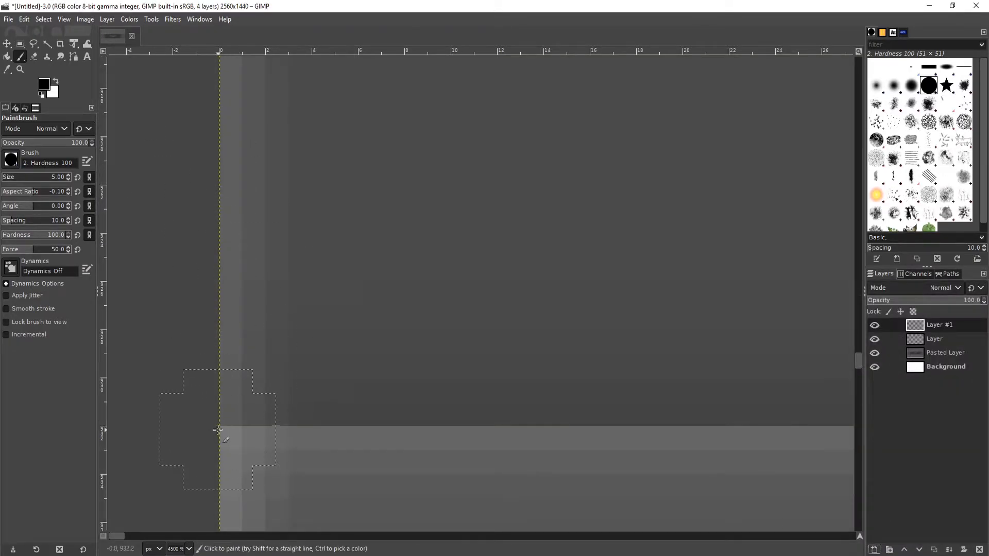
click(217, 425)
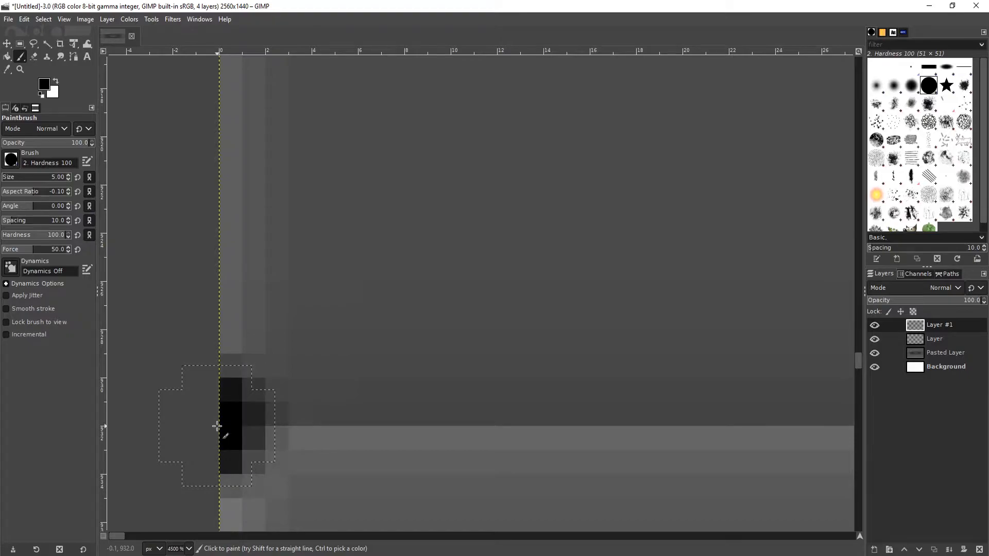
scroll(331, 397, down, 10)
scroll(635, 394, down, 2)
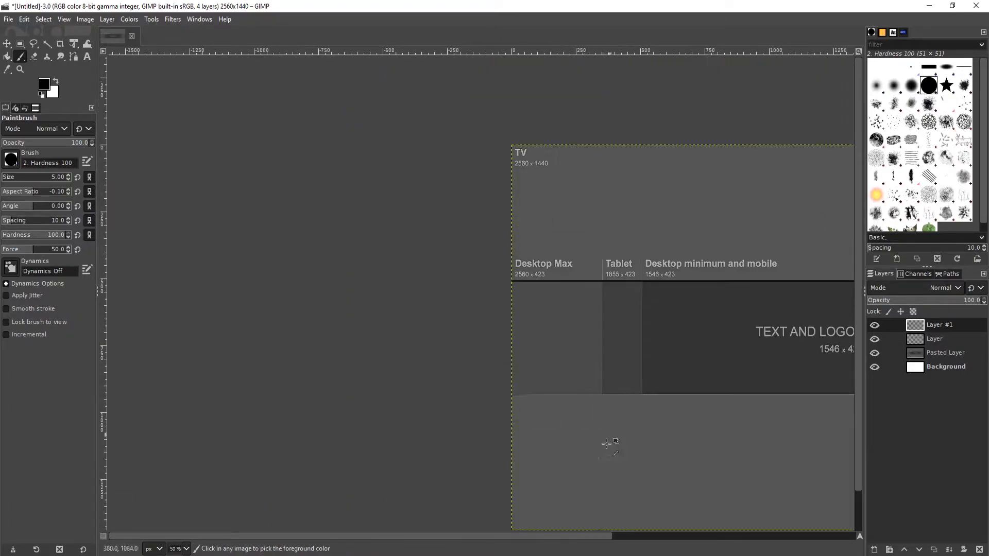
drag(539, 537, 615, 536)
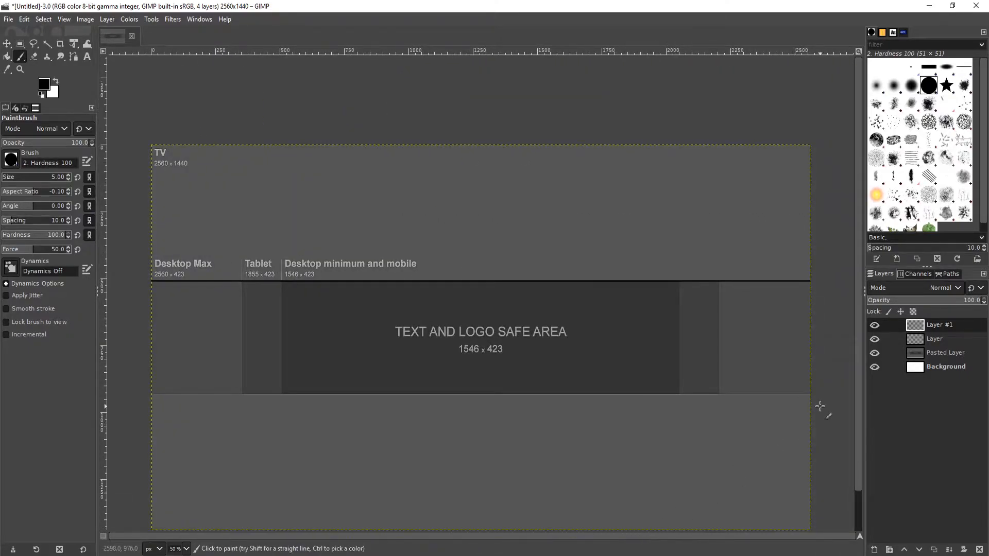
shift+click(816, 396)
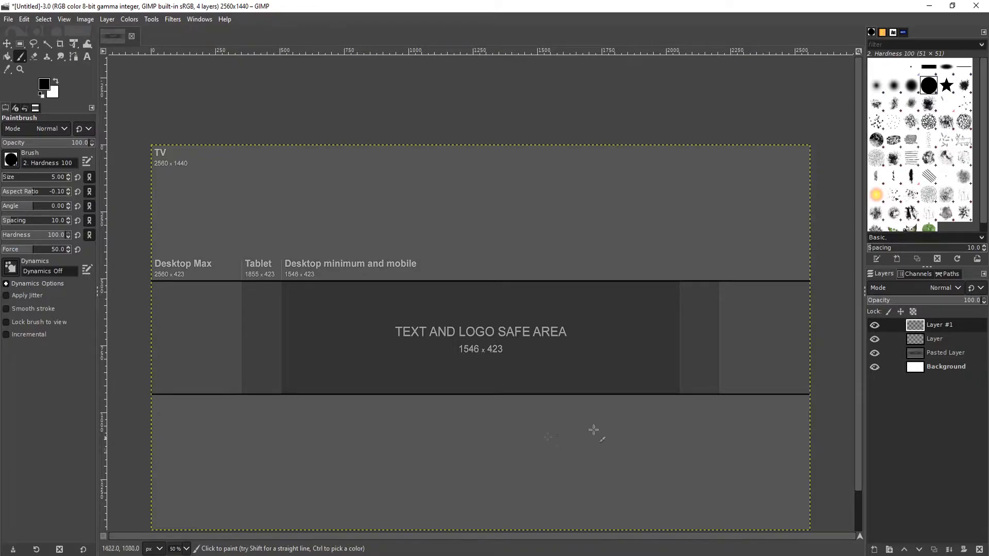
Step: Rename the lower line's layer as "bottom line" and the upper line's layer as "top line"
double_click(946, 325)
text(bo)
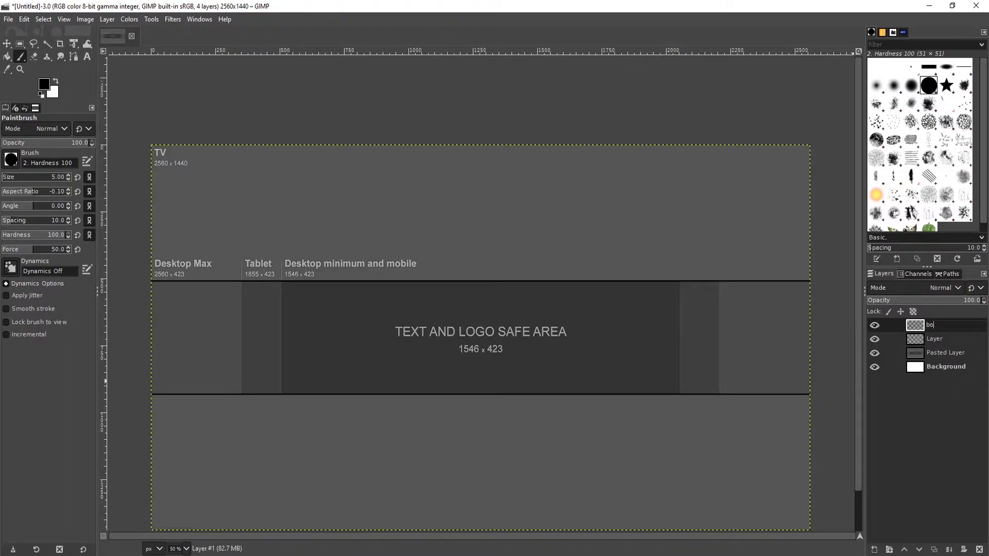
text(ttom line)
key(Return)
double_click(935, 341)
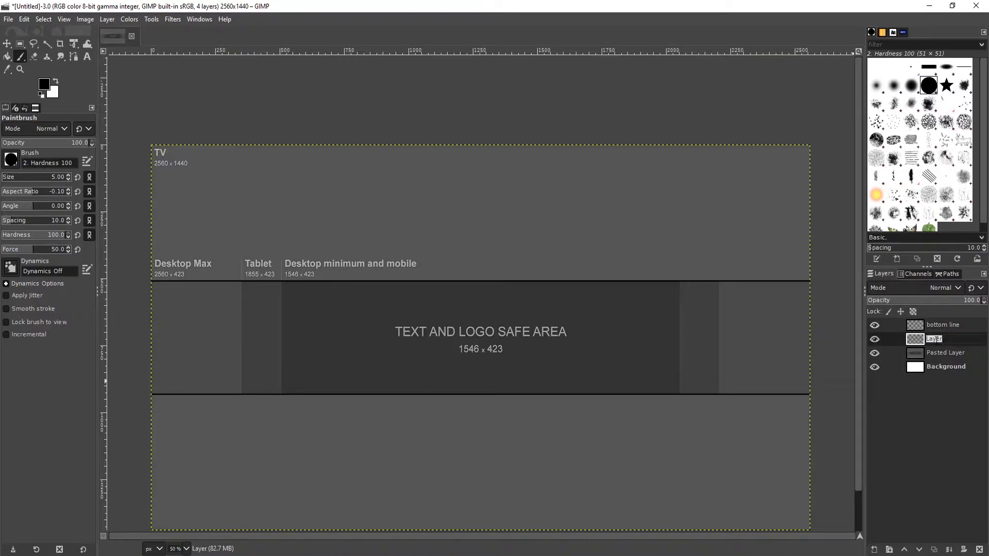
text(top line)
key(Return)
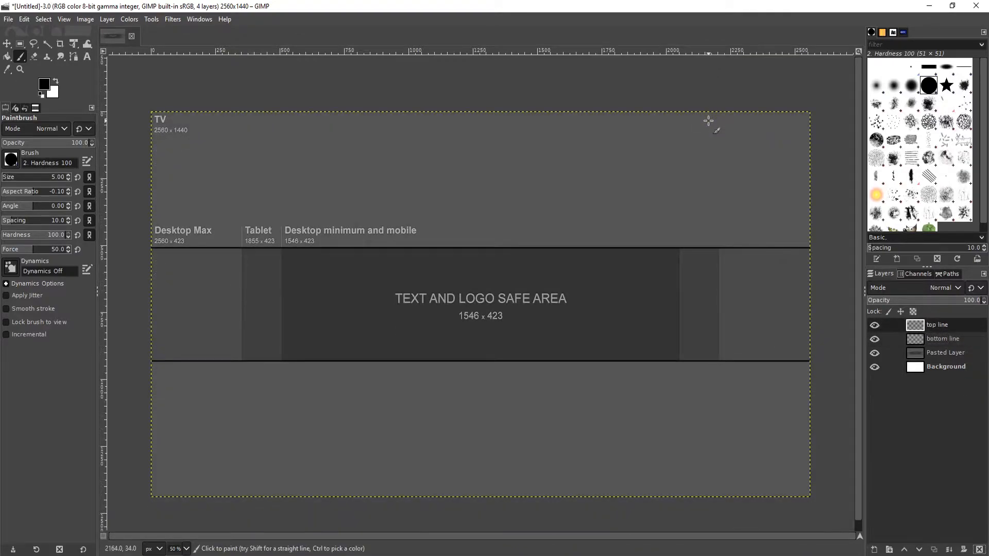
Step: On a new layer, paint a straight horizontal black line just below the top line, from the image's right edge to about x = 1550
click(876, 550)
key(Return)
scroll(812, 256, up, 4)
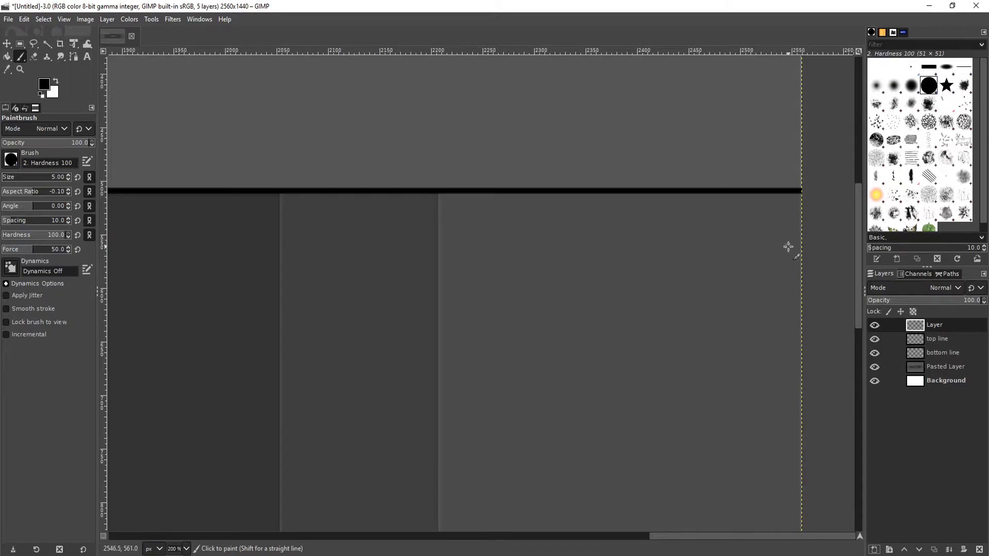
scroll(783, 314, down, 3)
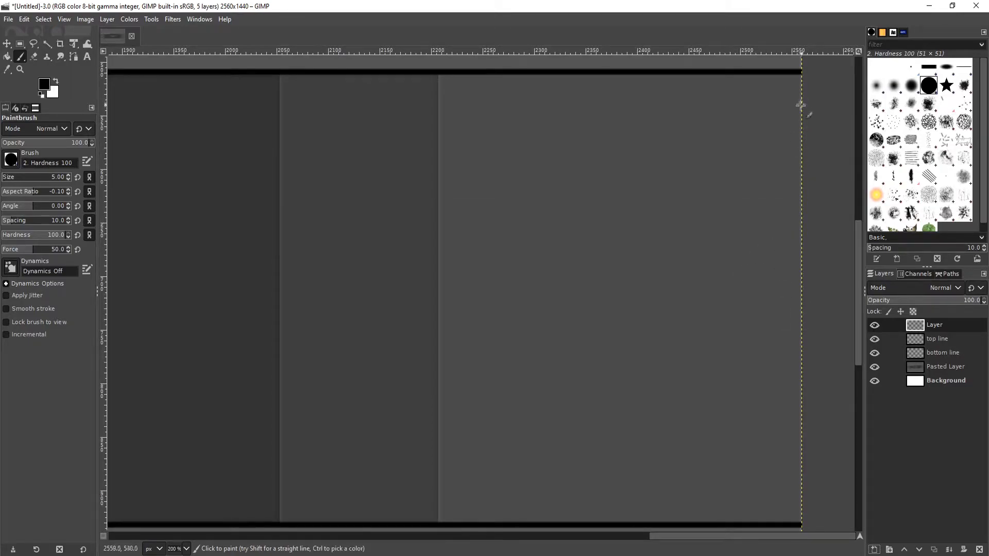
scroll(800, 153, down, 1)
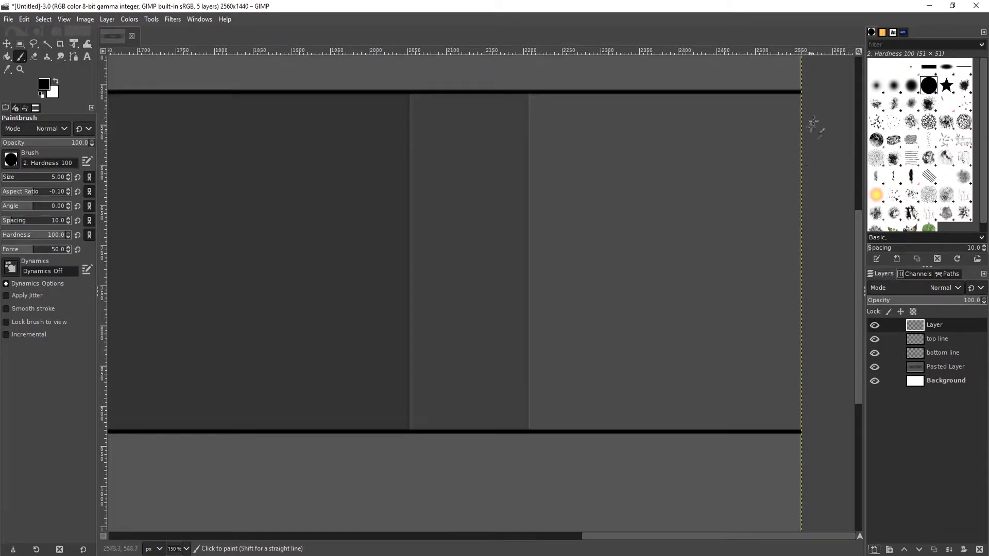
scroll(813, 133, up, 3)
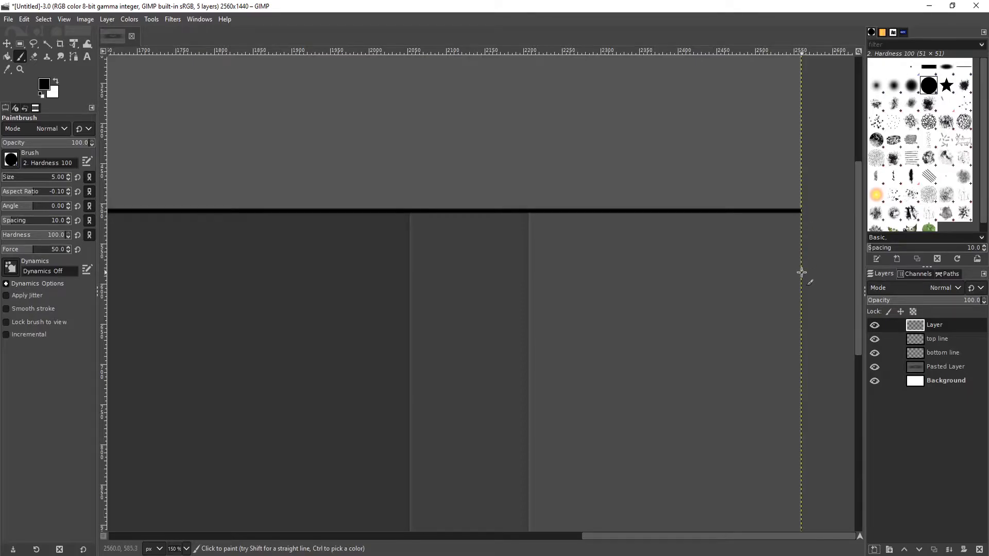
scroll(801, 275, up, 2)
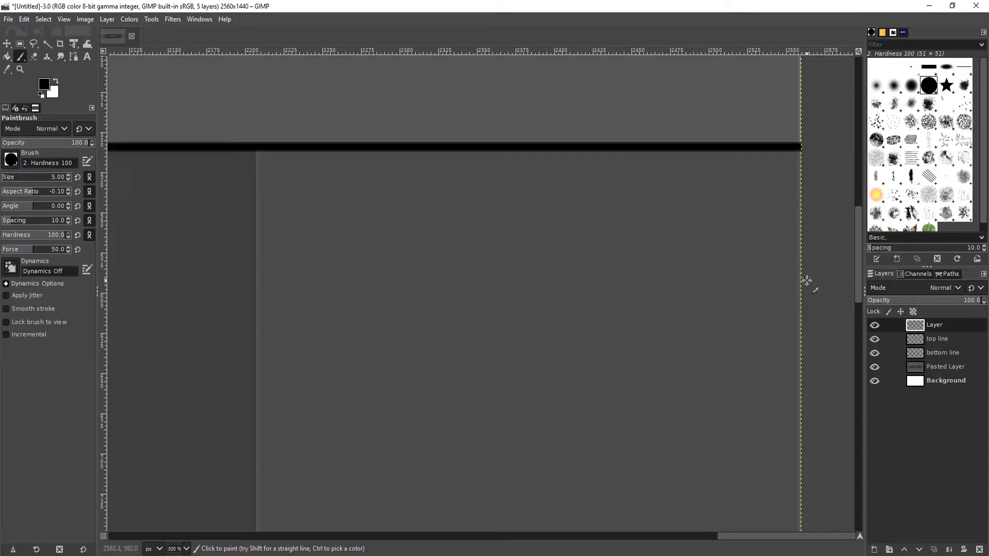
scroll(806, 280, down, 5)
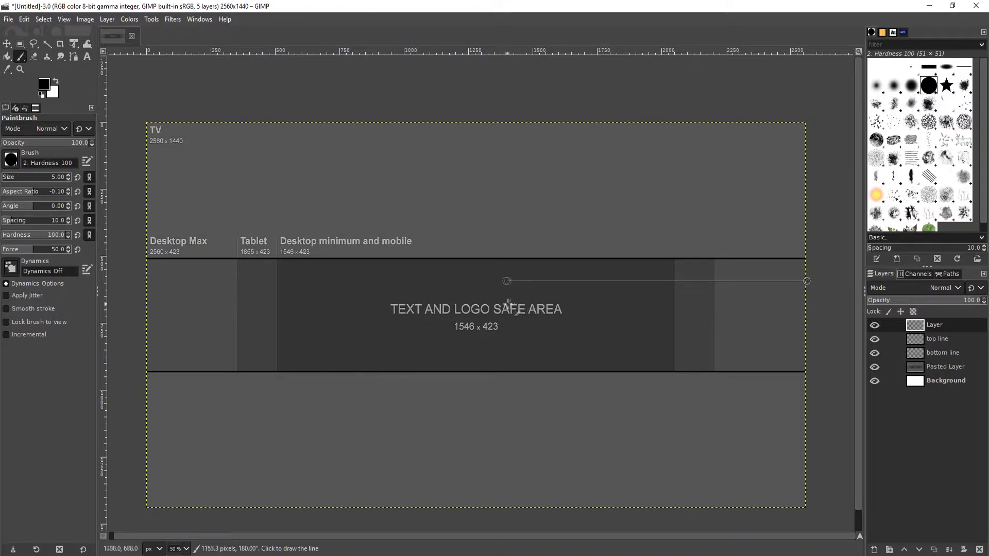
ctrl+shift+click(545, 296)
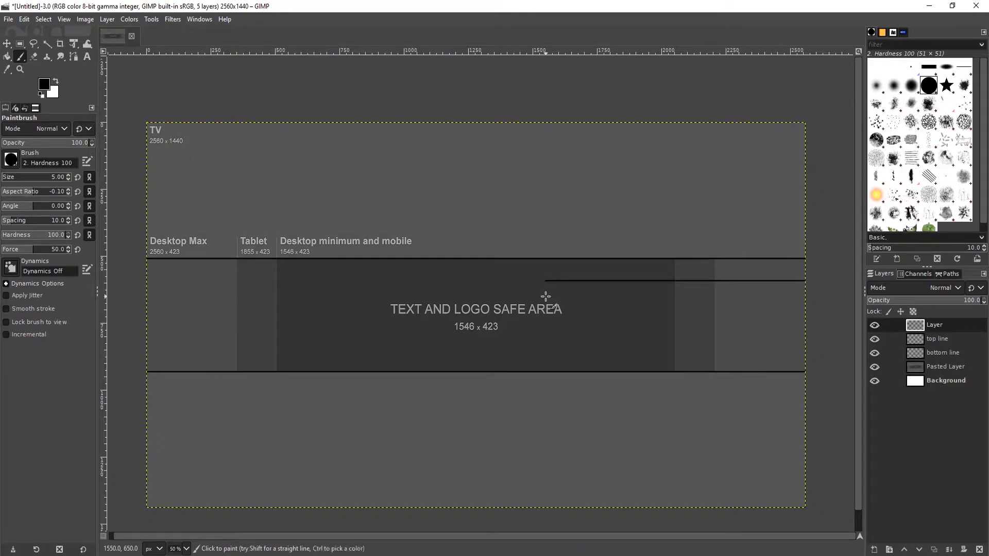
Step: Paint a 45-degree black line about 117 px long from the short horizontal line's inner end up to the top line
scroll(541, 280, up, 7)
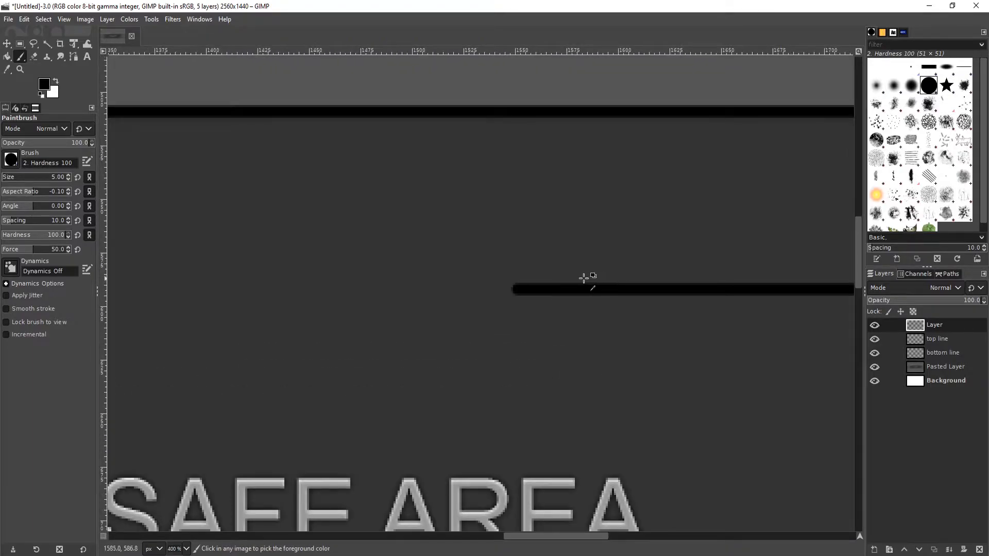
scroll(513, 288, down, 2)
scroll(514, 307, up, 1)
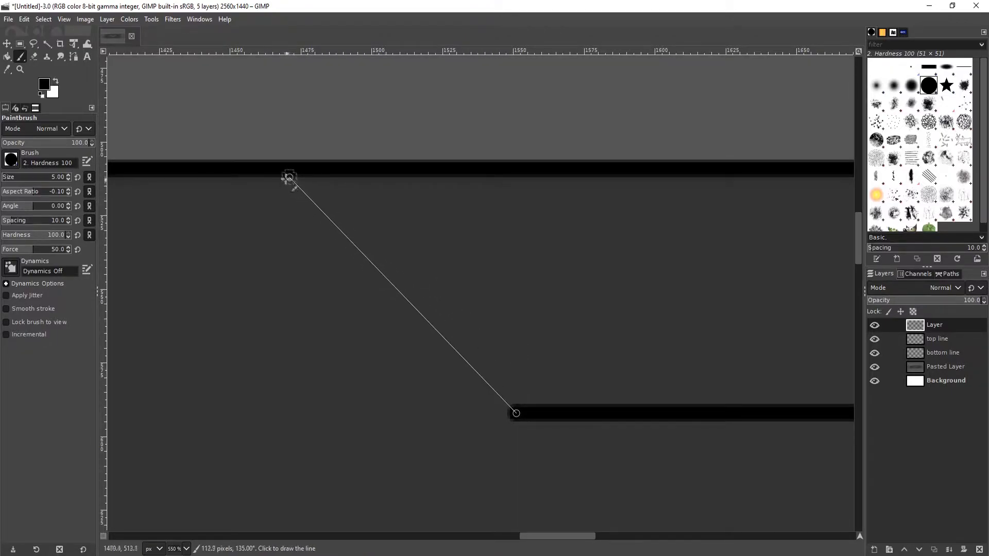
shift+click(282, 170)
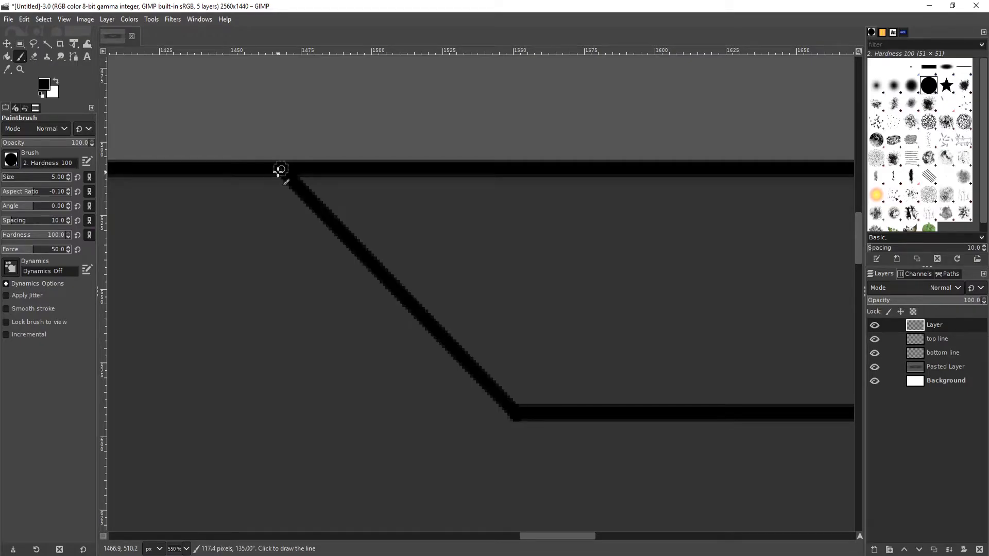
scroll(464, 298, down, 3)
scroll(492, 309, down, 3)
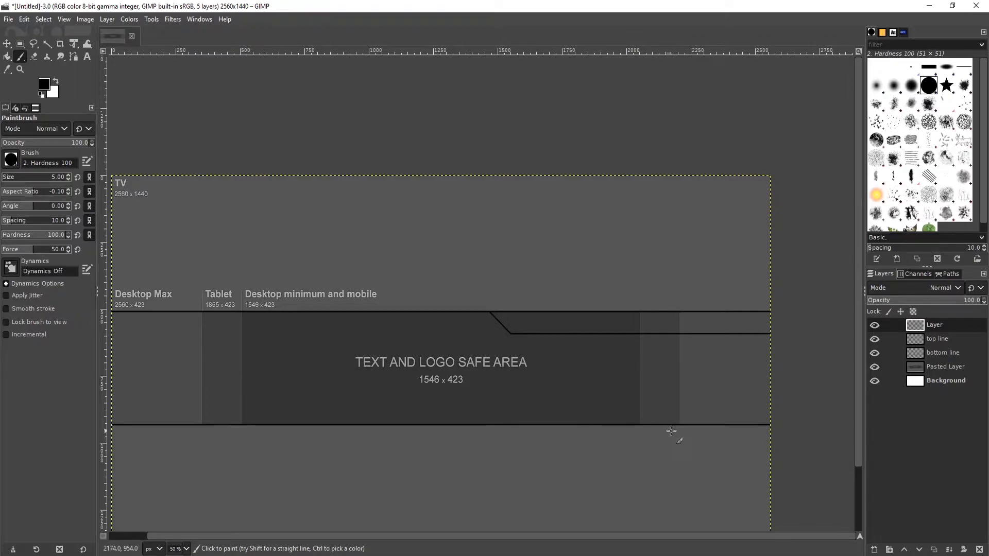
Step: Duplicate the angled-line layer and move the copy to the lower-left part of the Desktop Max band
right_click(959, 326)
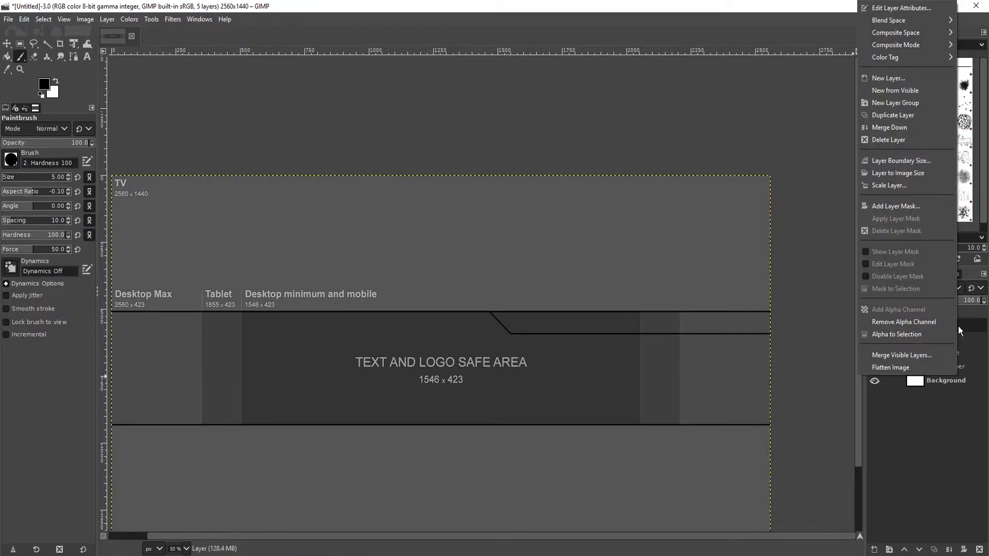
click(916, 113)
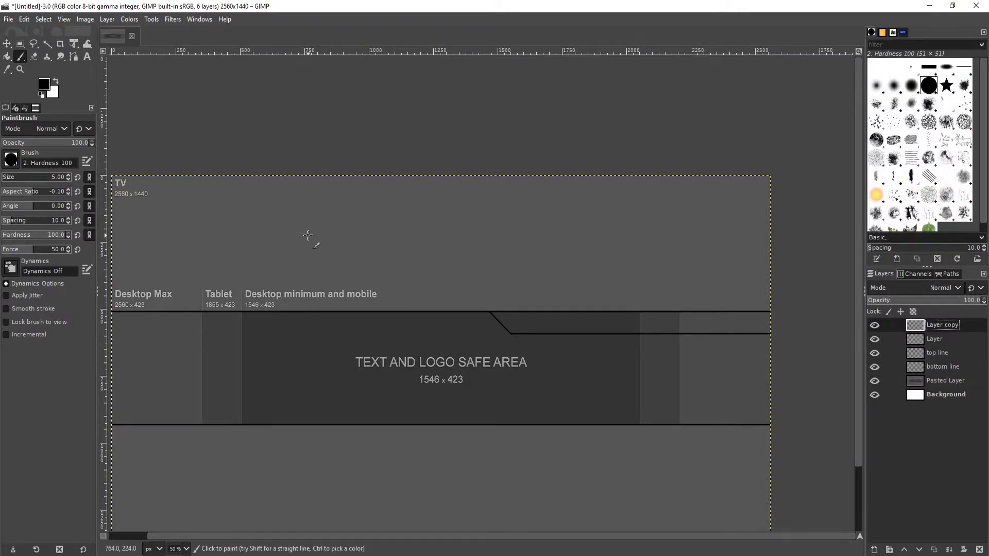
drag(613, 538, 575, 538)
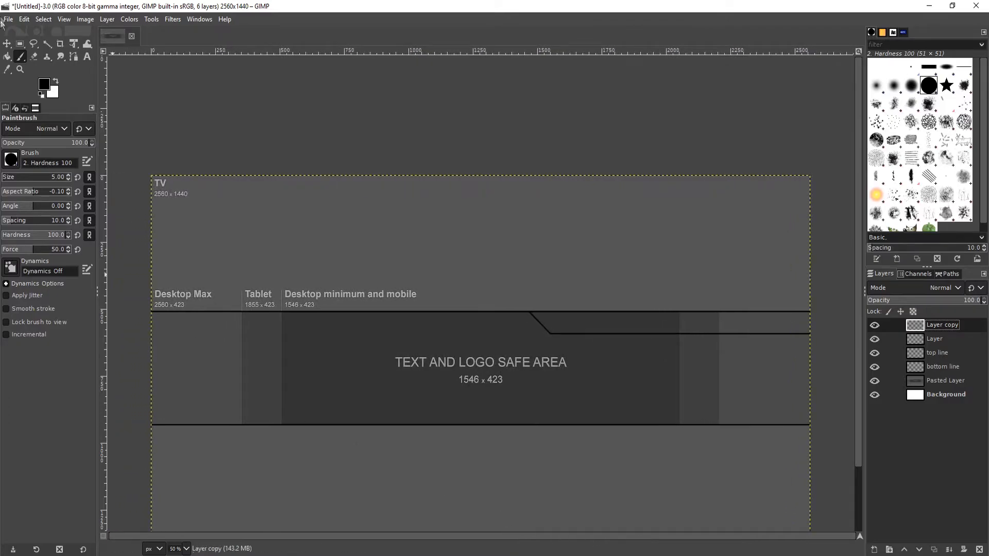
key(m)
drag(555, 334, 181, 414)
ctrl+scroll(164, 407, up, 2)
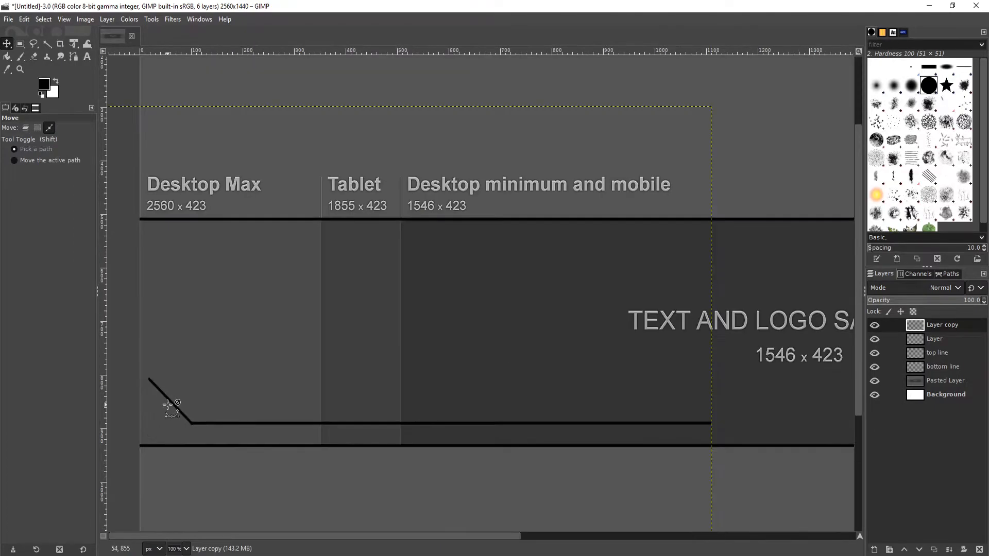
Step: Rotate the copied angled line 180 degrees with Unified Transform and move it roughly back over the band's lower-left part
click(73, 44)
click(267, 424)
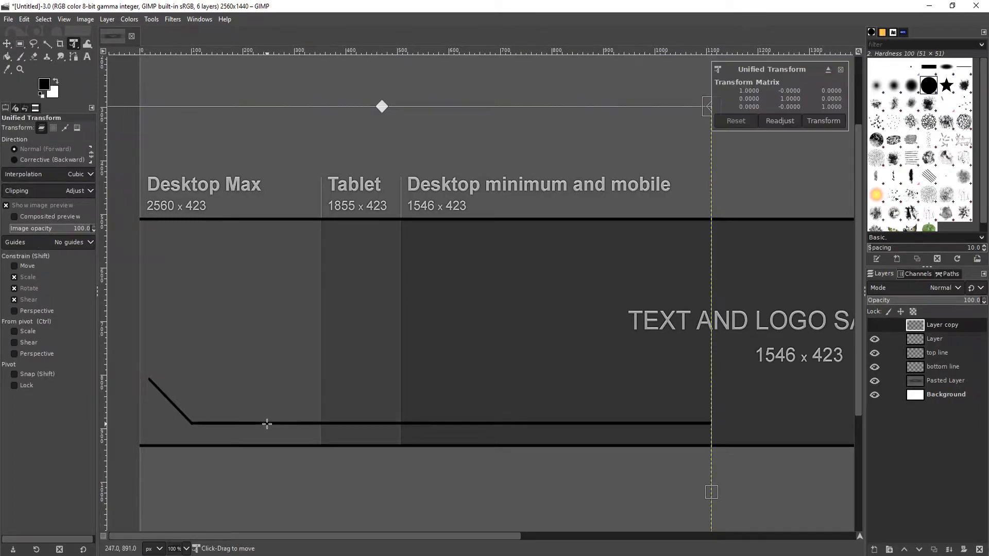
scroll(670, 106, down, 2)
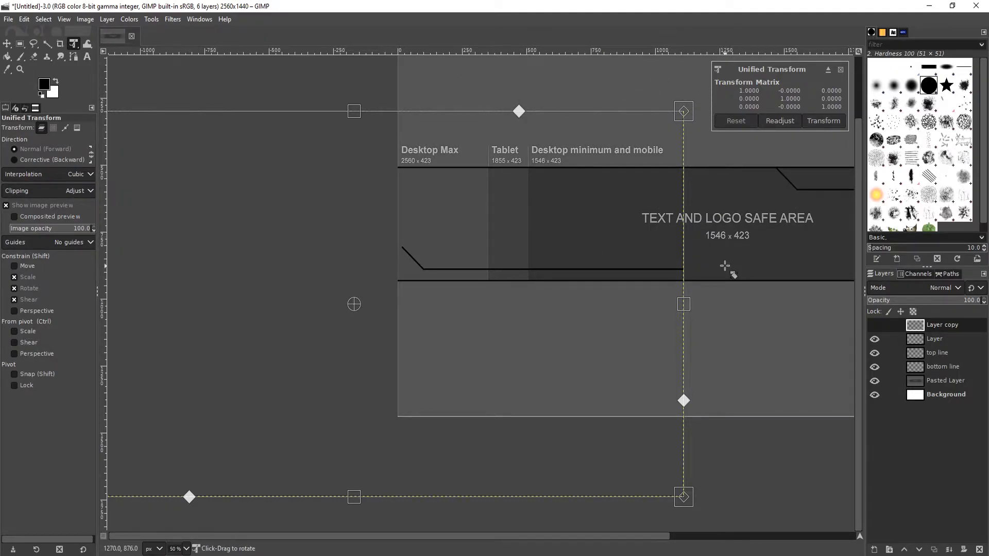
drag(720, 307, 181, 302)
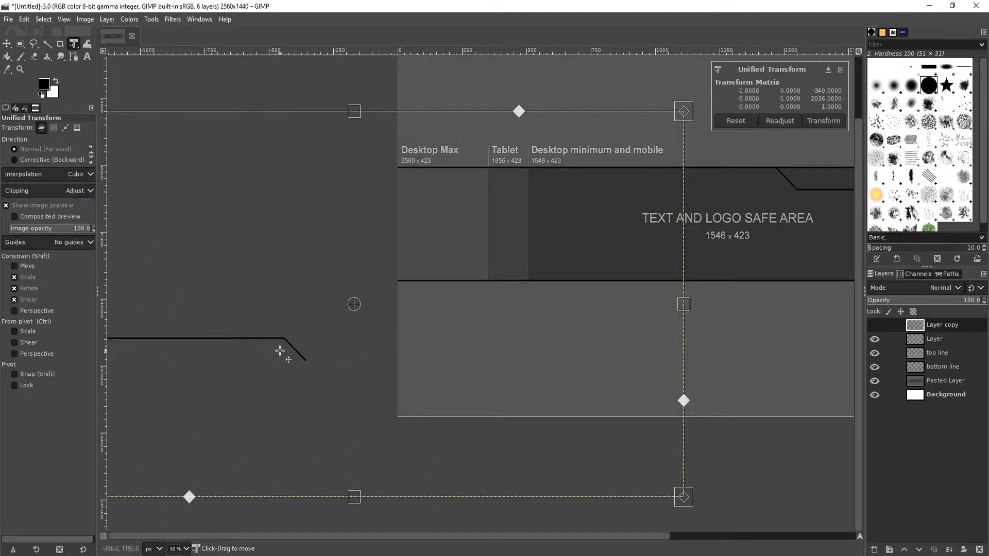
drag(270, 343, 648, 273)
Step: Align the rotated copy with the image's left edge and rest its diagonal end on the bottom line, and apply the transform
scroll(493, 271, up, 3)
scroll(265, 254, up, 2)
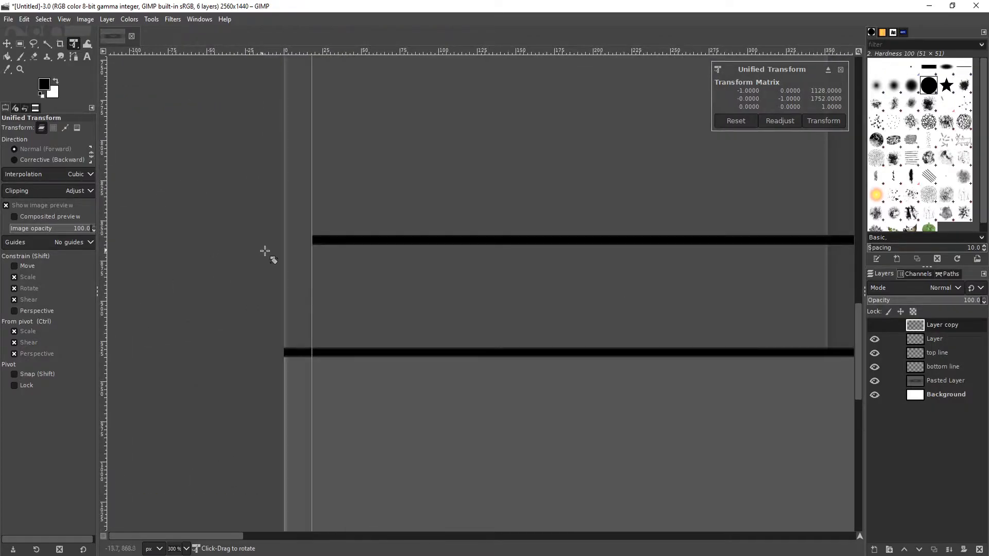
drag(349, 246, 327, 226)
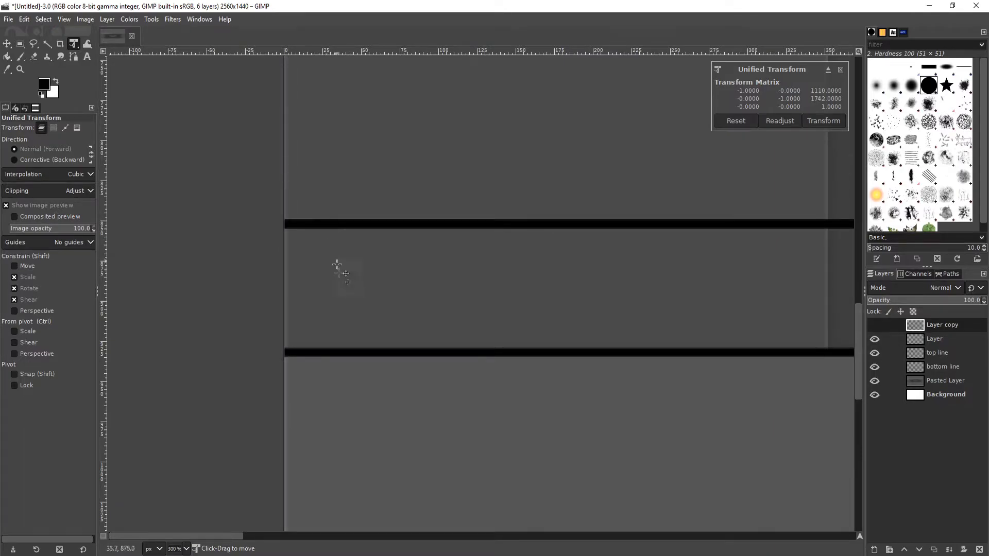
drag(194, 535, 446, 539)
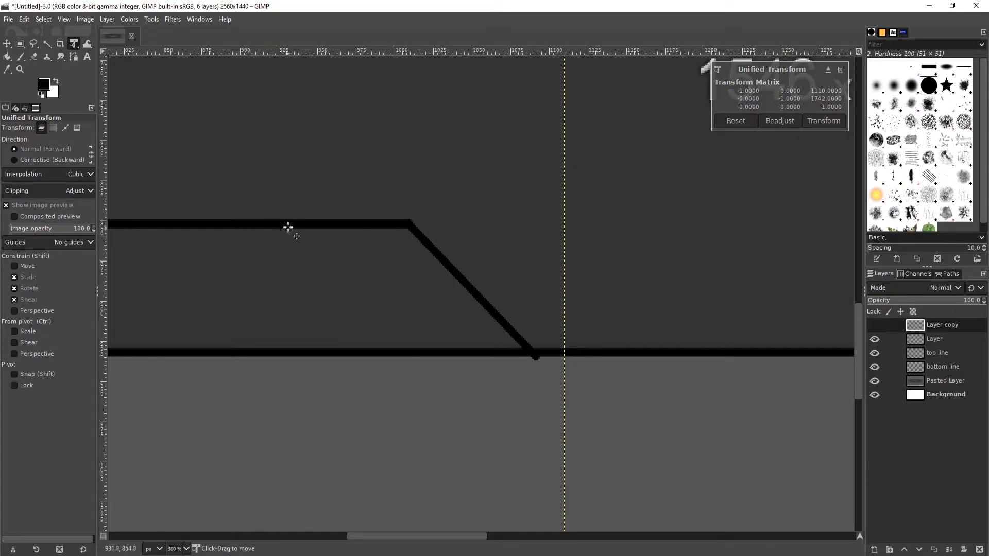
drag(294, 223, 289, 217)
drag(431, 539, 93, 537)
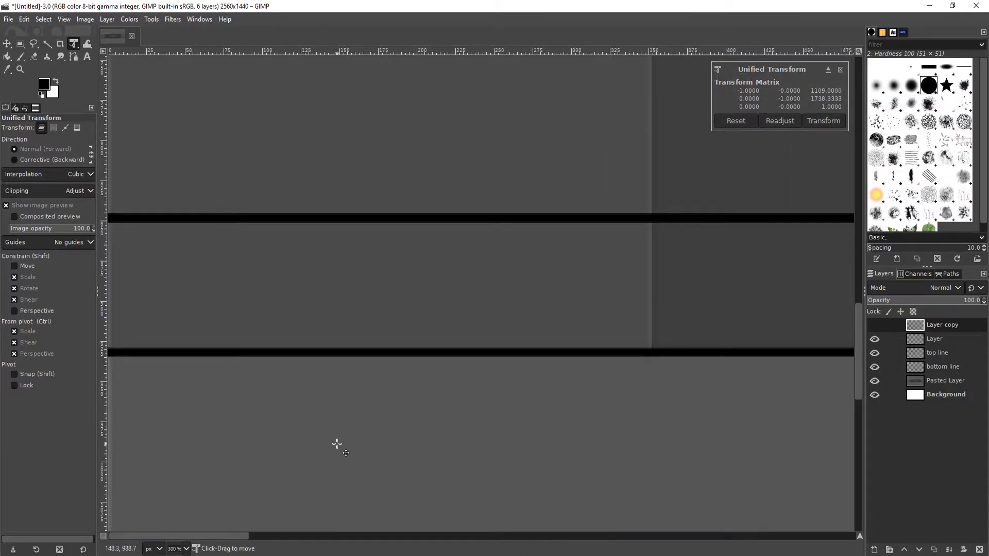
scroll(338, 446, down, 1)
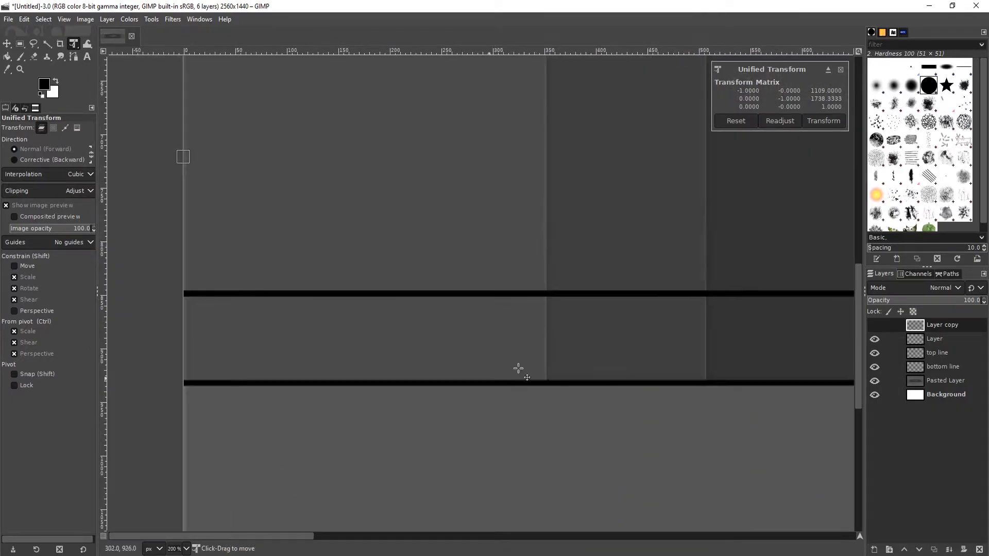
click(824, 122)
scroll(585, 408, down, 3)
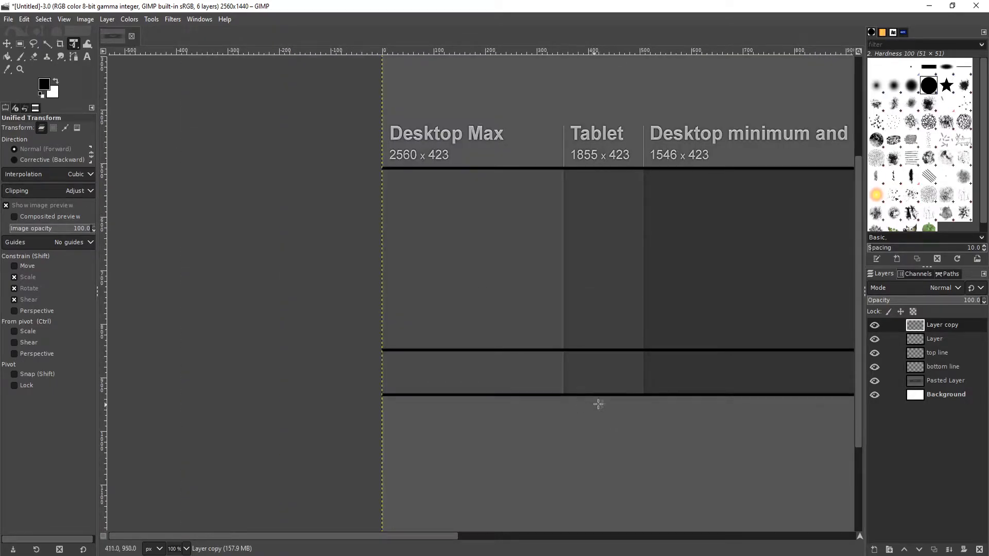
drag(454, 536, 504, 550)
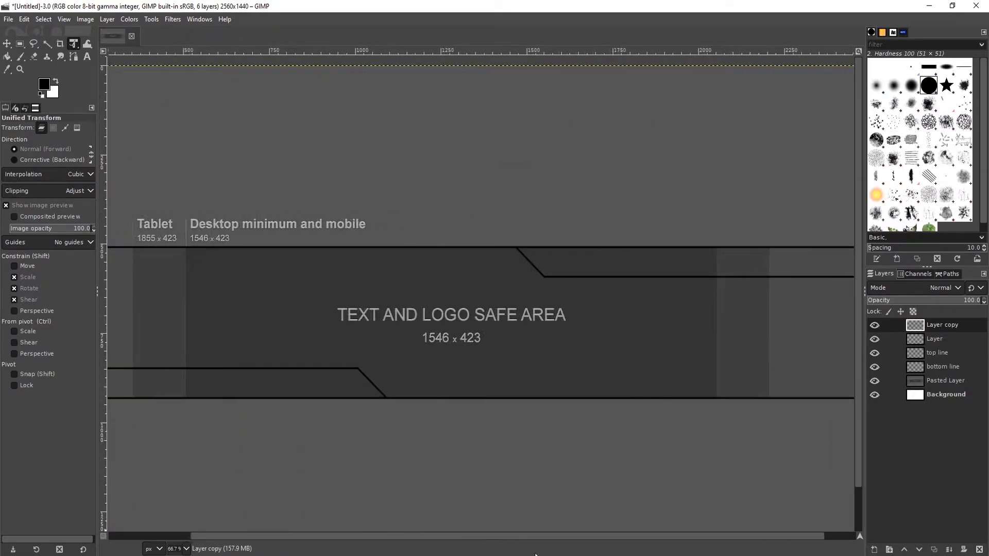
scroll(519, 375, down, 1)
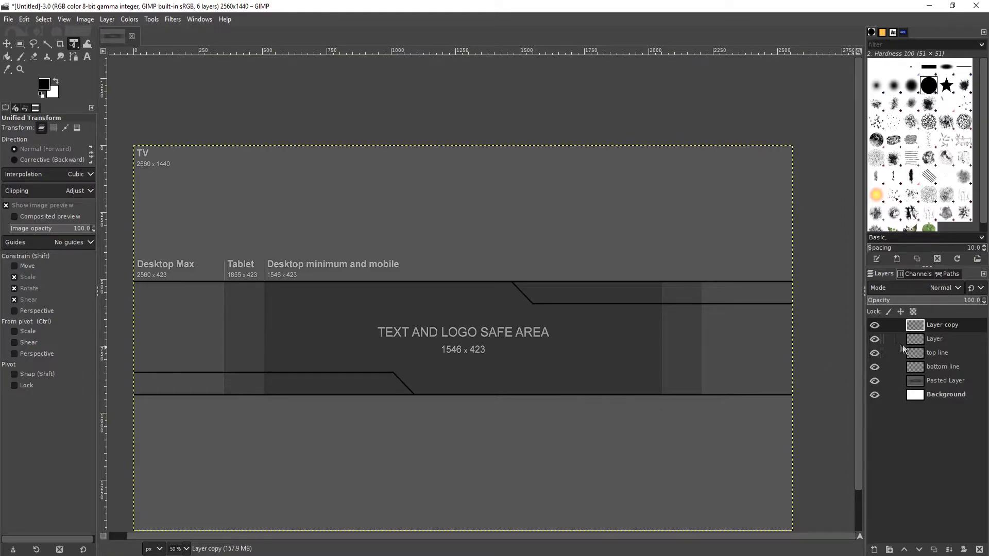
Step: Select the original angled-line layer, view the Minecraft Dungeons web page, and copy the picture 1.jpg from the images folder in Photos
click(935, 340)
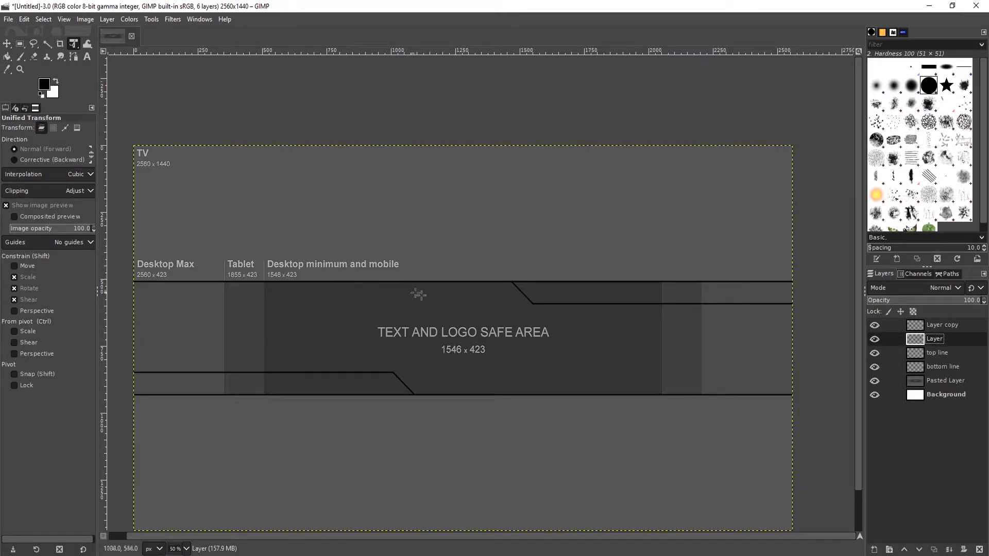
click(268, 555)
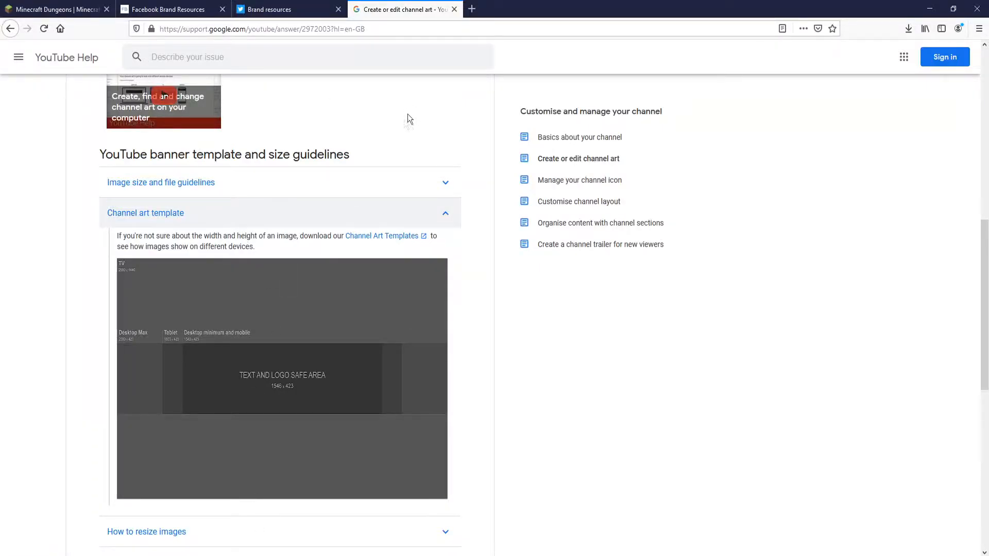
click(47, 9)
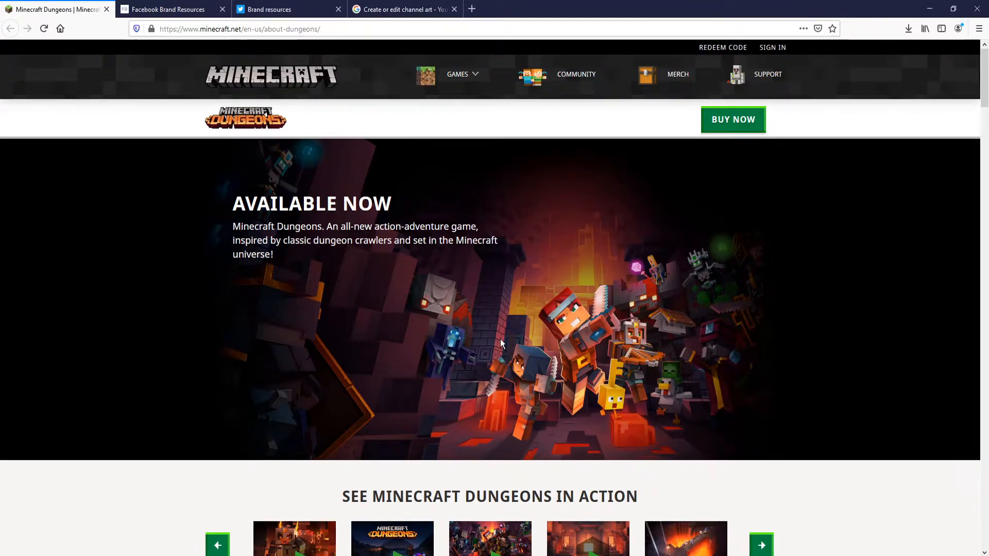
key(alt+Tab)
click(473, 192)
double_click(473, 190)
right_click(584, 280)
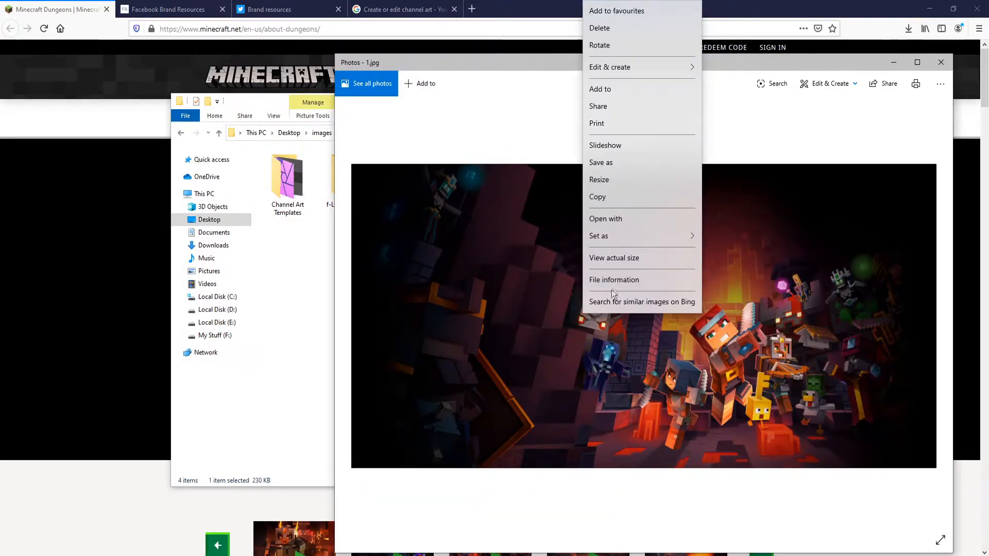
click(642, 194)
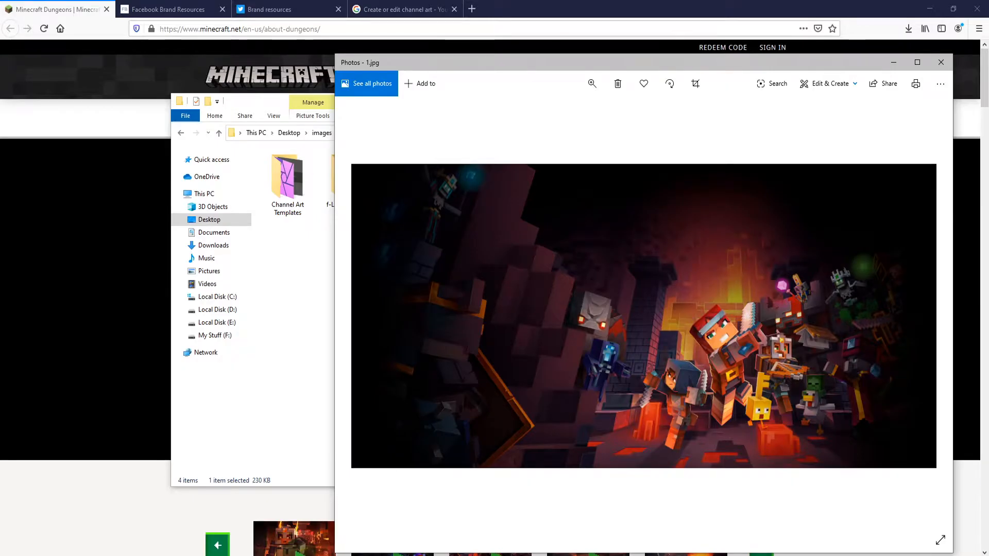
Step: Switch back to GIMP, paste the picture as a new layer, and place that layer directly beneath "bottom line"
key(alt+Tab)
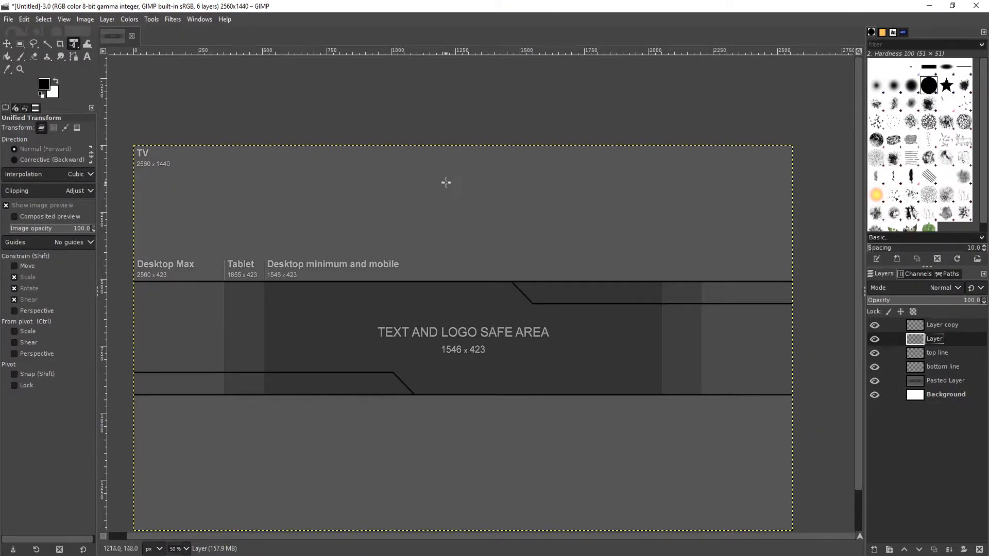
scroll(446, 186, down, 2)
key(ctrl+v)
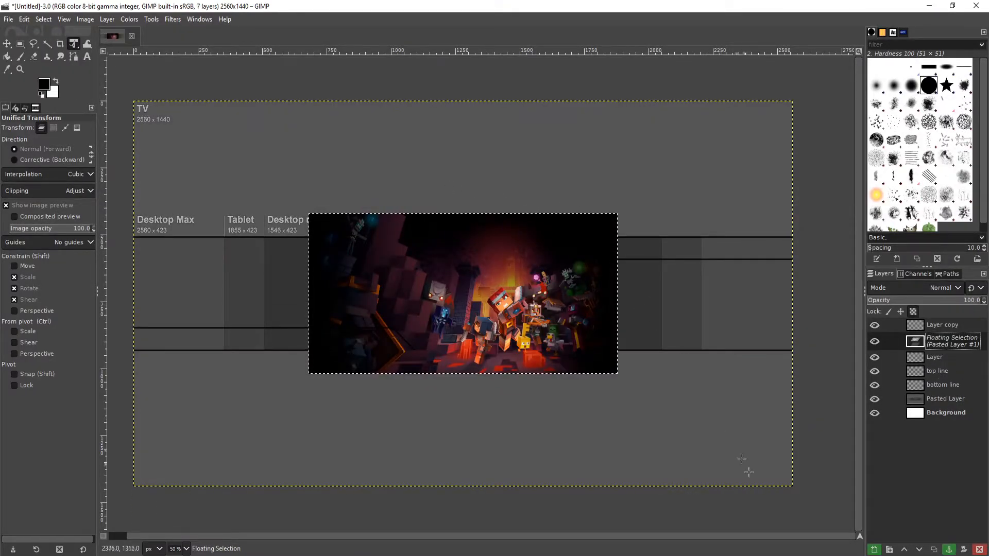
click(874, 550)
drag(950, 339, 951, 387)
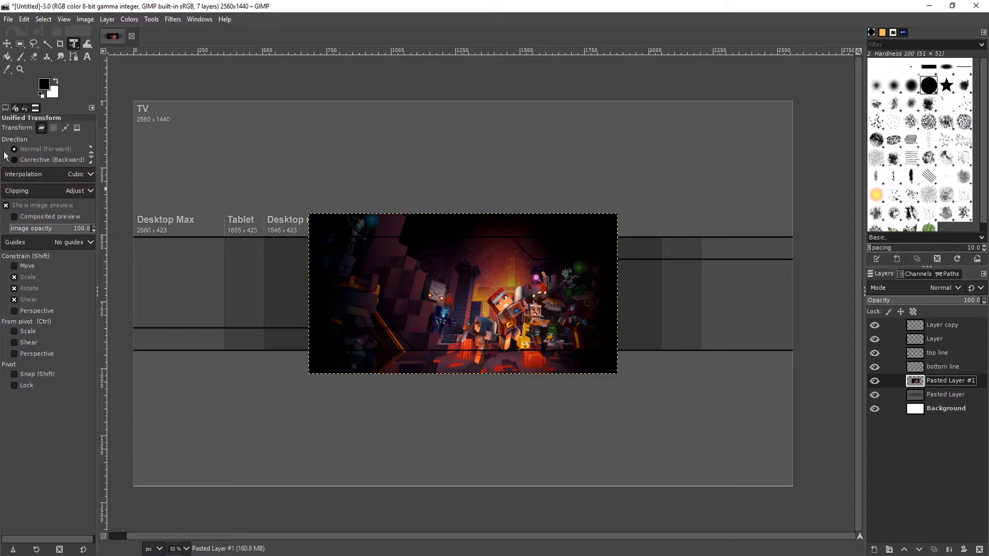
Step: Move the pasted picture to the canvas's upper-left corner, with its lower edge meeting the top line
click(7, 43)
drag(382, 267, 198, 129)
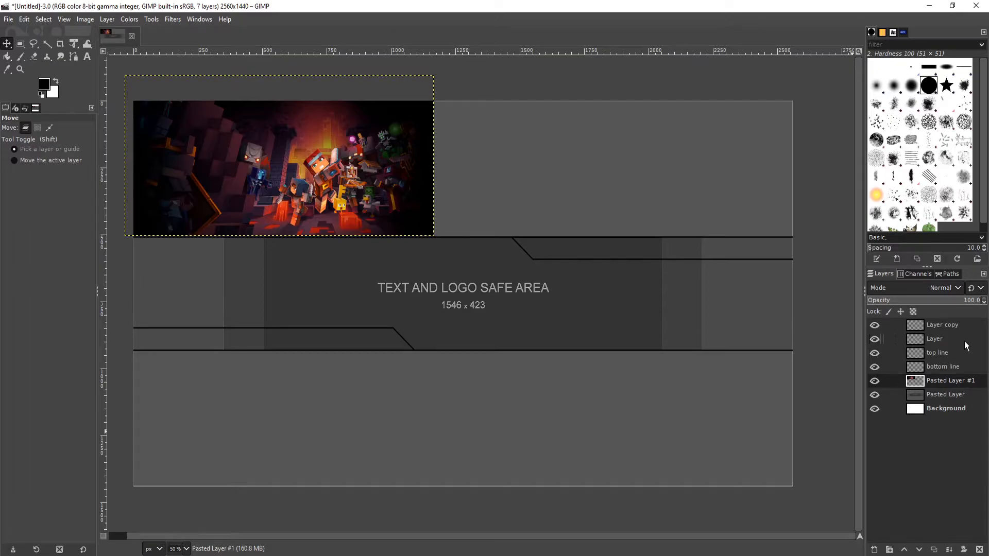
Step: Select the topmost layer, "Layer copy", and set the Text tool's colour to white (ffffff)
click(958, 324)
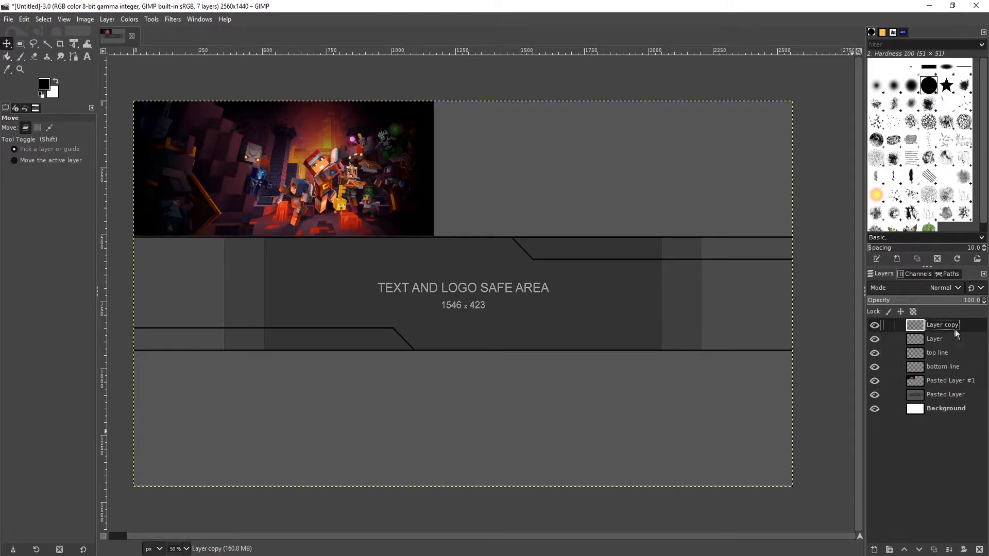
click(86, 57)
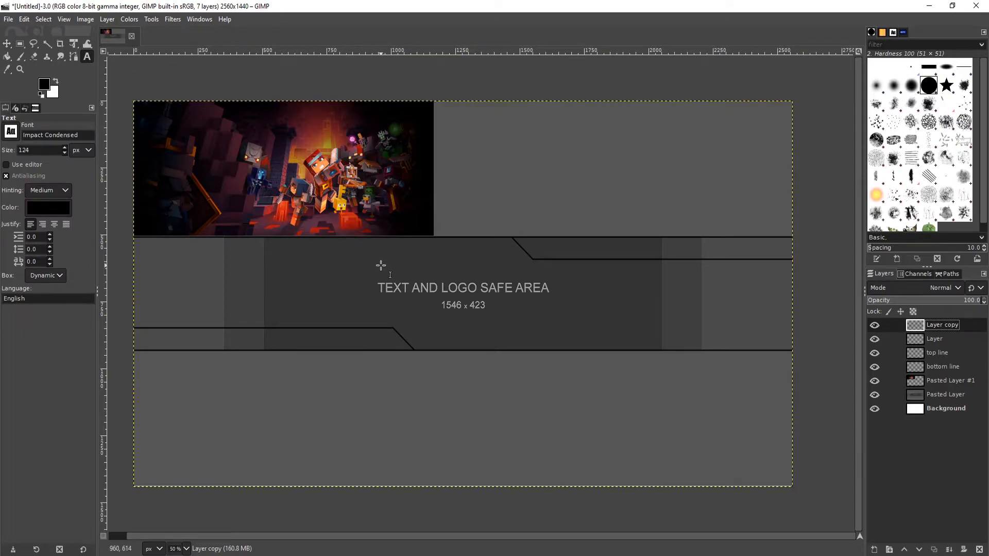
scroll(381, 265, up, 1)
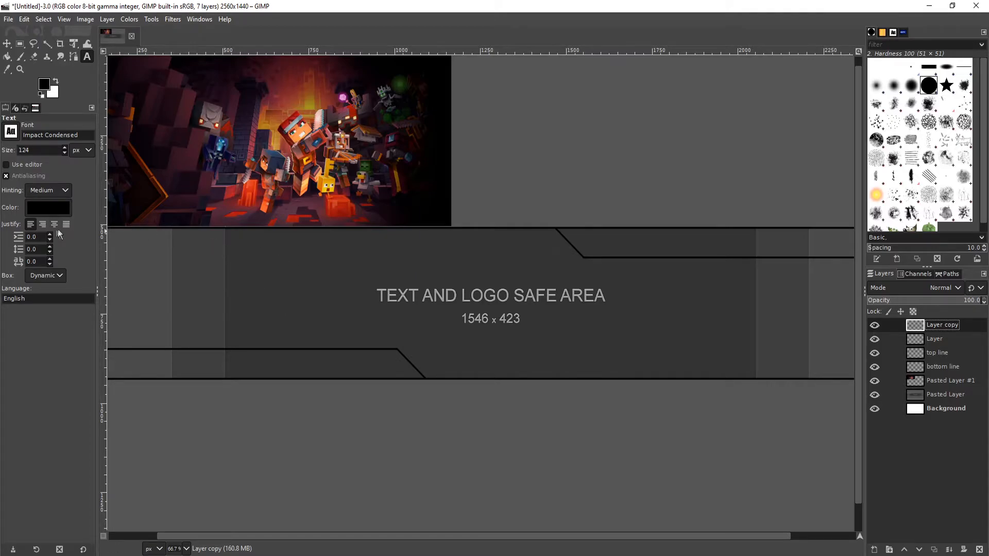
click(67, 210)
drag(70, 219, 10, 159)
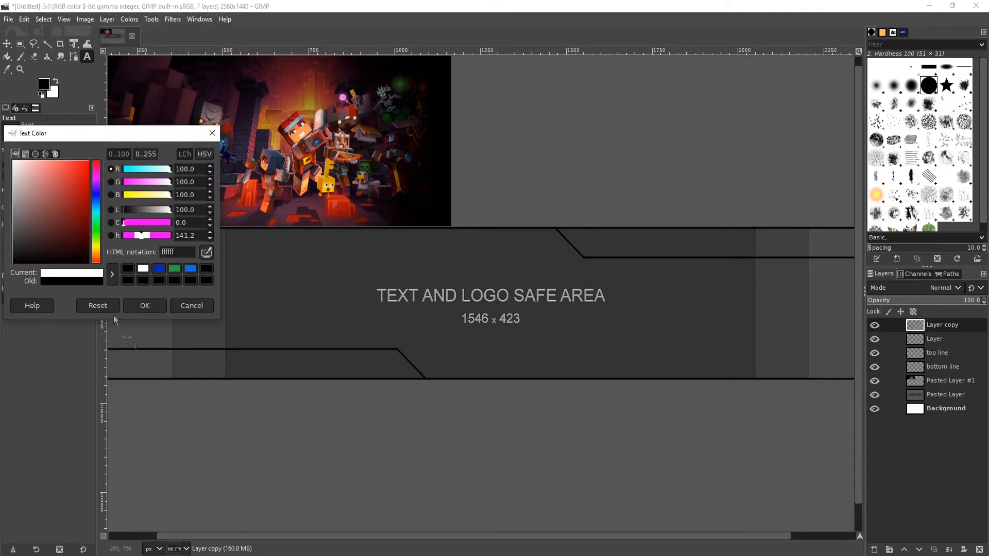
click(145, 306)
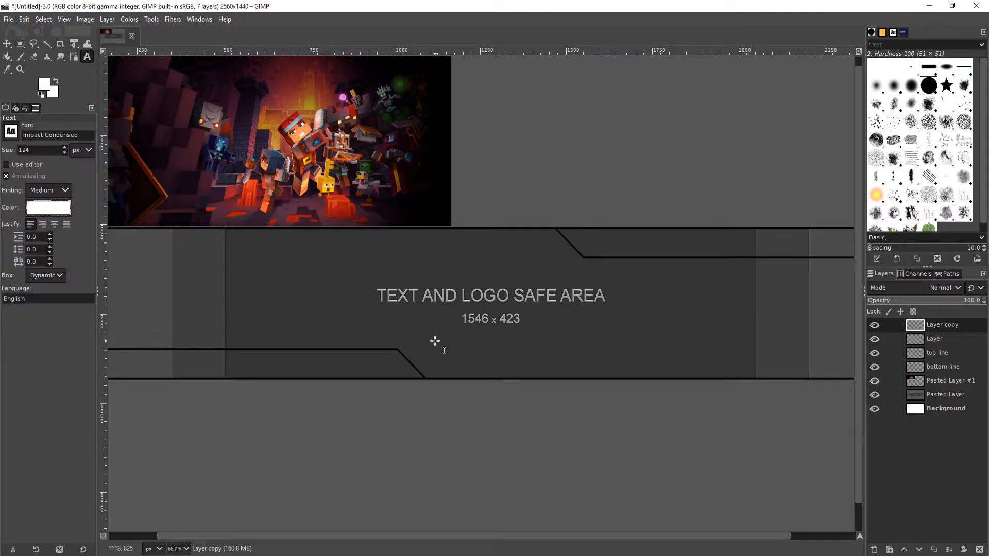
Step: Add the text "computersluggish" in white Impact Condensed at 124 px inside the text and logo safe area
click(384, 295)
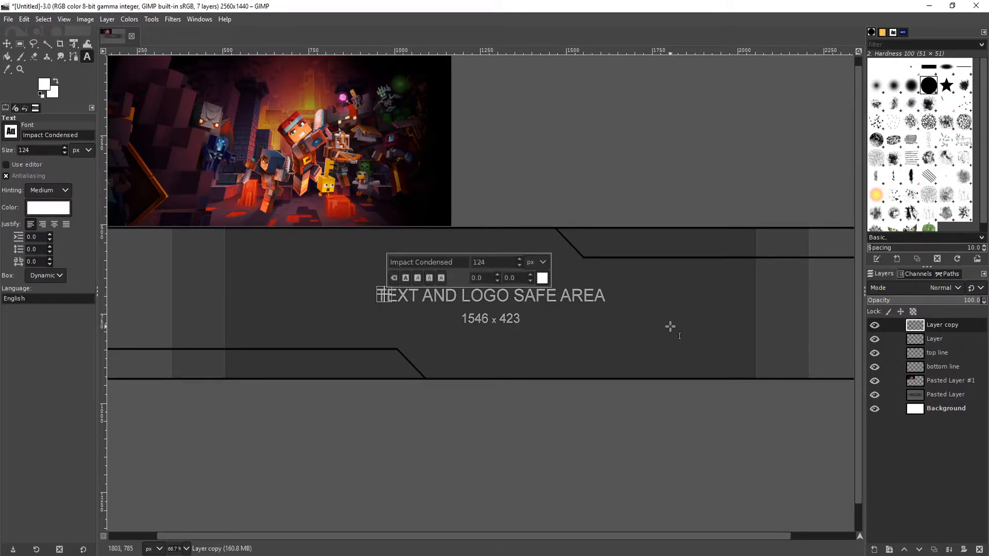
text(c)
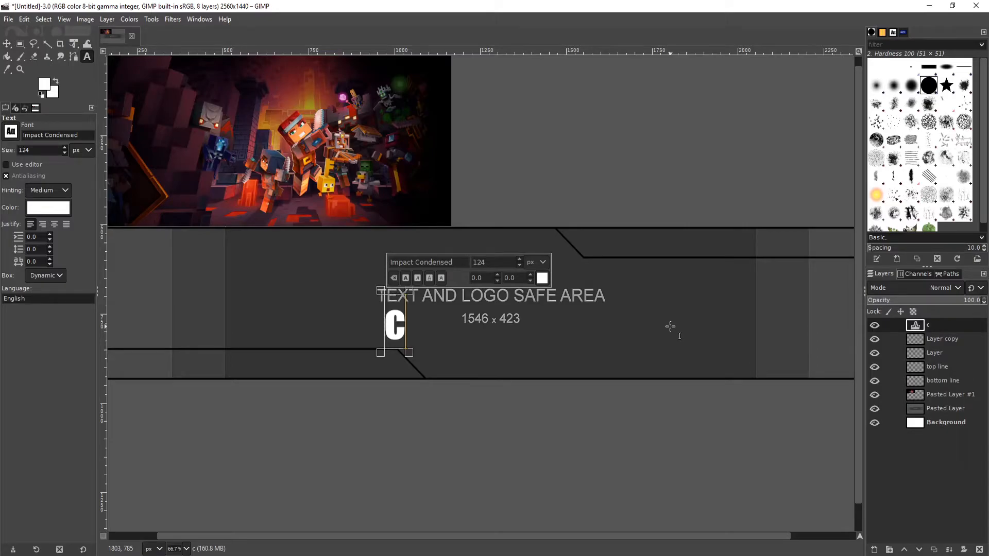
text(omputerslug)
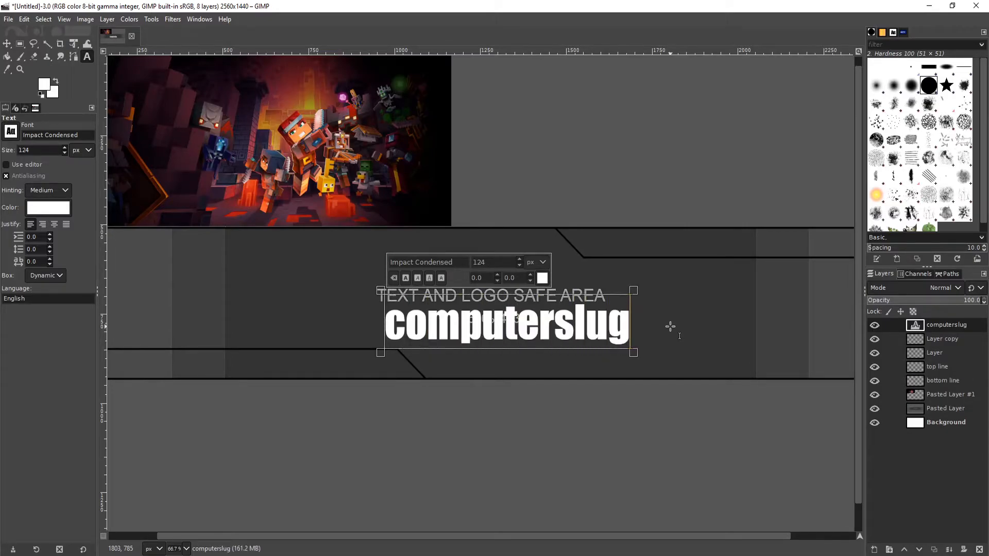
text(gish)
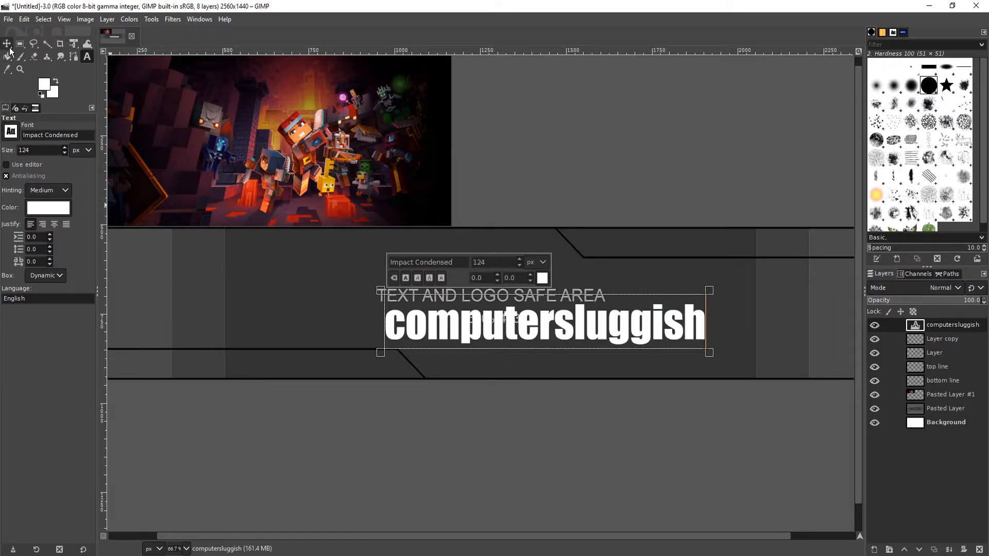
Step: Move the "computersluggish" text to the middle of the safe area, over the template's caption
click(9, 46)
drag(472, 332, 423, 313)
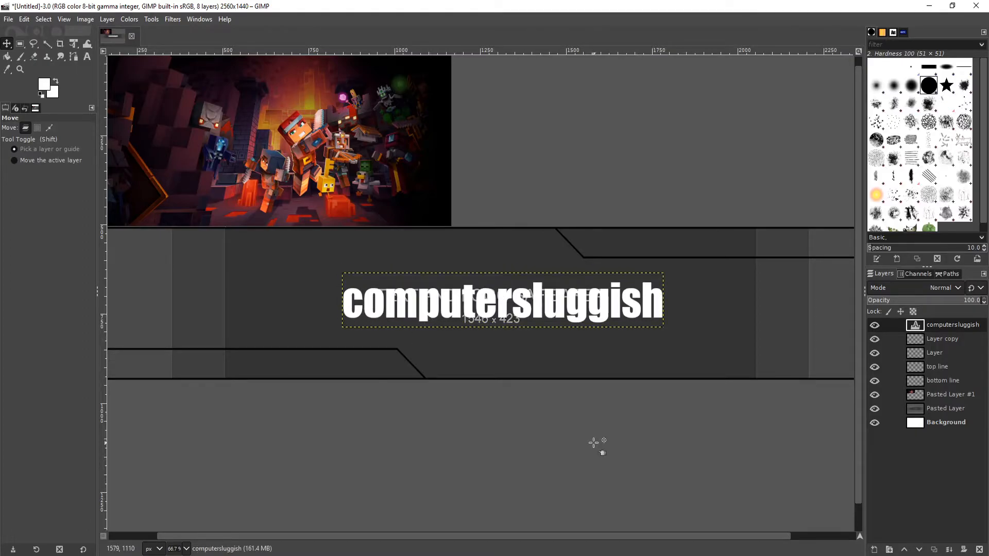
drag(732, 537, 783, 543)
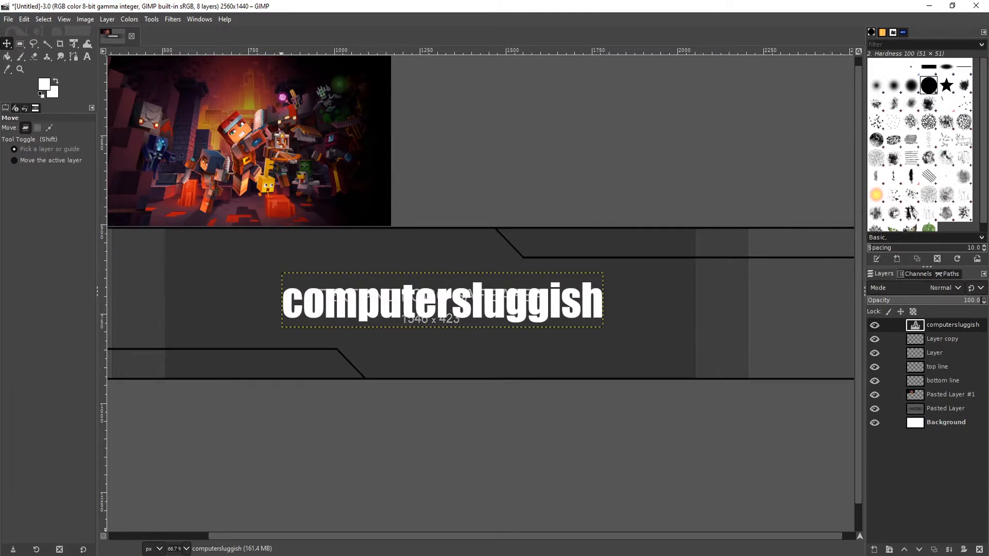
Step: View the f-Logos-2019-1 folder in File Explorer and the Facebook "f" logo download page in the browser
key(alt+Tab)
click(477, 277)
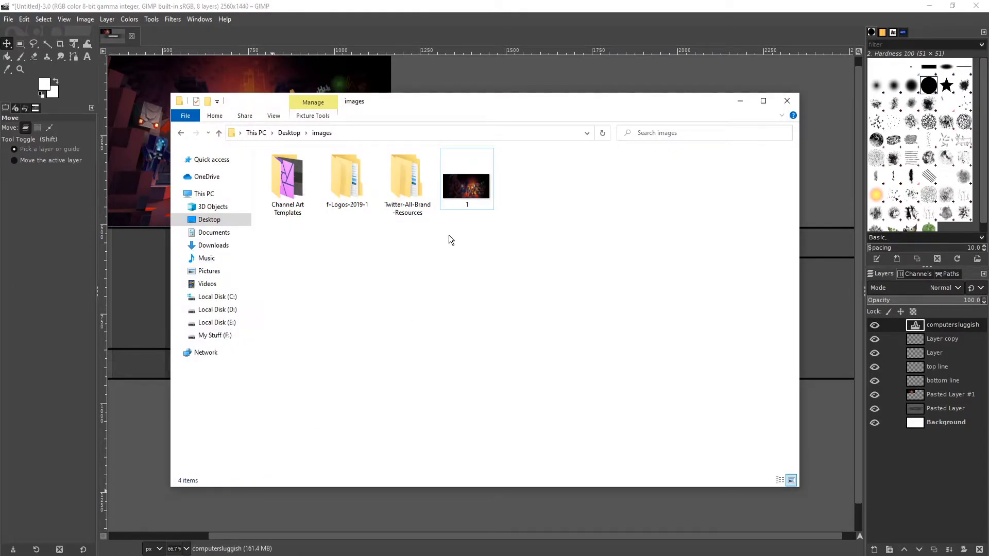
double_click(337, 187)
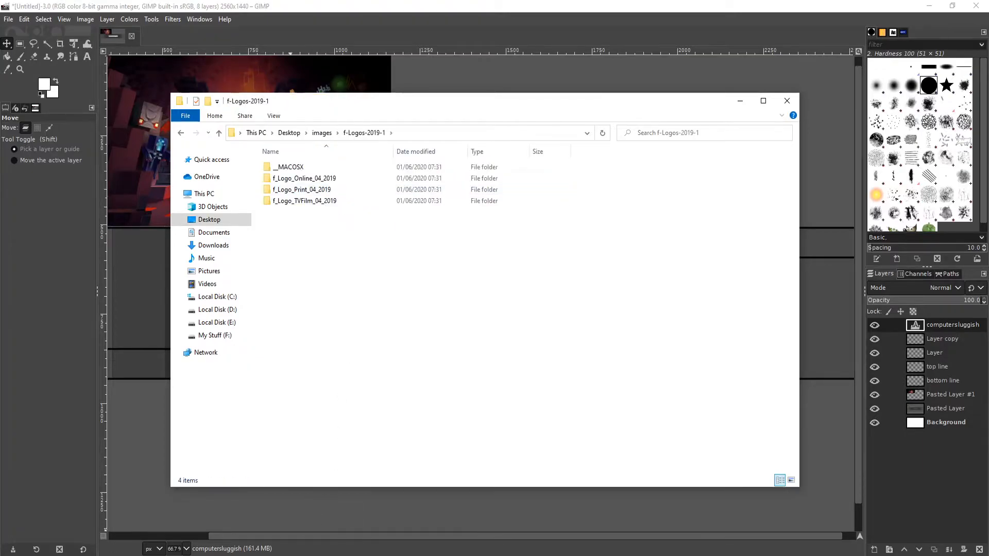
key(alt+Tab)
click(168, 10)
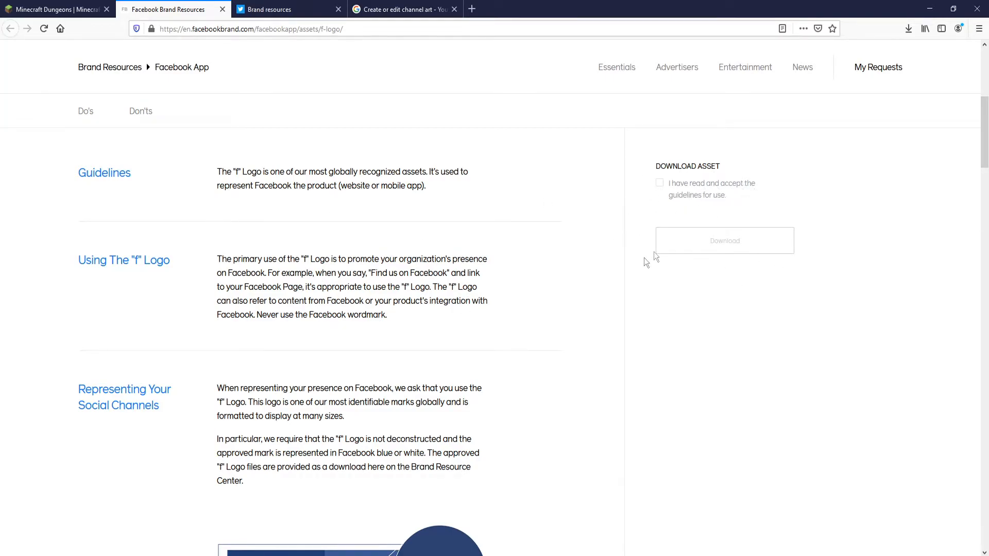
click(929, 8)
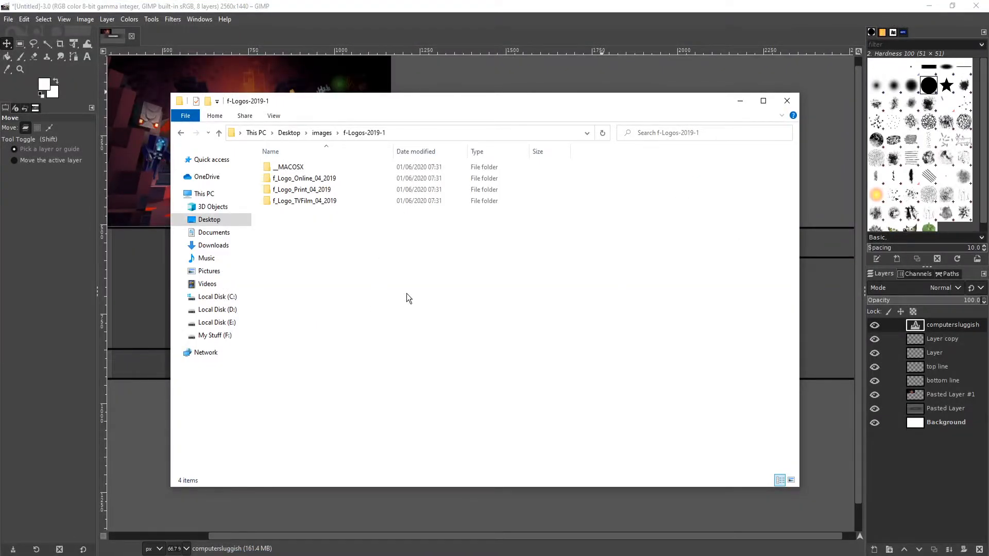
drag(397, 311, 387, 323)
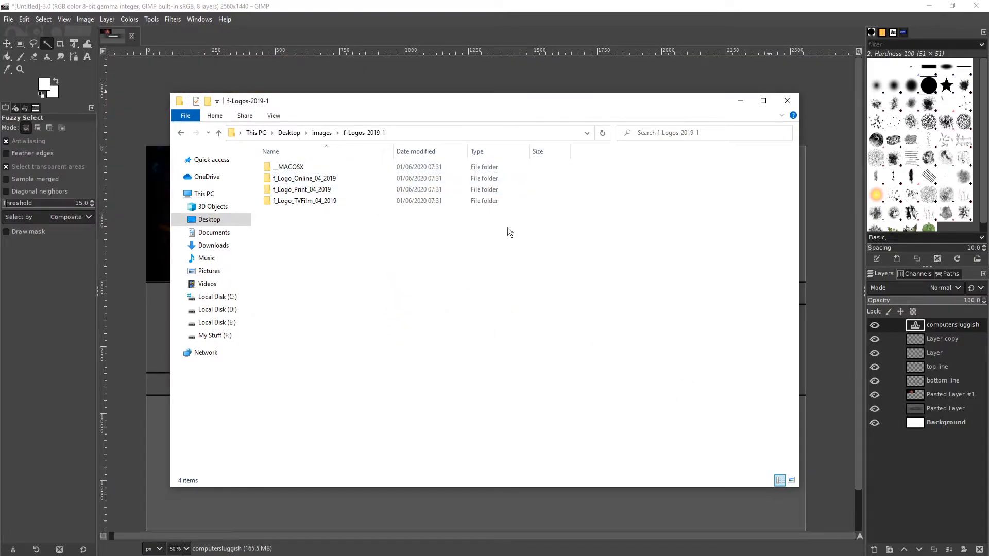
Step: Switch back to GIMP and open f_logo_RGB-White_512.png from f-Logos-2019-1, f_Logo_Online_04_2019, white, PNG
click(415, 5)
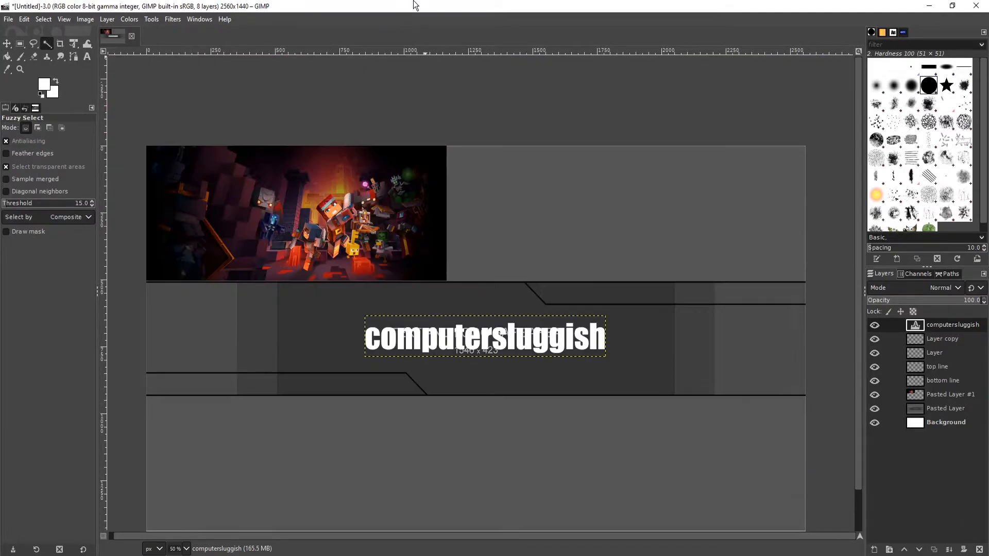
click(6, 22)
click(26, 60)
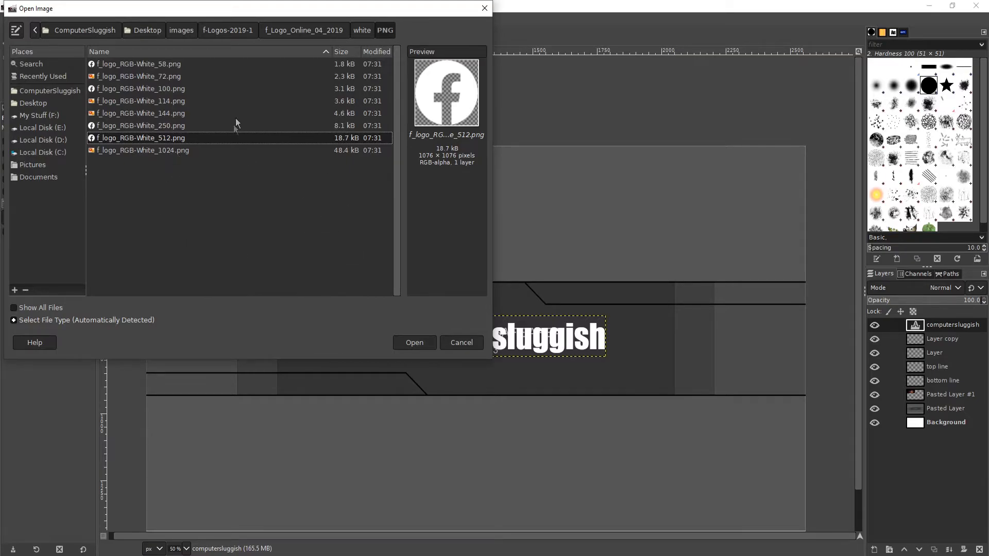
click(229, 30)
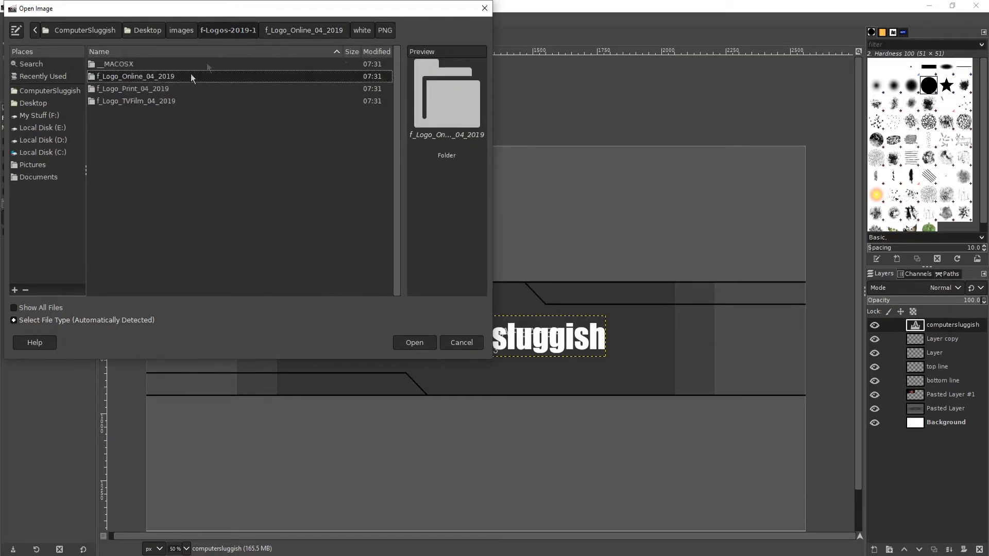
double_click(156, 76)
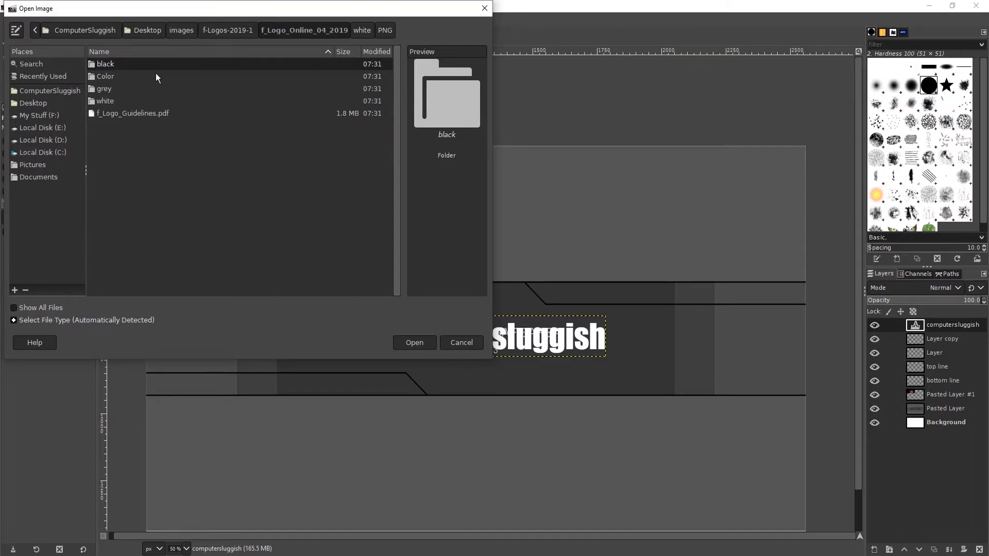
double_click(131, 100)
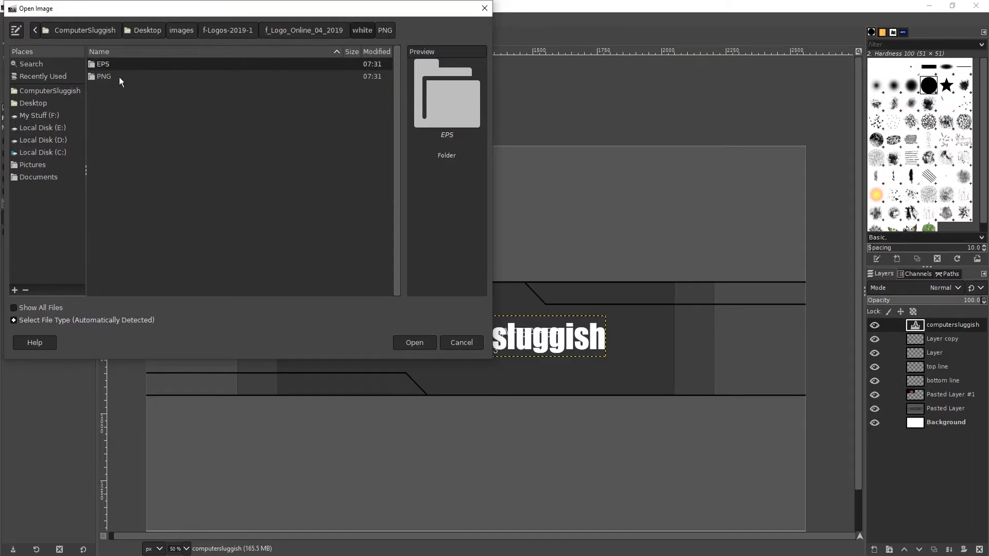
double_click(119, 76)
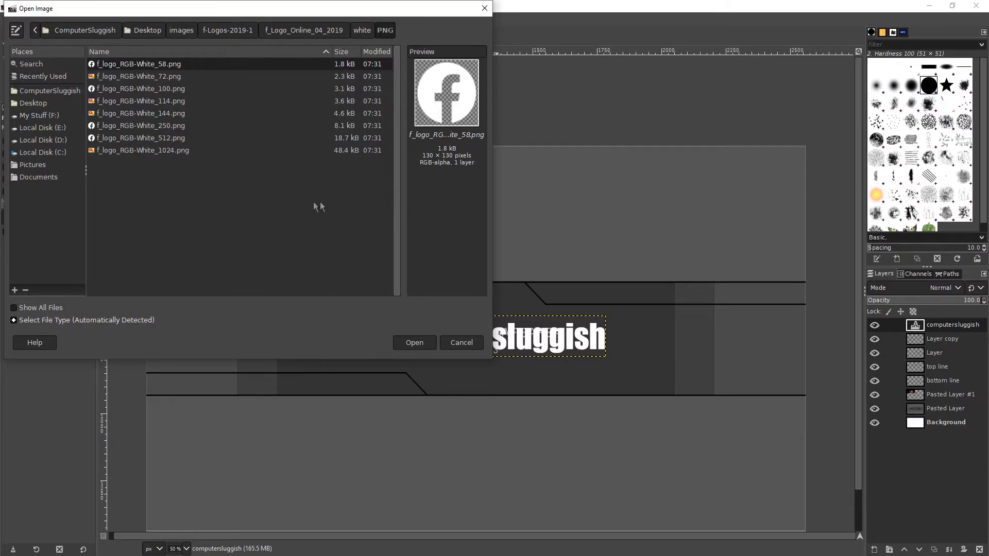
double_click(188, 138)
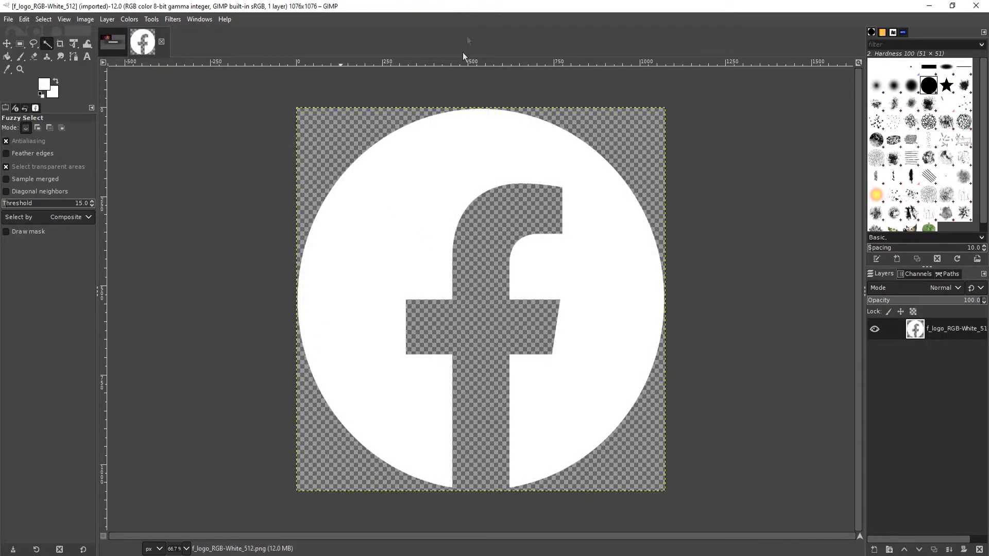
Step: Copy the whole Facebook logo into the banner as a new layer and move it to the banner's upper right half
key(ctrl+a)
key(ctrl+c)
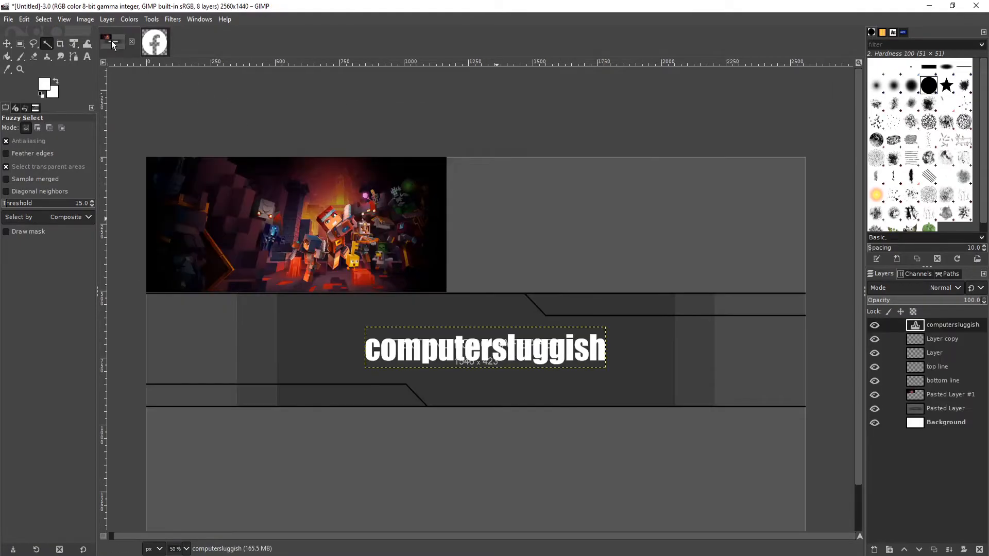
click(113, 41)
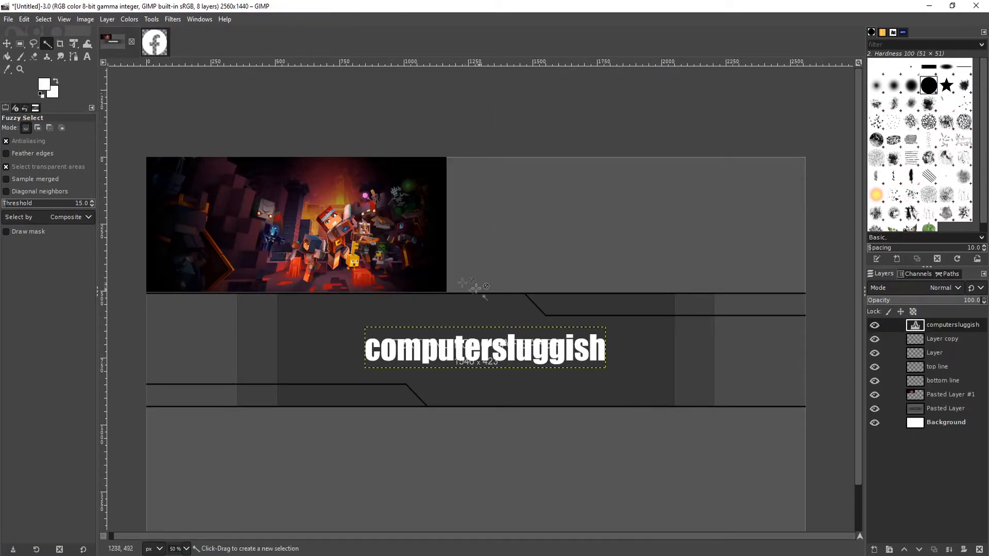
key(ctrl+v)
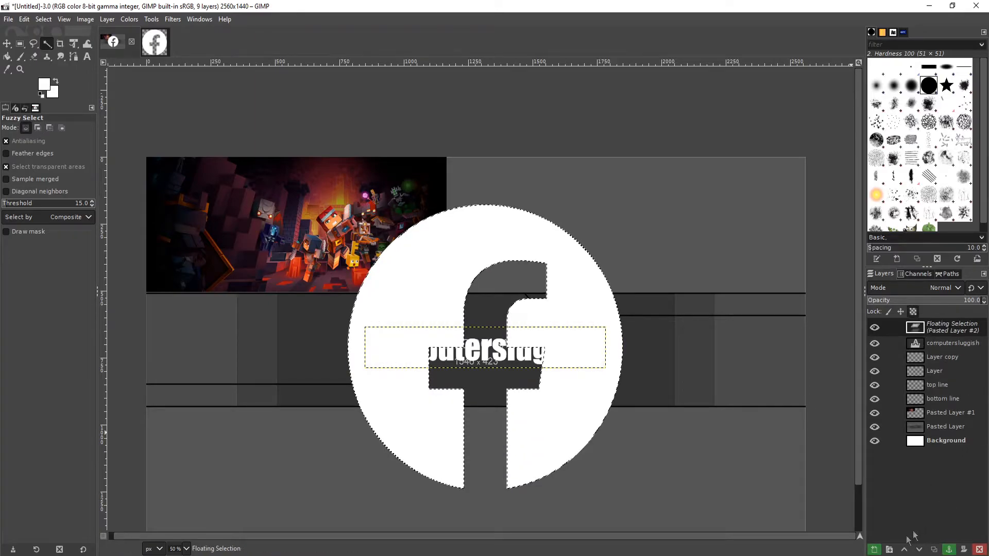
click(875, 550)
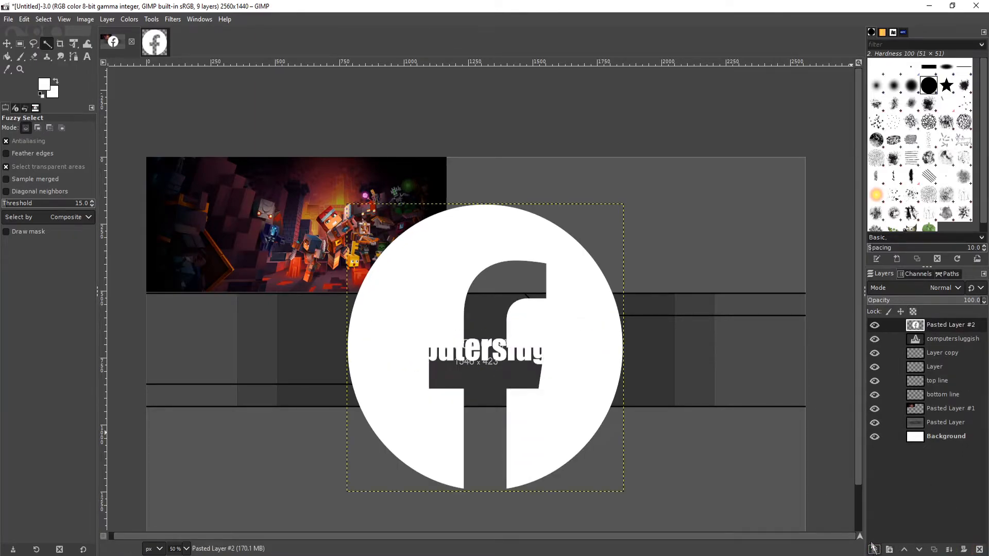
click(7, 43)
drag(549, 206, 677, 128)
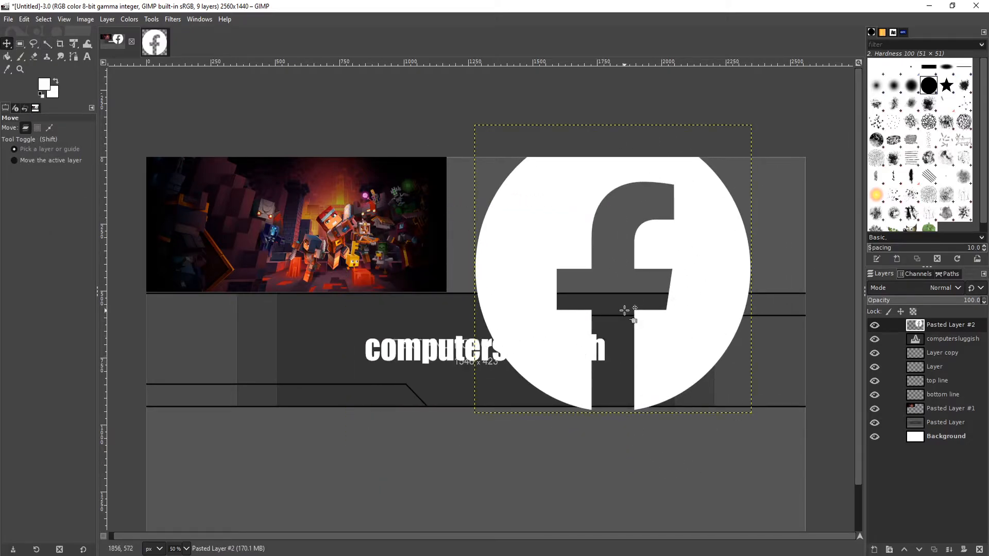
Step: Bring up the Open Image dialog, and look over the Twitter brand resources download page in the browser
click(8, 20)
click(20, 60)
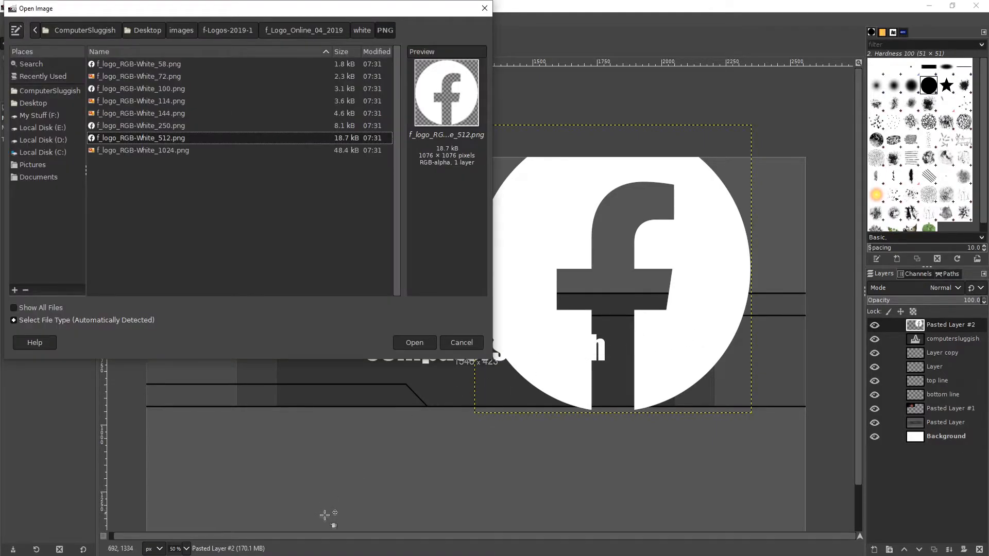
click(287, 555)
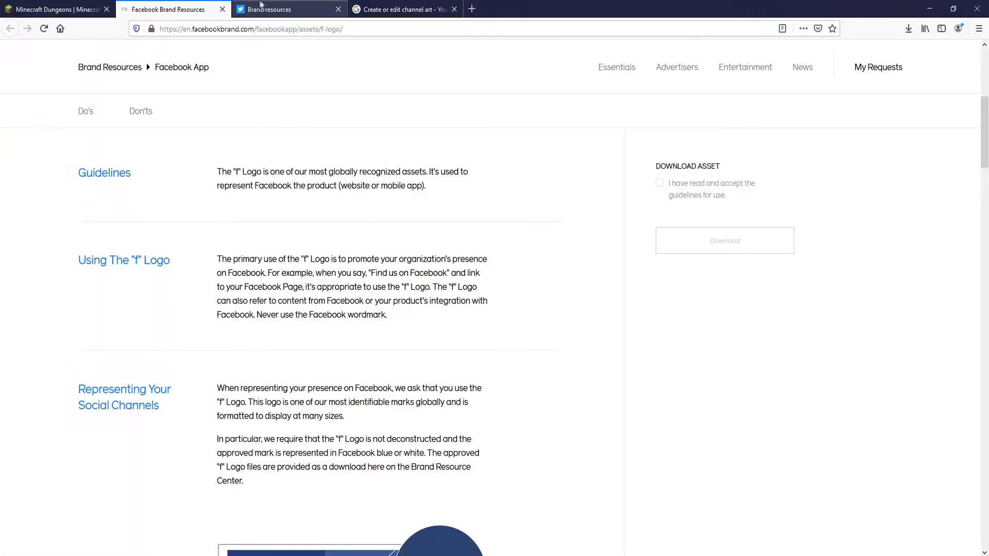
click(278, 10)
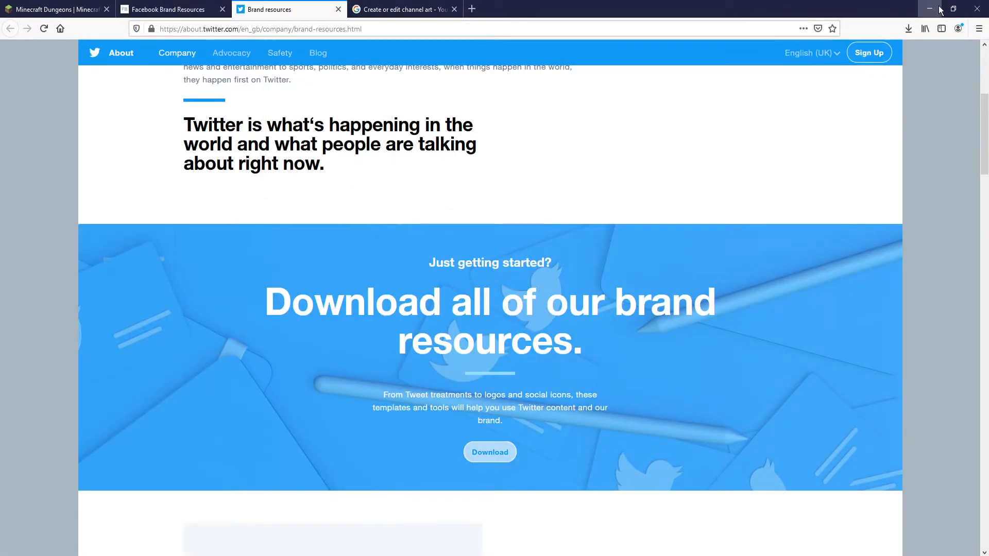
scroll(687, 386, down, 5)
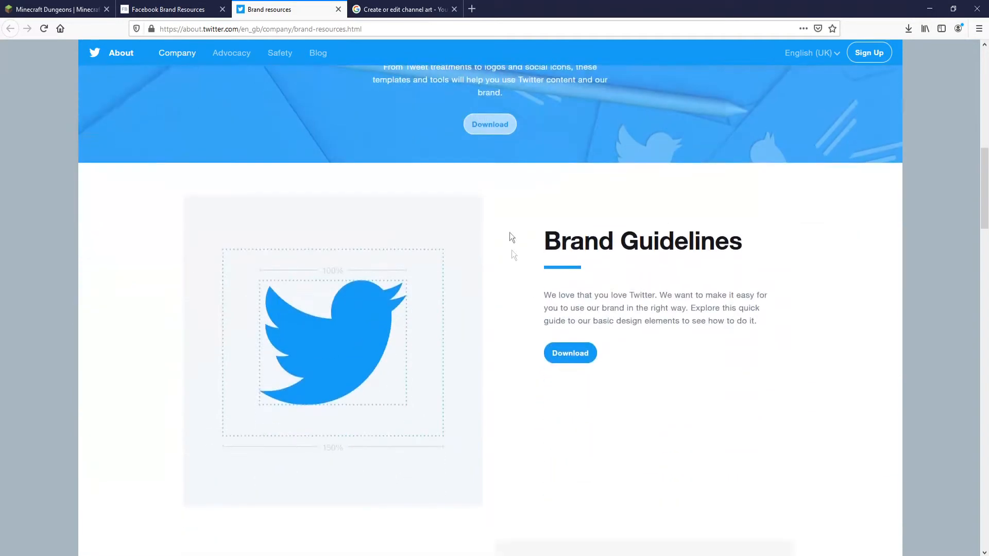
scroll(602, 260, up, 3)
click(929, 8)
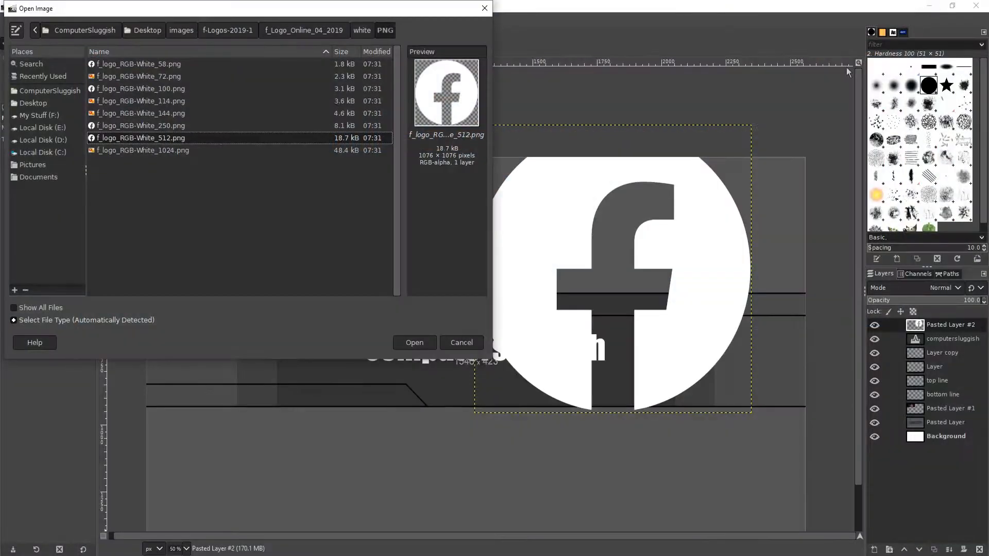
Step: Switch to File Explorer and open the Twitter-All-Brand-Resources folder inside the images folder
click(264, 555)
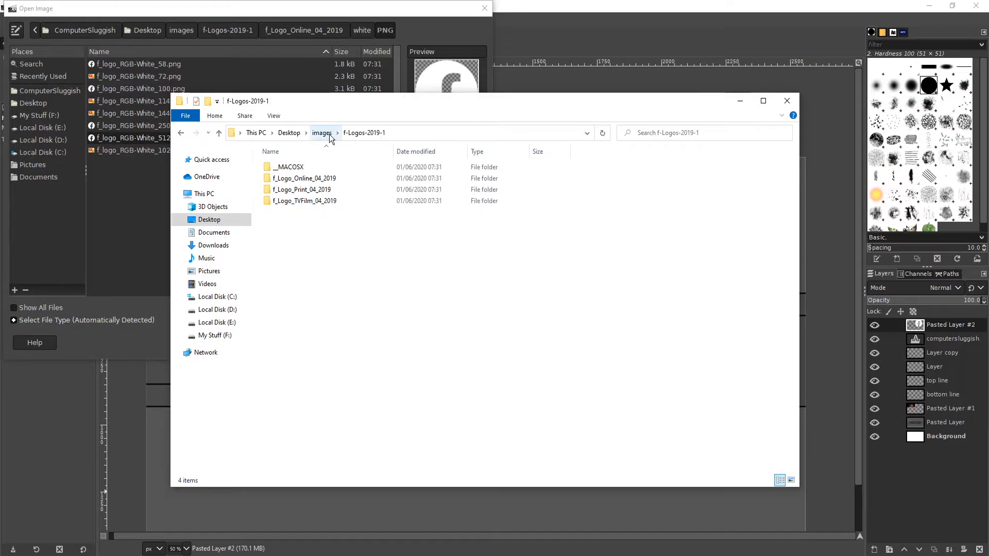
click(330, 134)
double_click(406, 190)
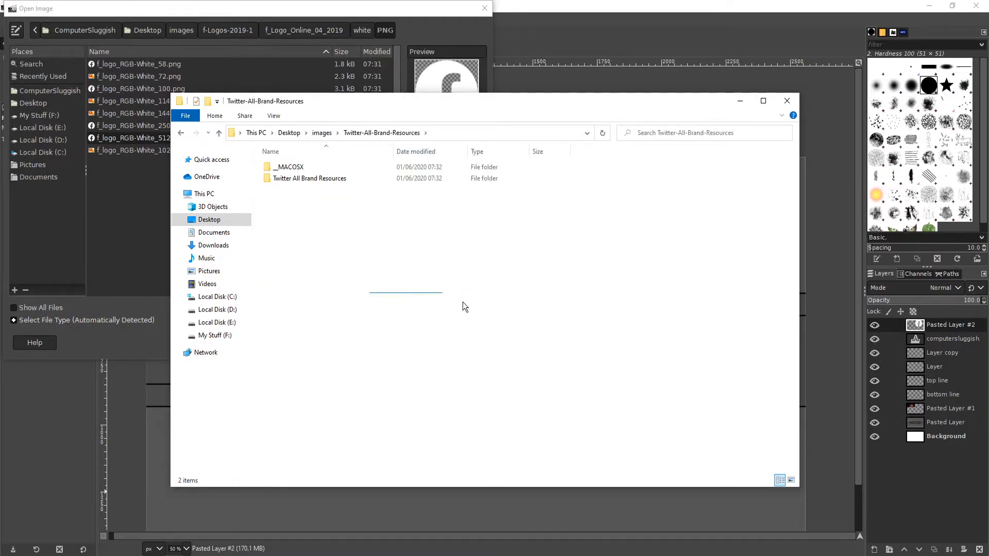
Step: Look into the Twitter All Brand Resources folder, then return to GIMP and open Twitter_Social_Icon_Circle_White.png from Twitter Social Icons, Twitter_SocialIcon_Circle
double_click(344, 180)
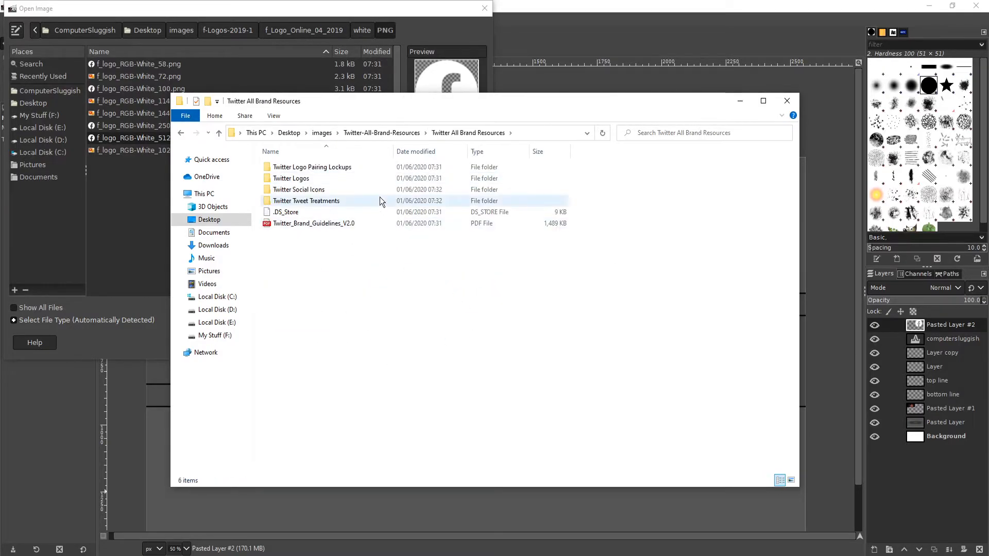
click(741, 101)
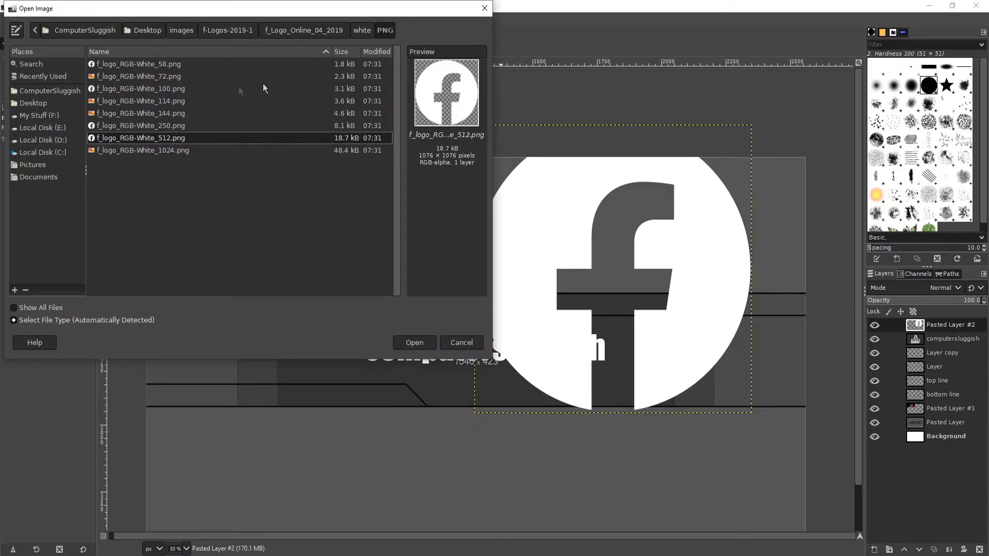
click(182, 30)
double_click(144, 88)
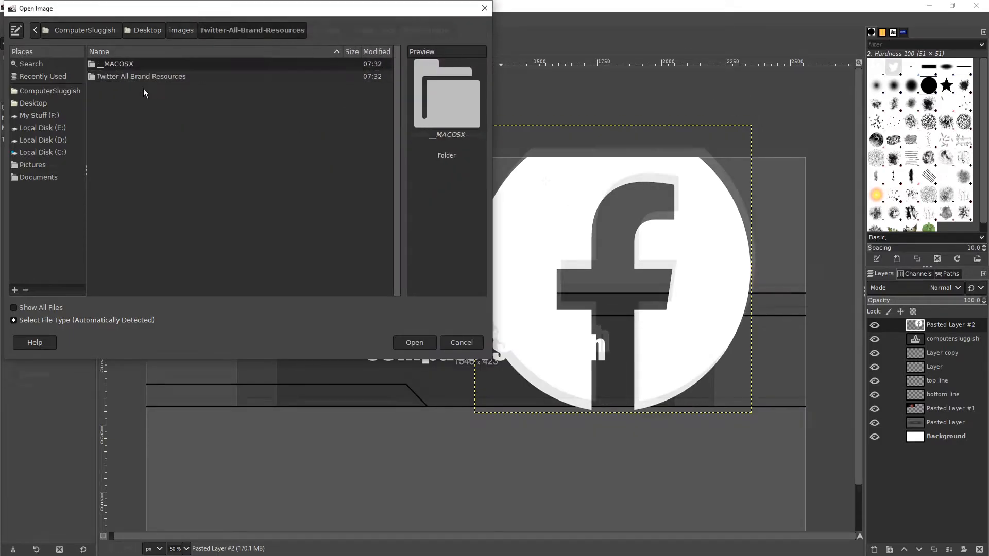
double_click(167, 78)
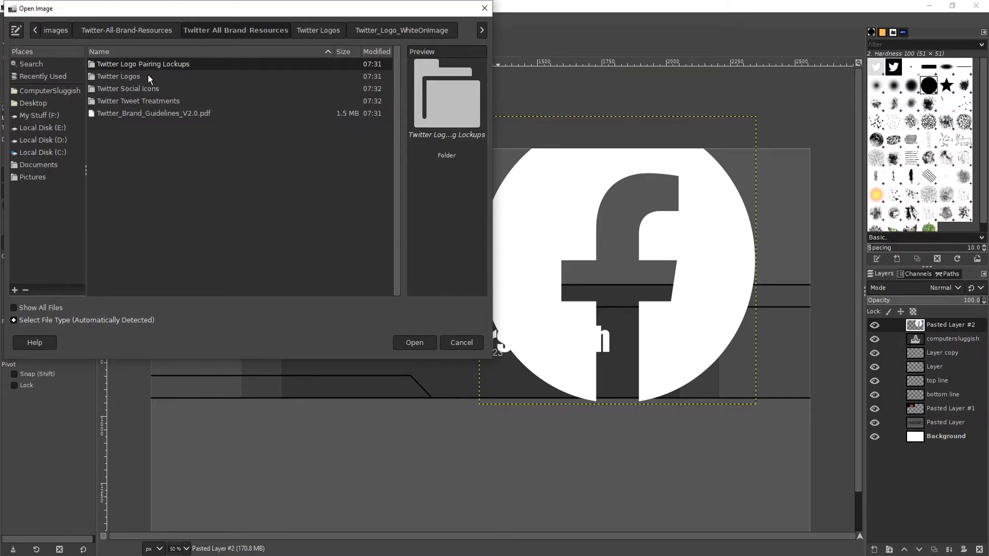
double_click(149, 90)
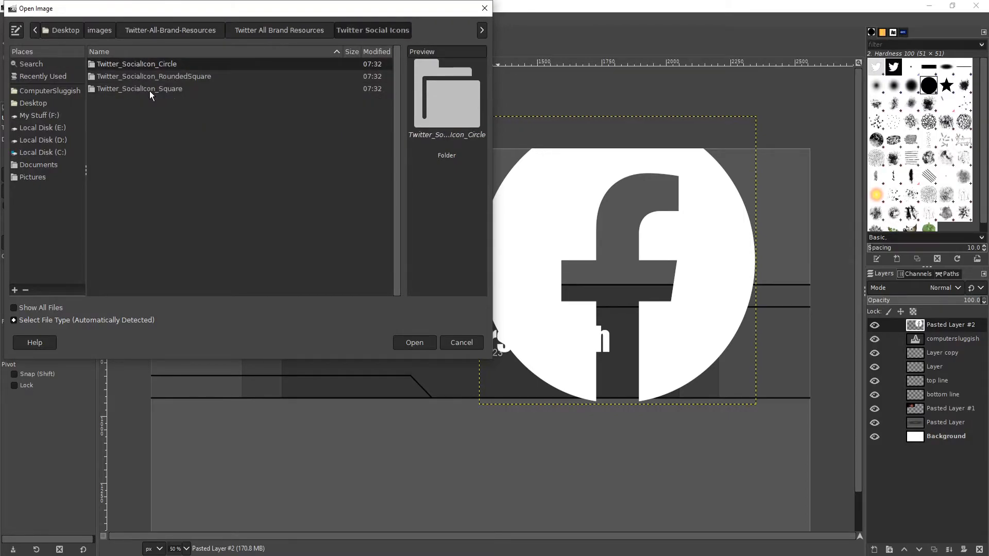
double_click(183, 64)
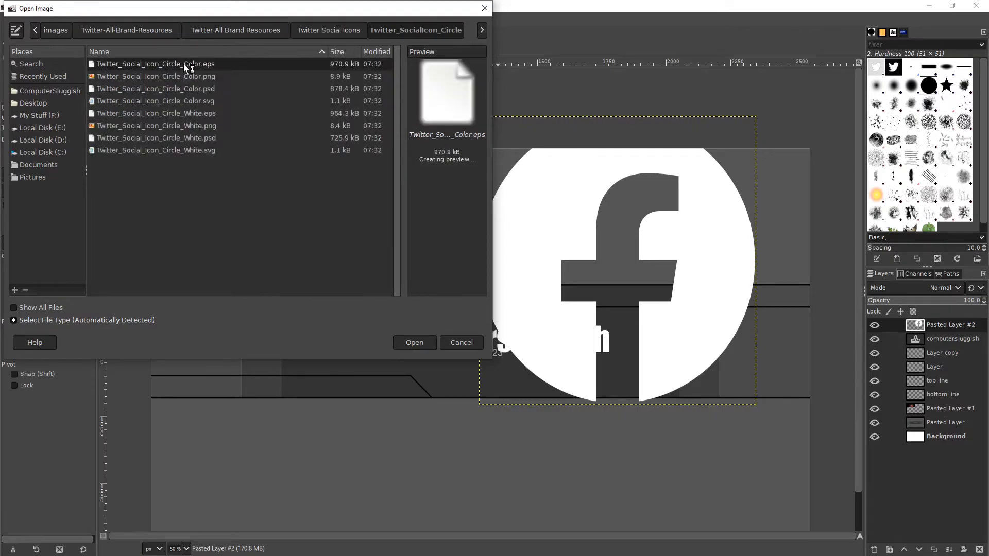
click(193, 129)
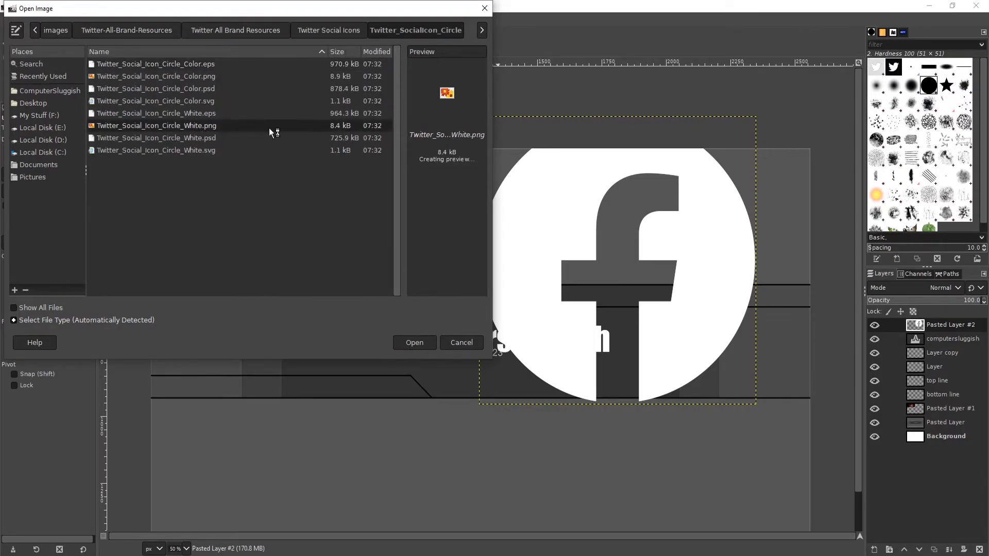
click(415, 344)
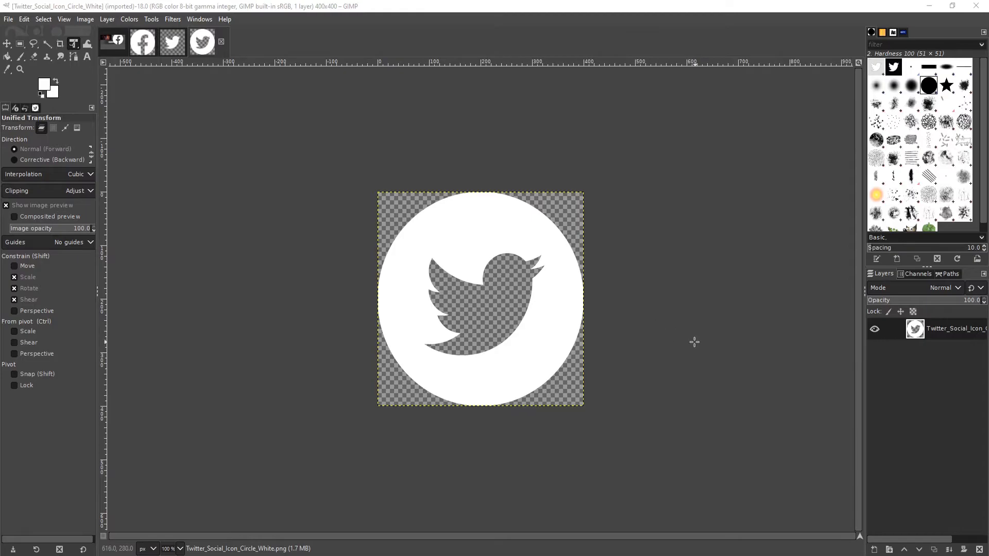
Step: Copy the whole Twitter icon into the banner as a new layer and move it over the lower divider lines at the banner's left end
click(603, 234)
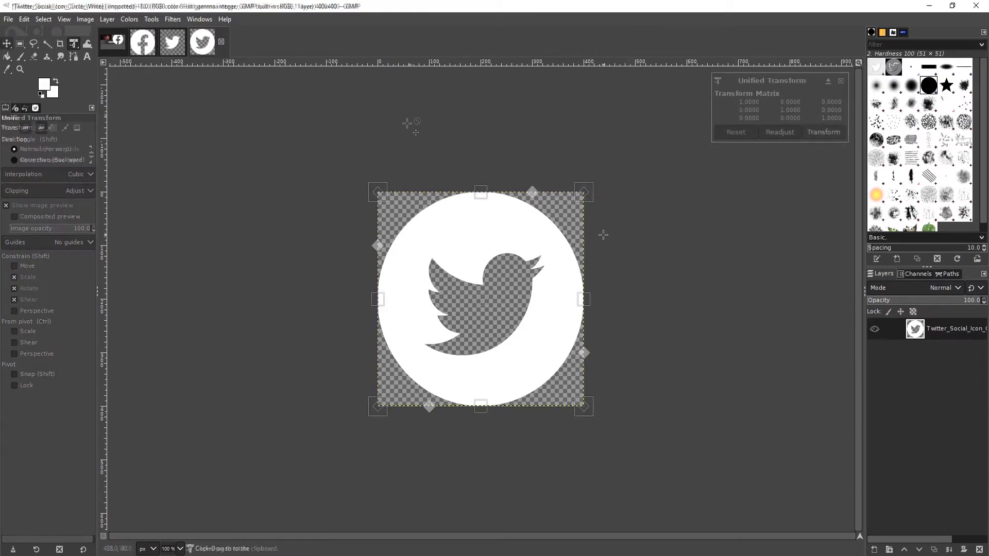
key(m)
key(ctrl+a)
key(ctrl+c)
click(114, 45)
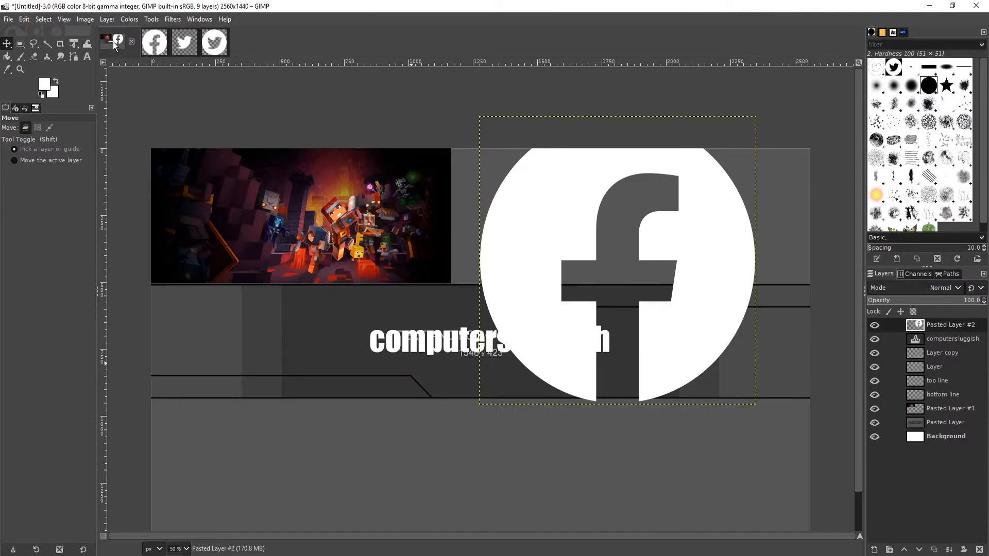
key(ctrl+v)
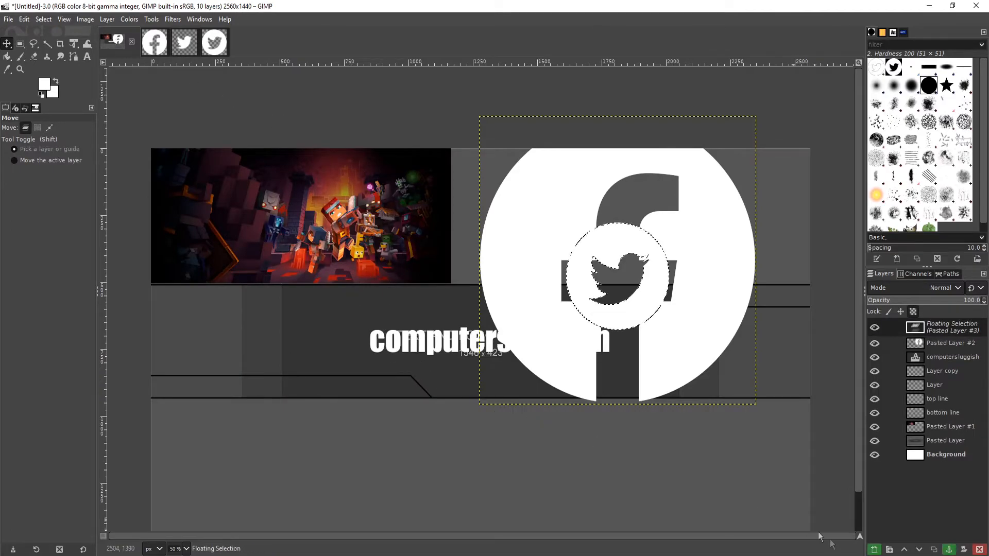
click(874, 550)
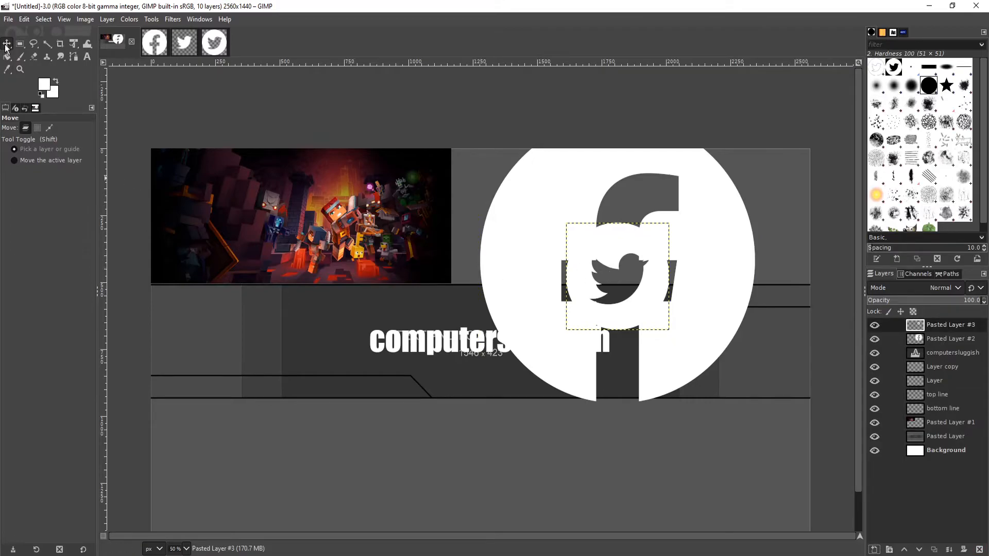
drag(590, 258, 206, 359)
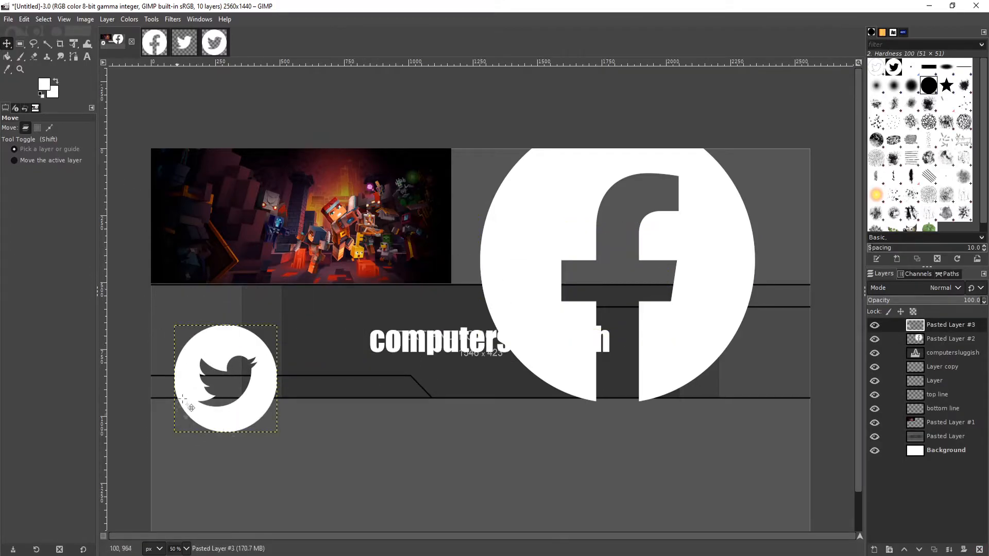
Step: Shrink the Twitter logo with Unified Transform to a scale of about 0.26 and move it up onto the lower divider lines
click(74, 44)
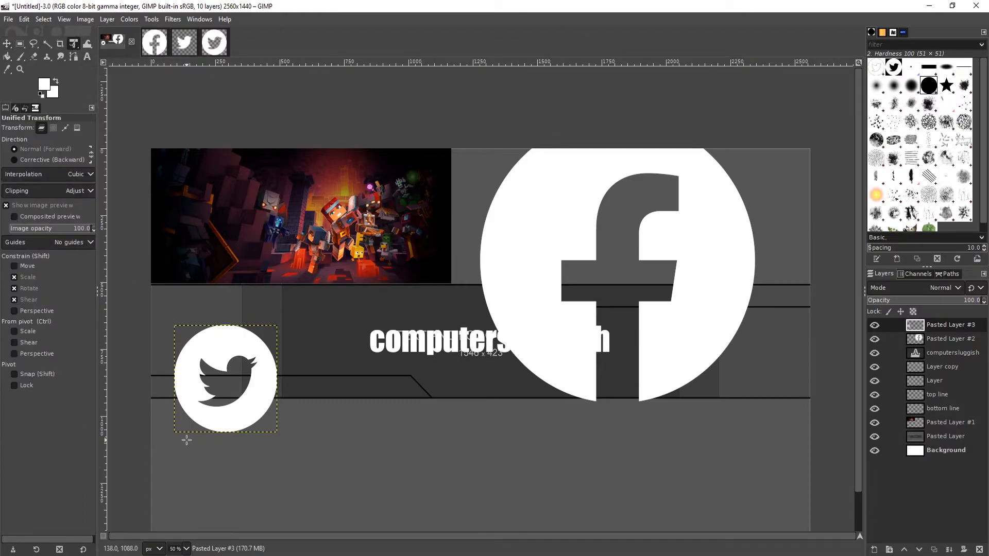
key(1)
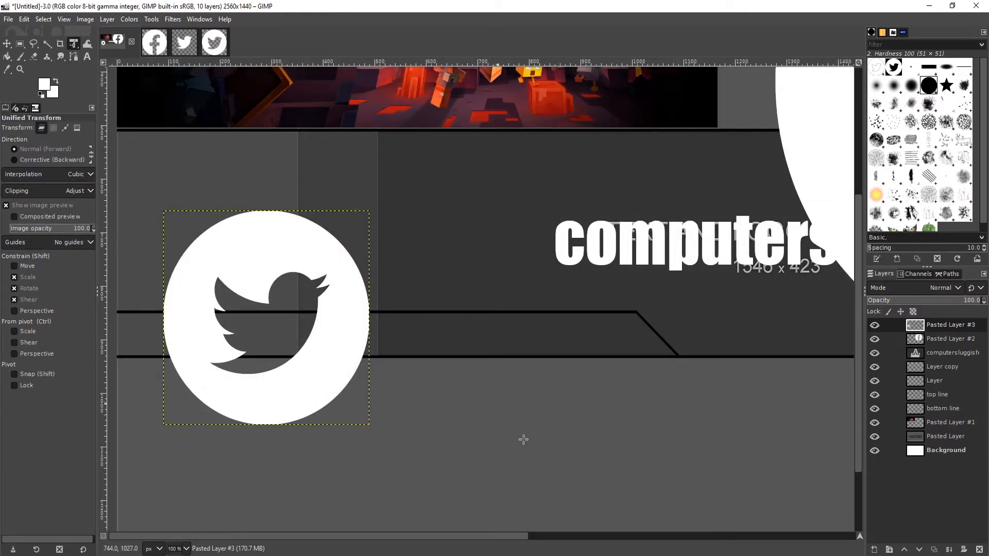
click(256, 237)
drag(381, 223, 264, 404)
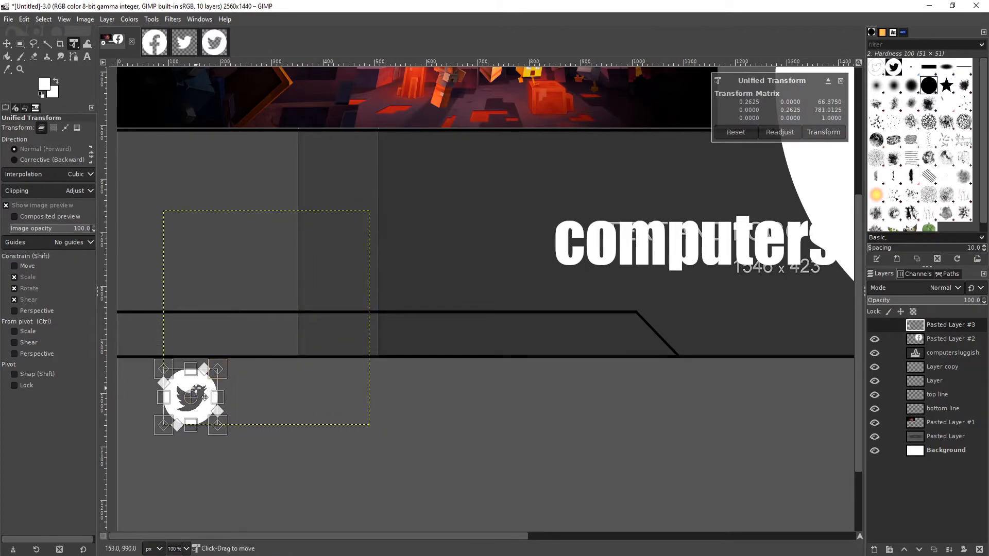
drag(204, 391, 196, 328)
Step: Reduce the Twitter logo to a scale of about 0.18, centre it between the two lower divider lines and apply the transform
key(2)
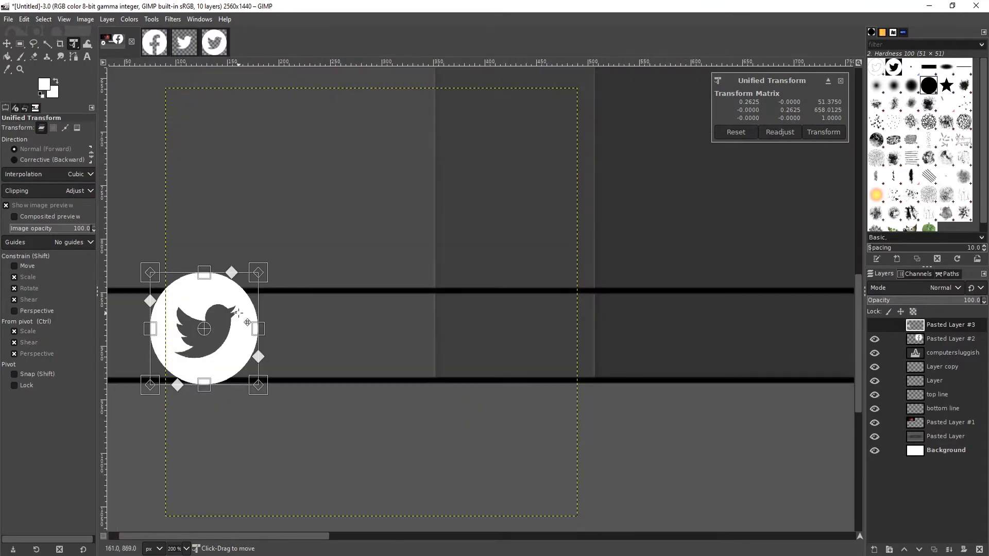
key(3)
drag(177, 537, 150, 537)
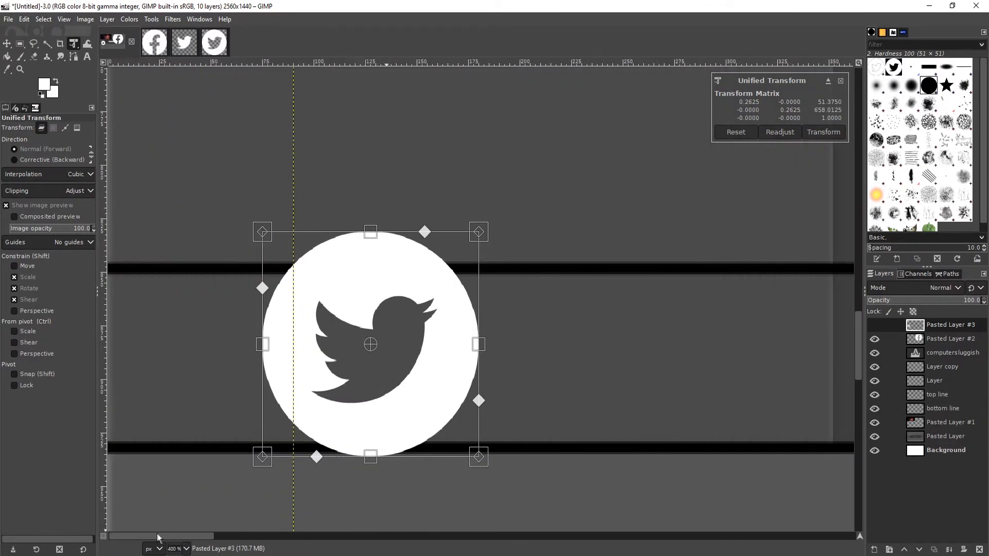
drag(488, 230, 462, 325)
drag(357, 344, 363, 330)
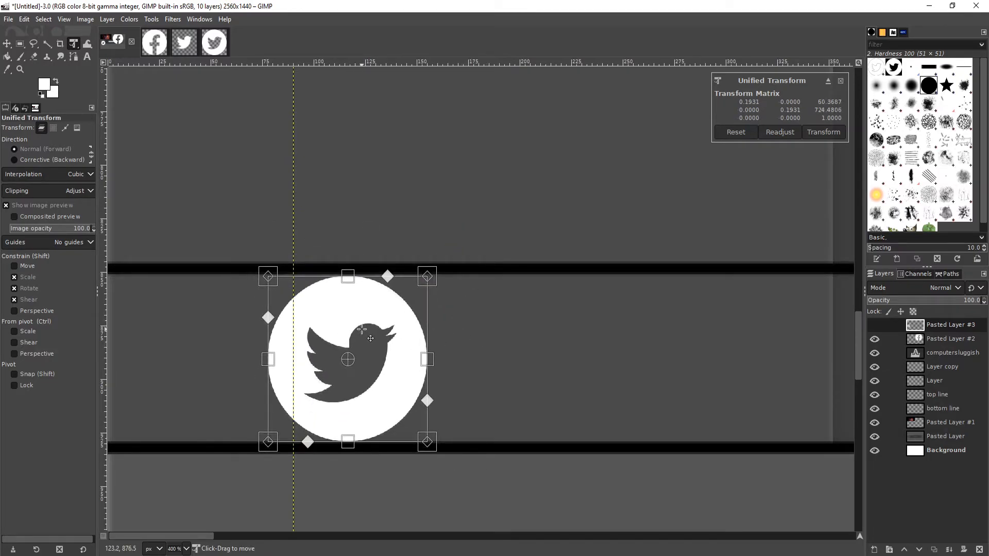
drag(433, 275, 426, 285)
drag(349, 327, 358, 316)
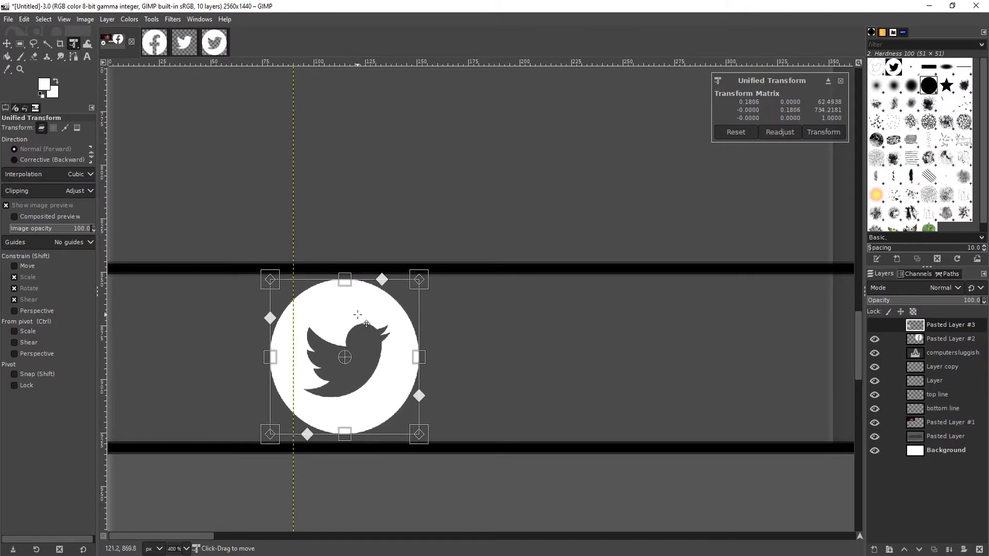
click(812, 134)
Step: Shrink the Facebook logo layer with Unified Transform to a scale of about 0.136 and place it over the Twitter logo
scroll(525, 359, down, 6)
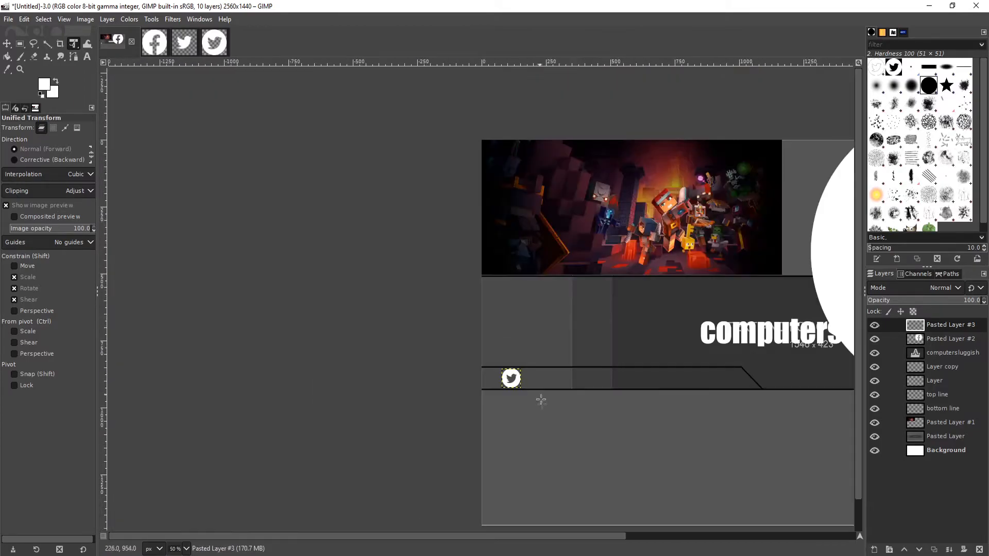
drag(449, 537, 481, 548)
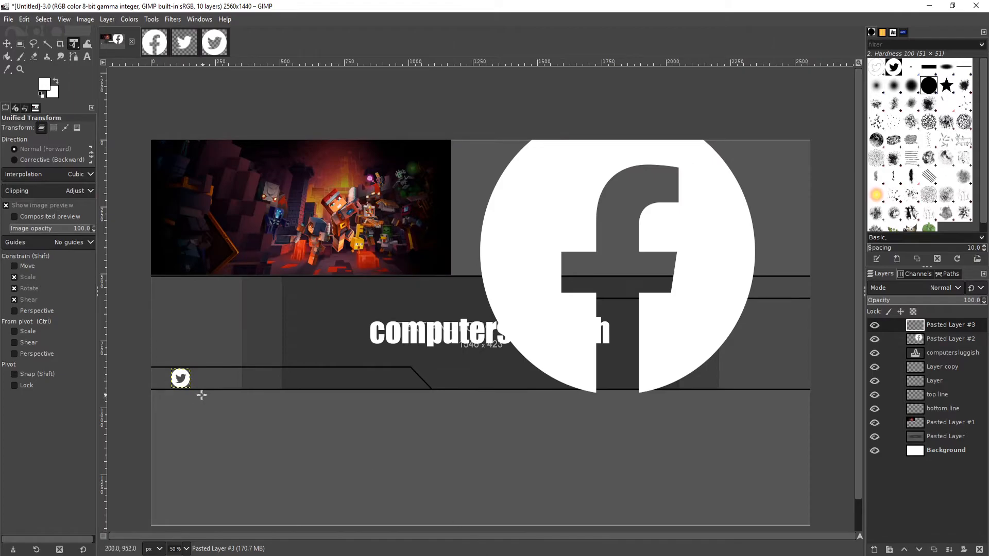
click(950, 340)
click(732, 176)
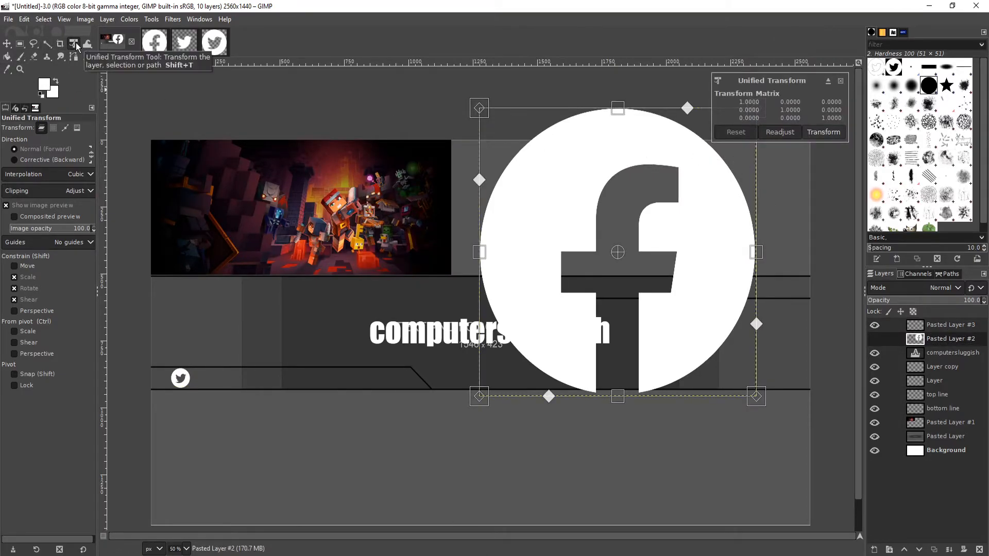
drag(479, 106, 676, 395)
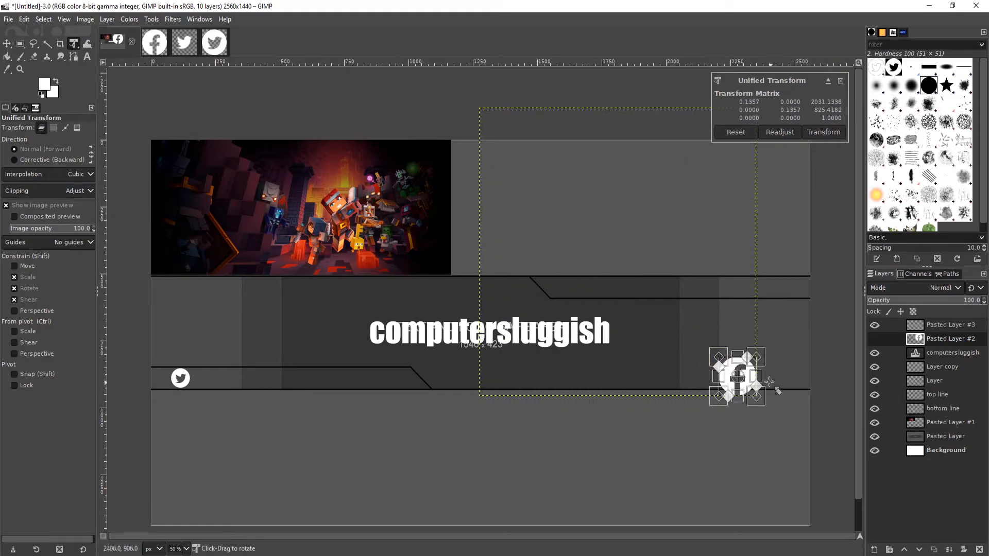
drag(737, 379, 183, 381)
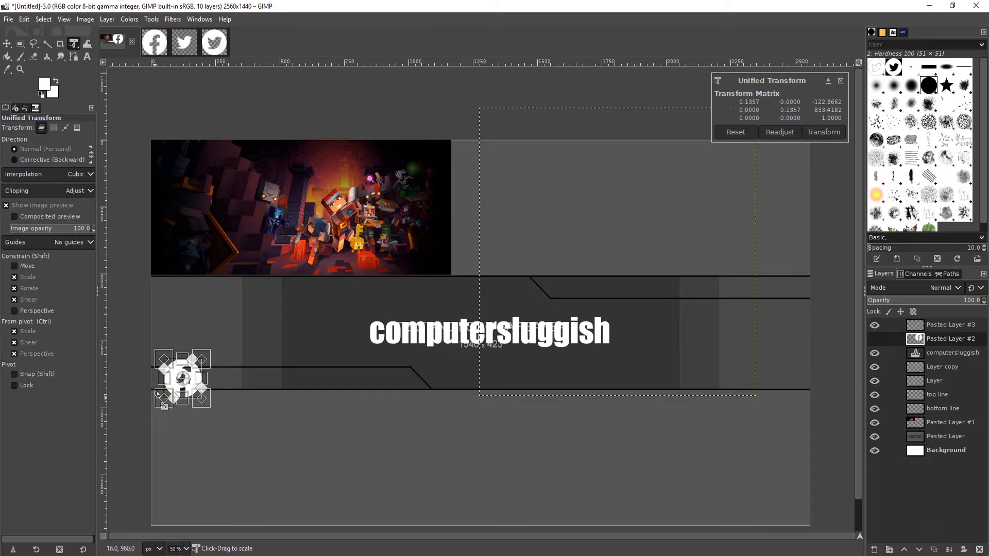
Step: Match the Facebook logo to the size of the Twitter logo beneath it, at a scale of about 0.068
scroll(183, 380, up, 6)
drag(171, 122, 329, 278)
drag(396, 307, 288, 244)
scroll(269, 239, up, 2)
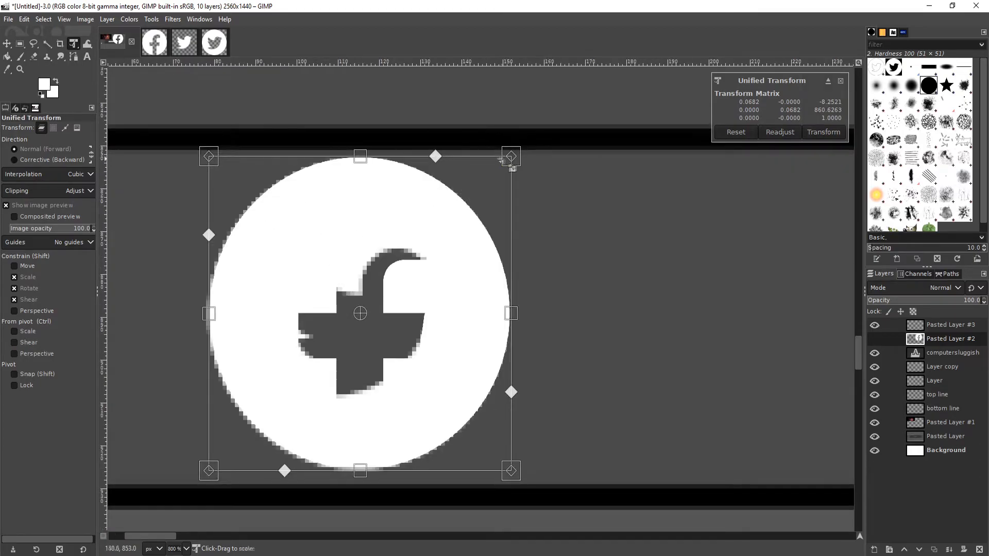
drag(513, 154, 537, 178)
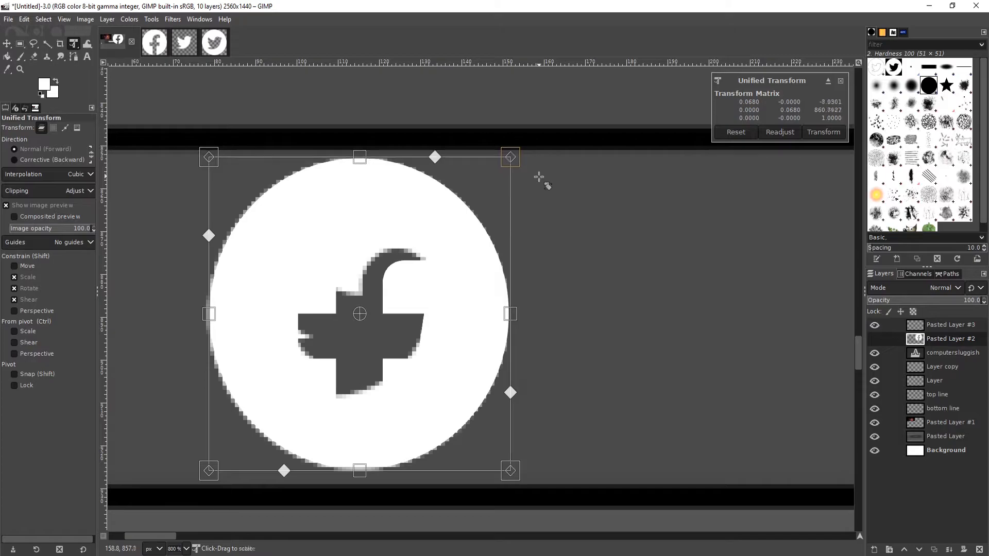
Step: Move the Facebook logo just beside the Twitter logo and apply the transform
drag(340, 234, 703, 208)
ctrl+scroll(705, 253, down, 8)
ctrl+scroll(704, 253, up, 2)
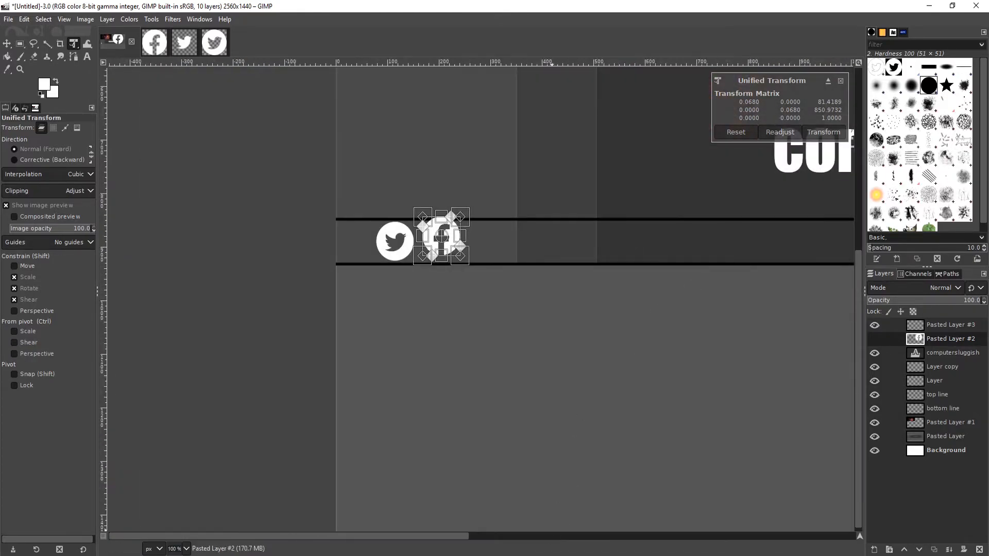
drag(460, 540, 562, 540)
ctrl+scroll(600, 347, down, 1)
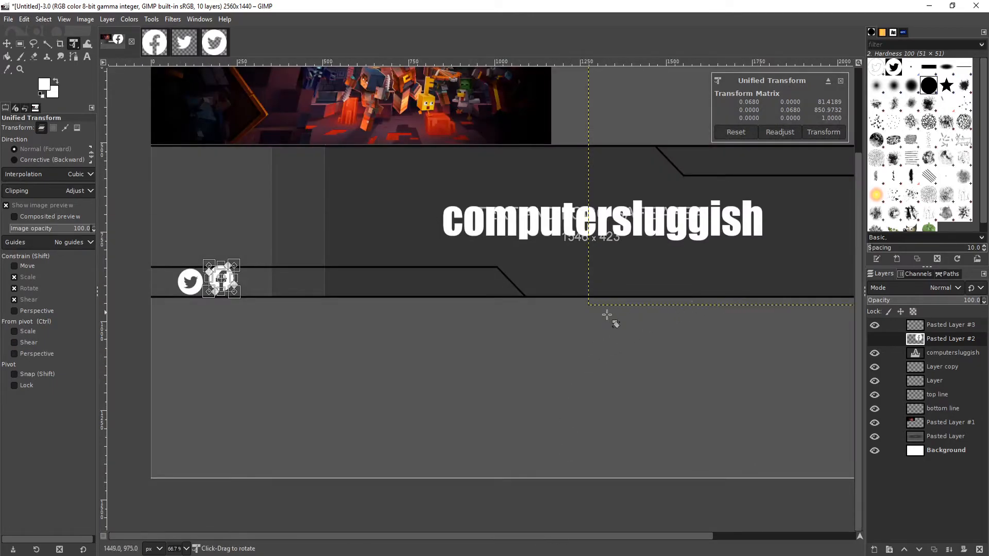
click(824, 131)
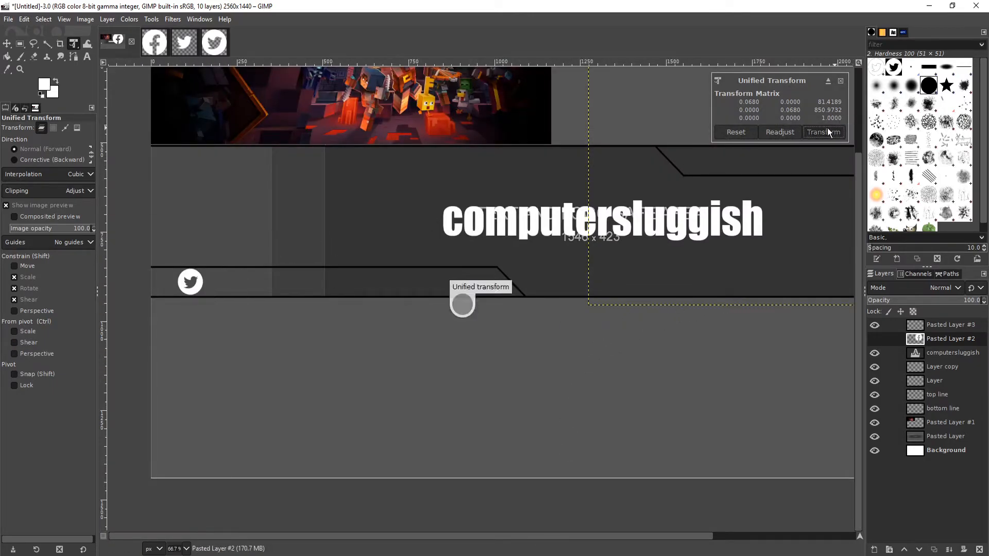
Step: Move the Facebook logo between the two upper divider lines, just past their slanted end
key(m)
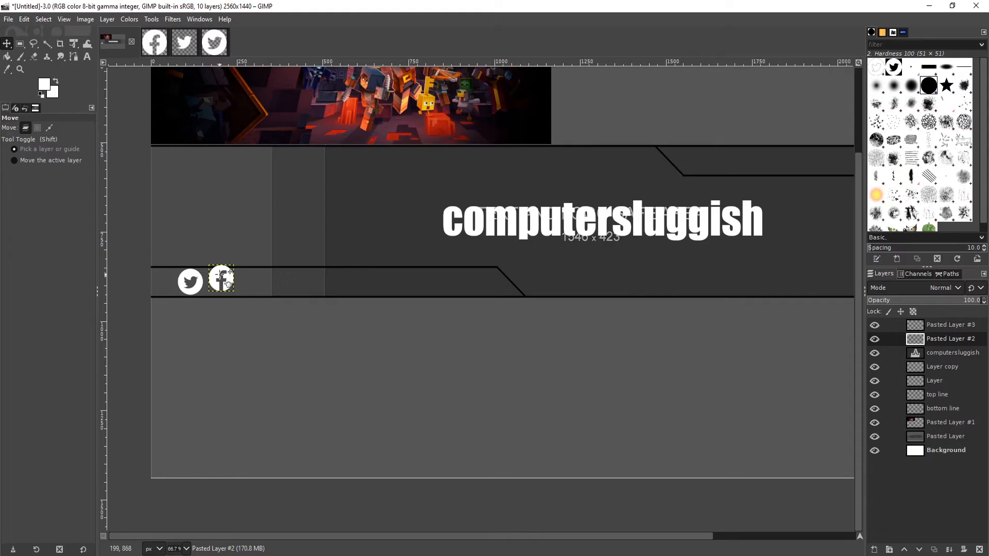
drag(228, 284, 703, 158)
click(796, 329)
Step: Enlarge the Minecraft Dungeons picture layer with Unified Transform to a scale of about 2.6 so it covers the whole canvas
scroll(670, 330, down, 2)
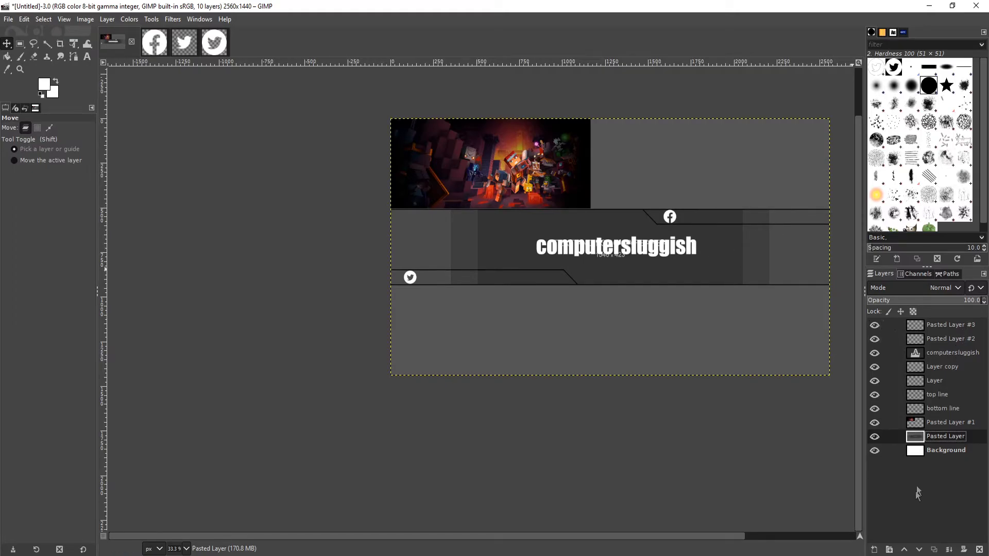
click(951, 422)
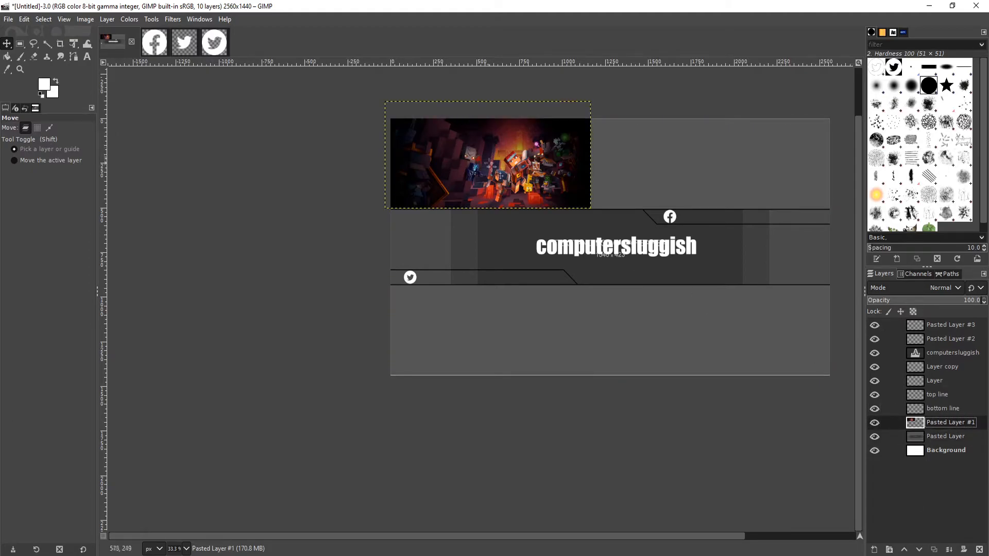
click(74, 43)
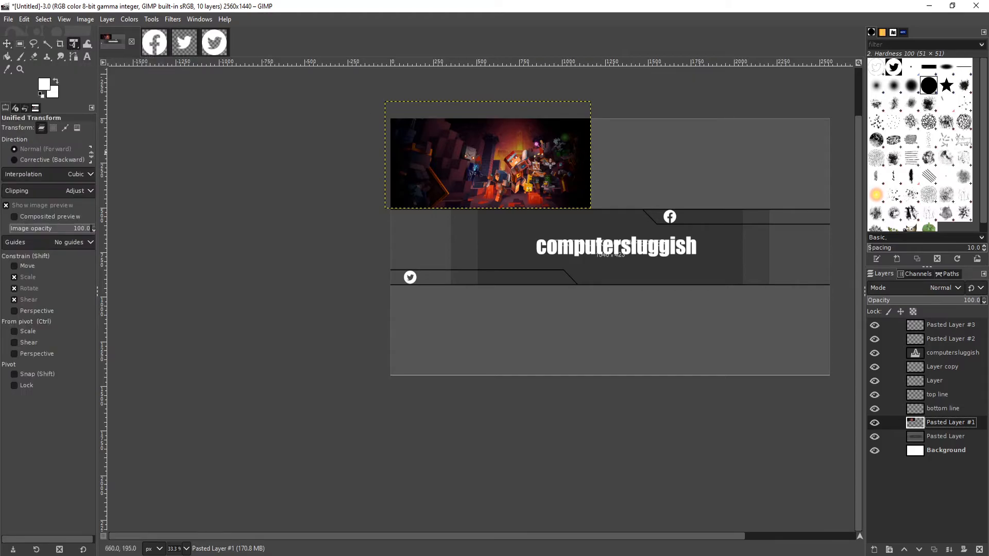
click(565, 155)
drag(592, 209, 841, 470)
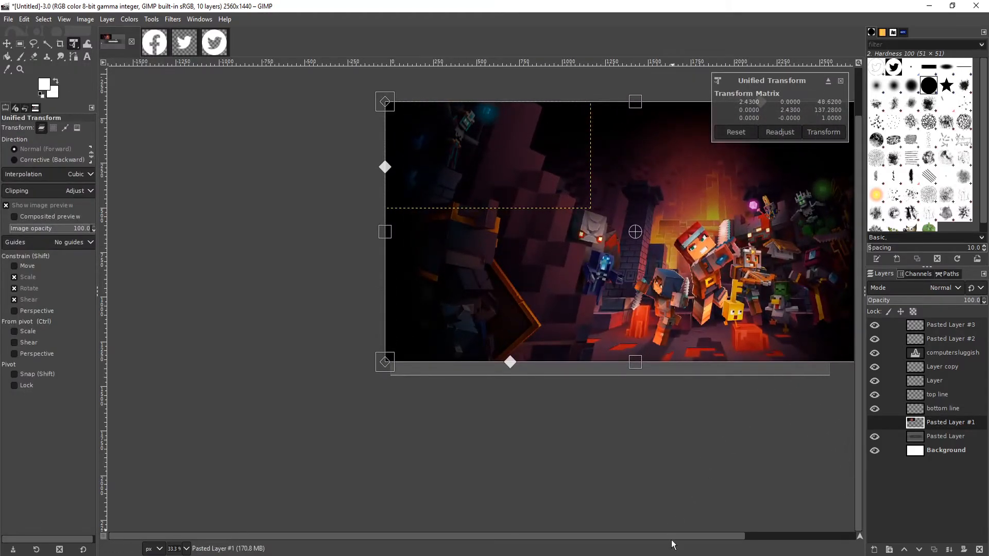
scroll(678, 541, right, 5)
drag(257, 366, 221, 382)
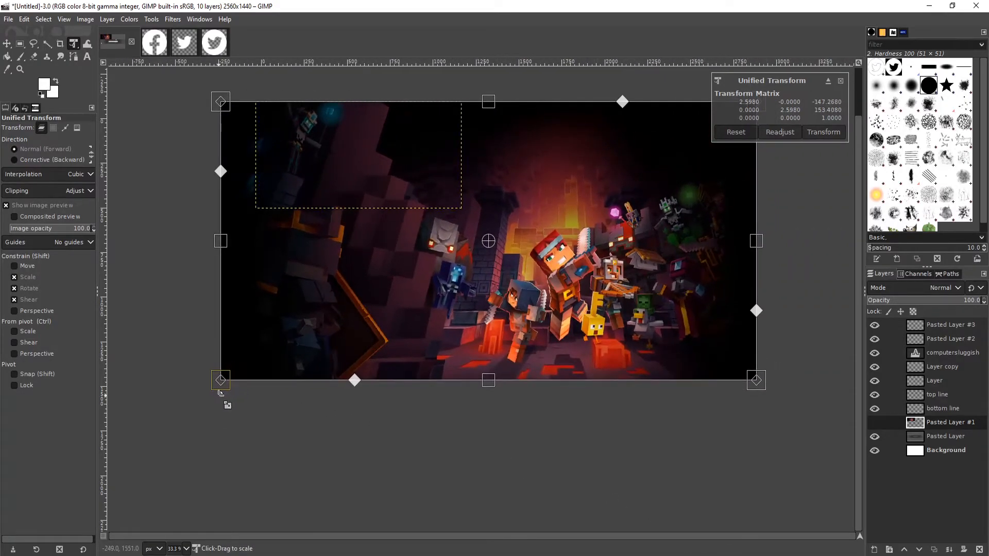
click(832, 135)
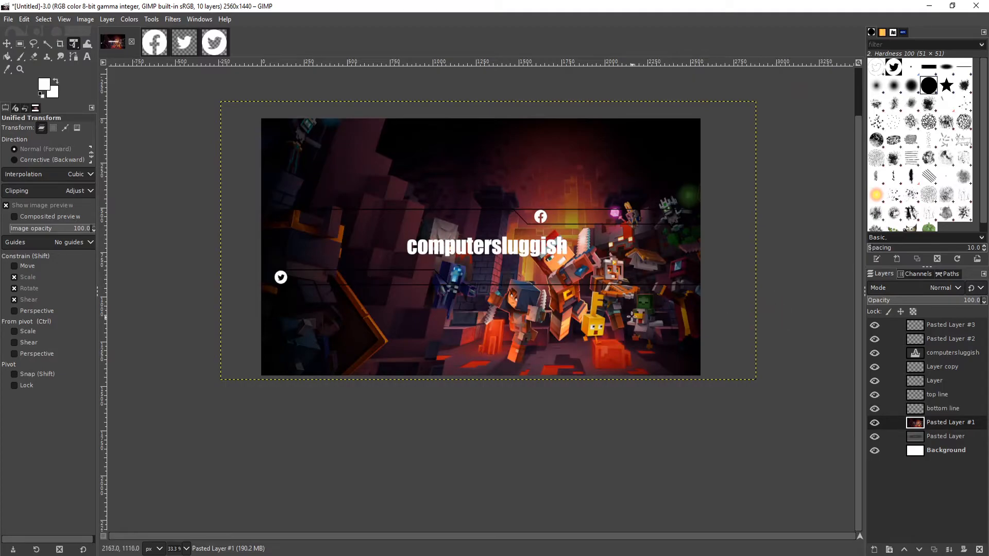
Step: Select the full-width strip of the picture between the top and bottom divider lines, about 2729 × 424 px
ctrl+scroll(585, 204, up, 1)
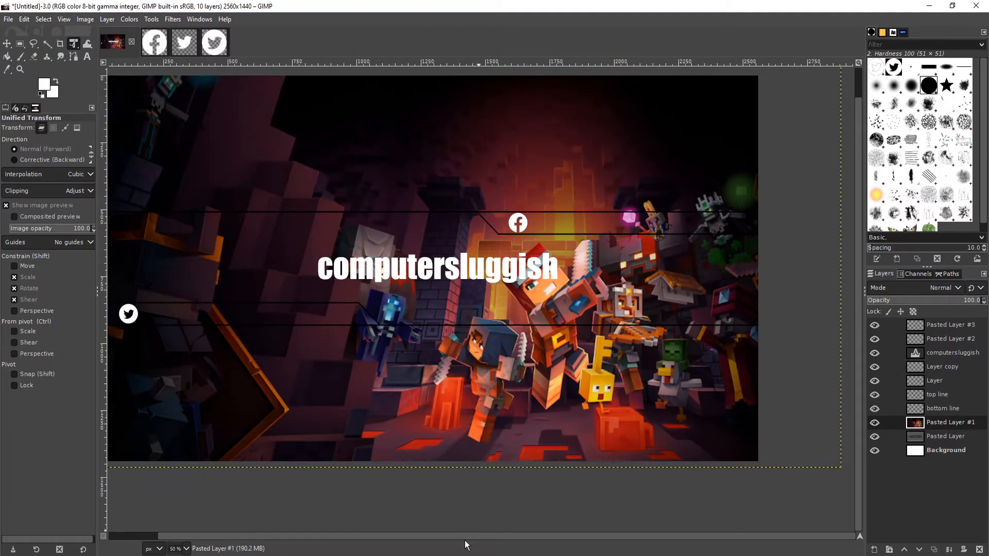
drag(450, 538, 424, 536)
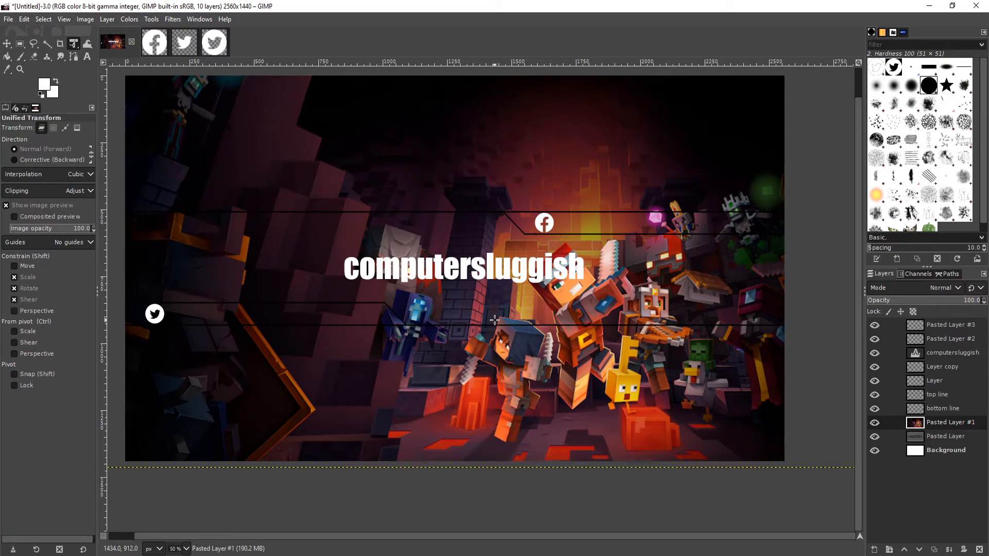
click(20, 44)
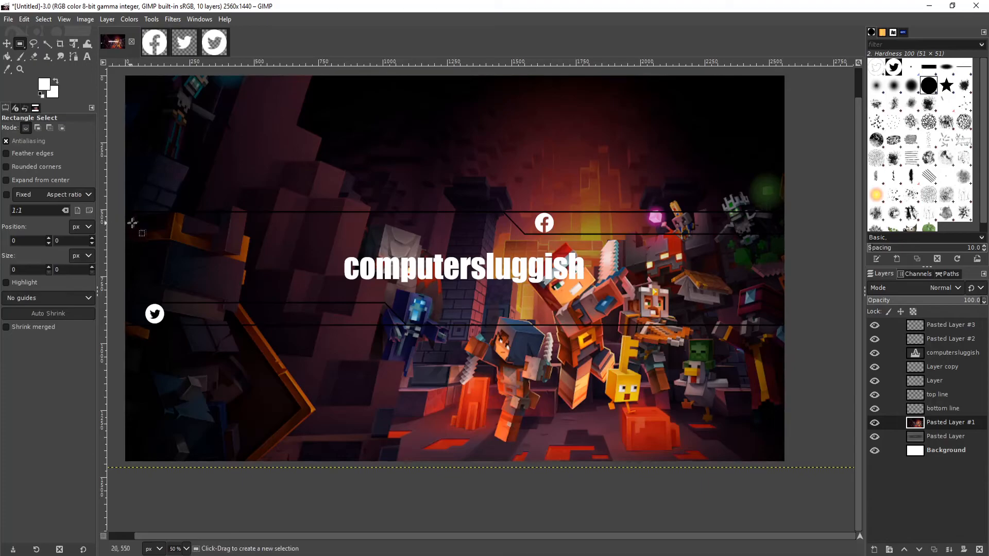
scroll(128, 223, up, 3)
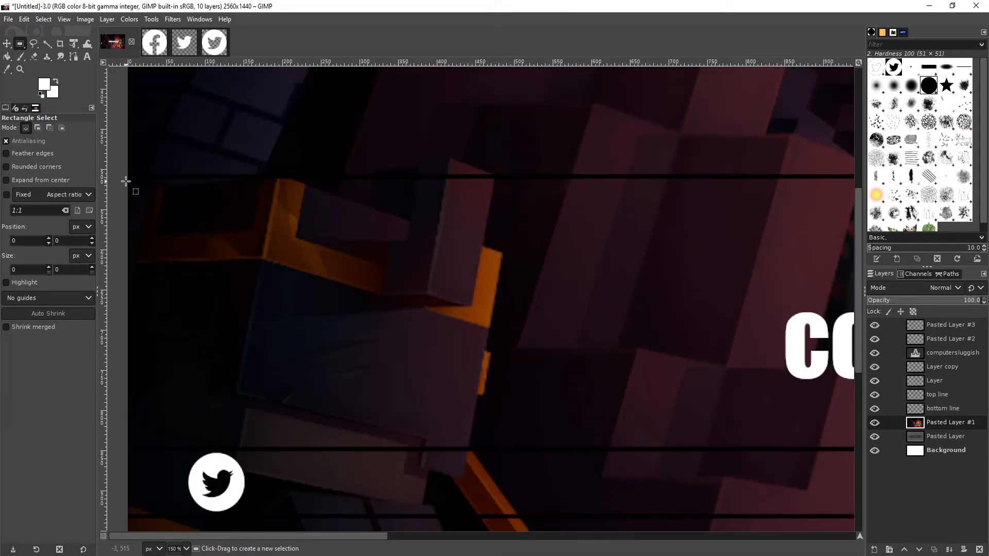
drag(128, 175, 986, 521)
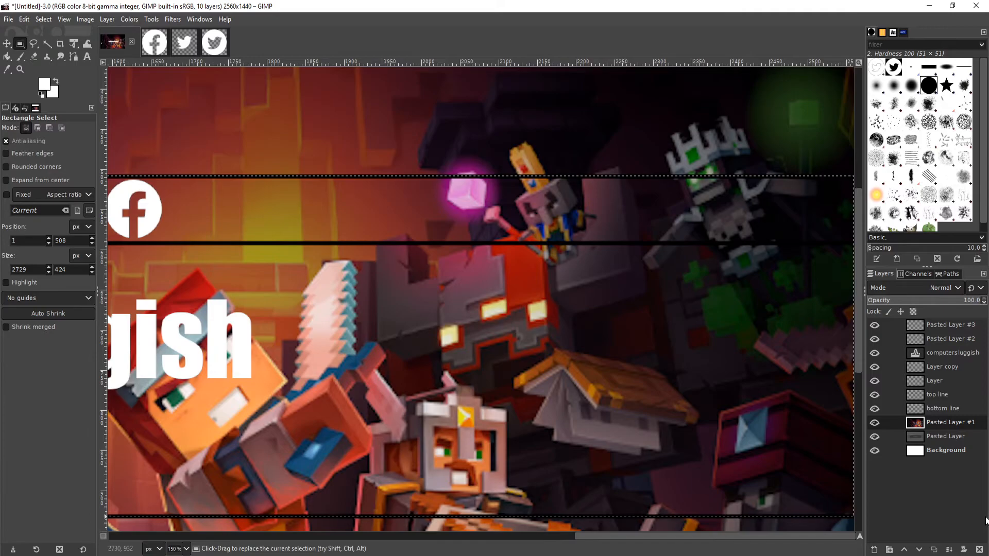
Step: Copy the selected strip of the picture into a new layer and hide the full picture layer
key(ctrl)
scroll(617, 326, down, 3)
key(ctrl+c)
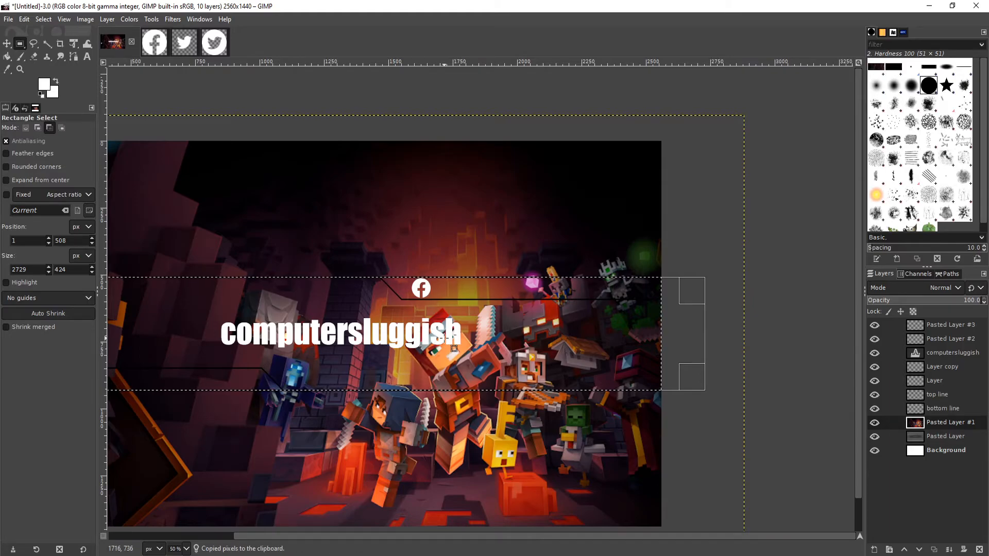
key(ctrl+v)
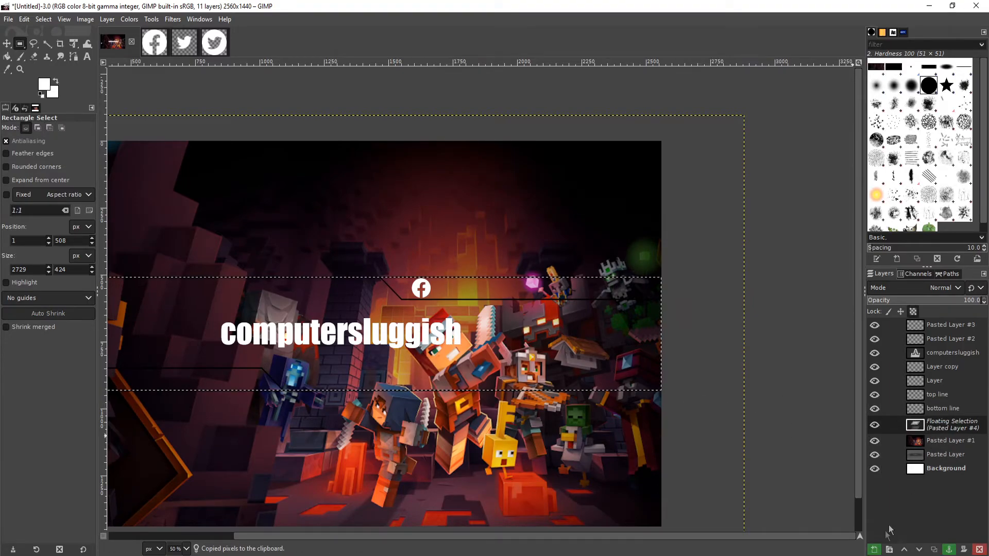
click(874, 549)
click(875, 437)
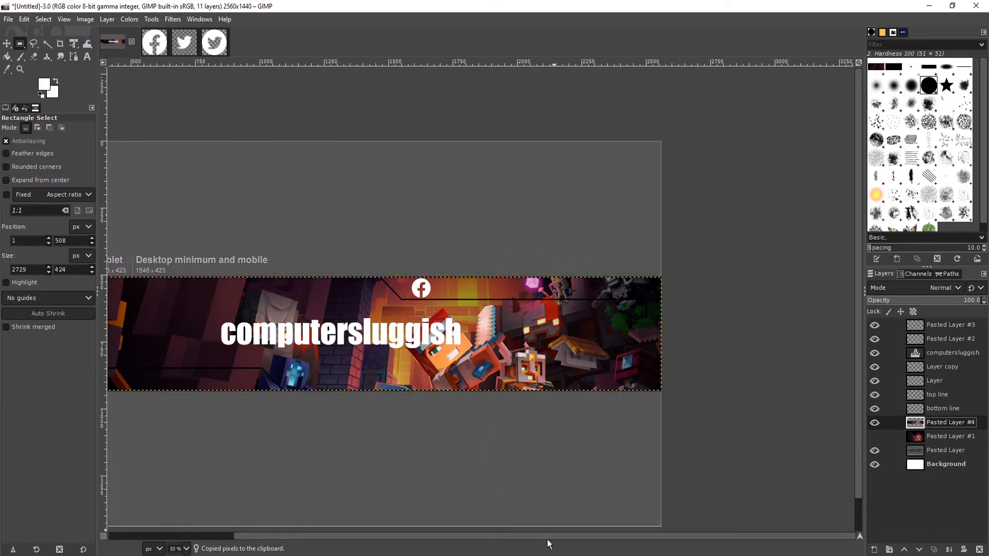
scroll(496, 529, left, 5)
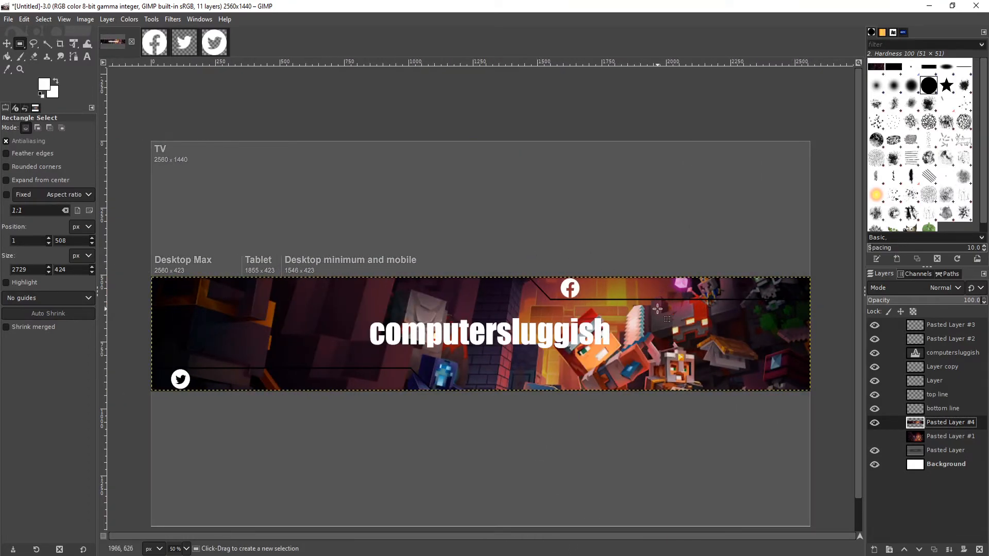
Step: Apply a Gaussian Blur with size 6.95 to the strip layer and show the full picture layer again
click(172, 19)
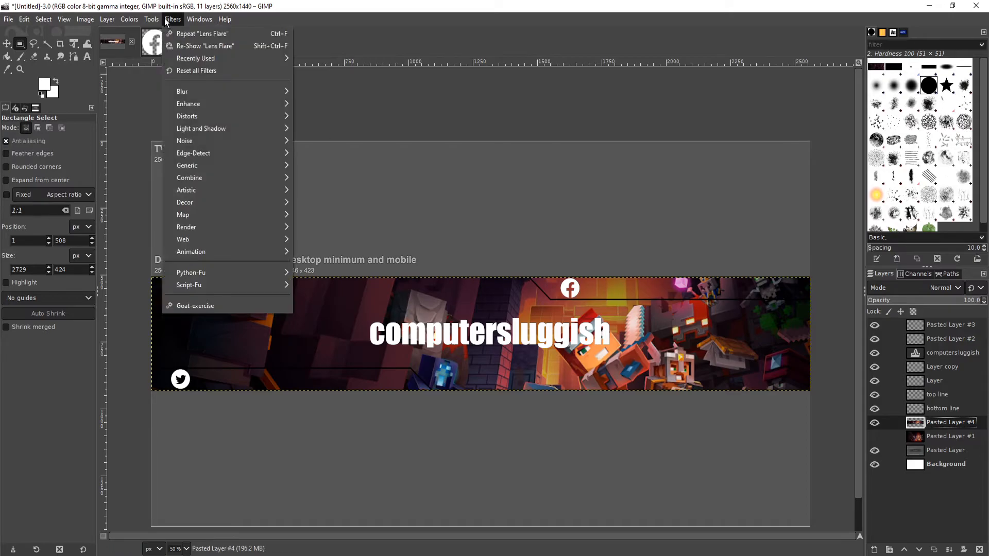
mouse_move(196, 91)
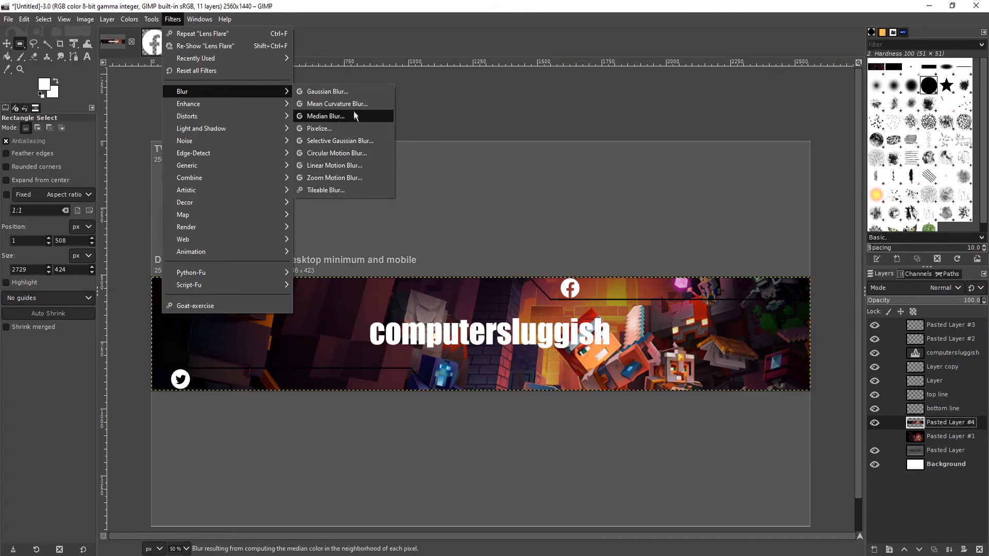
click(356, 97)
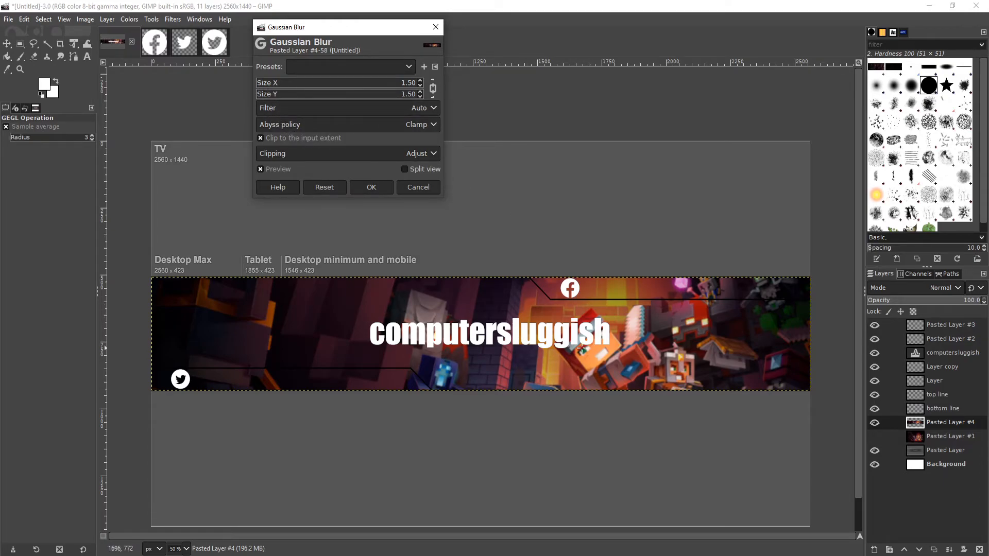
drag(282, 87, 268, 87)
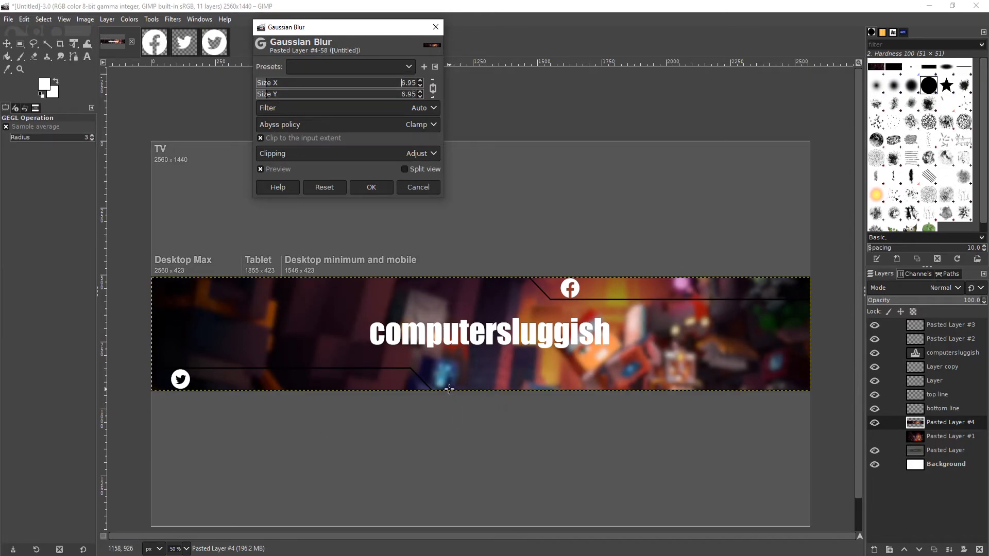
click(379, 190)
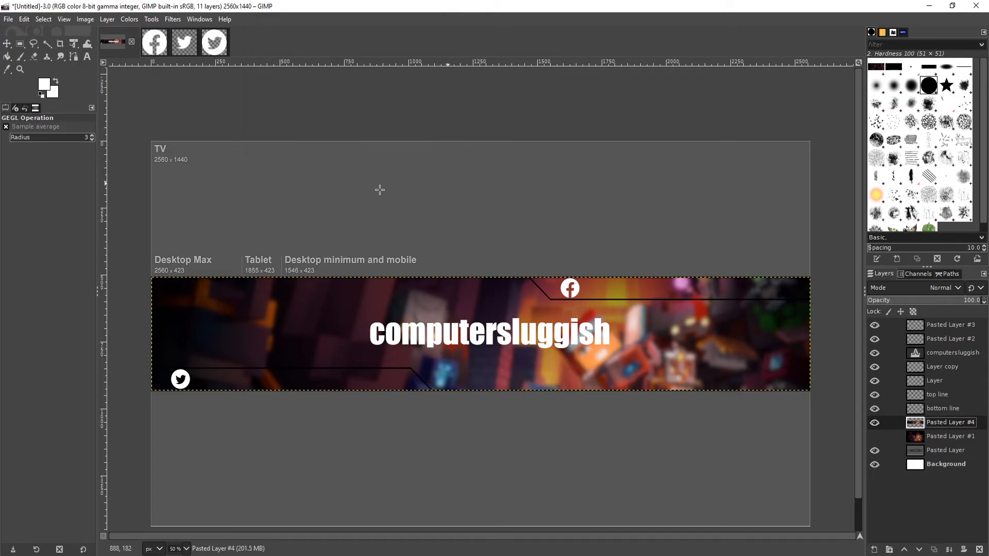
click(875, 436)
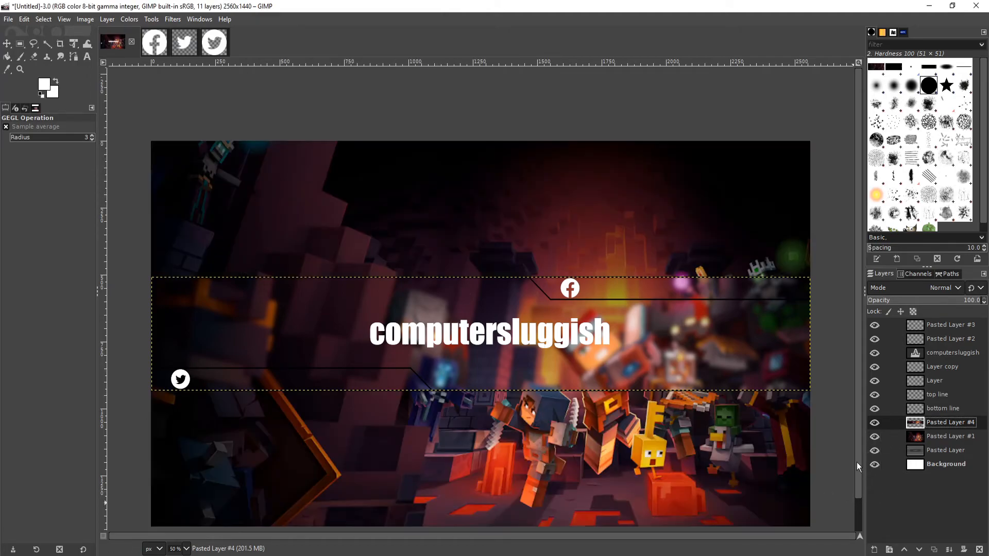
Step: Fill the line on the bottom line layer with white (ffffff) using Bucket Fill
click(953, 465)
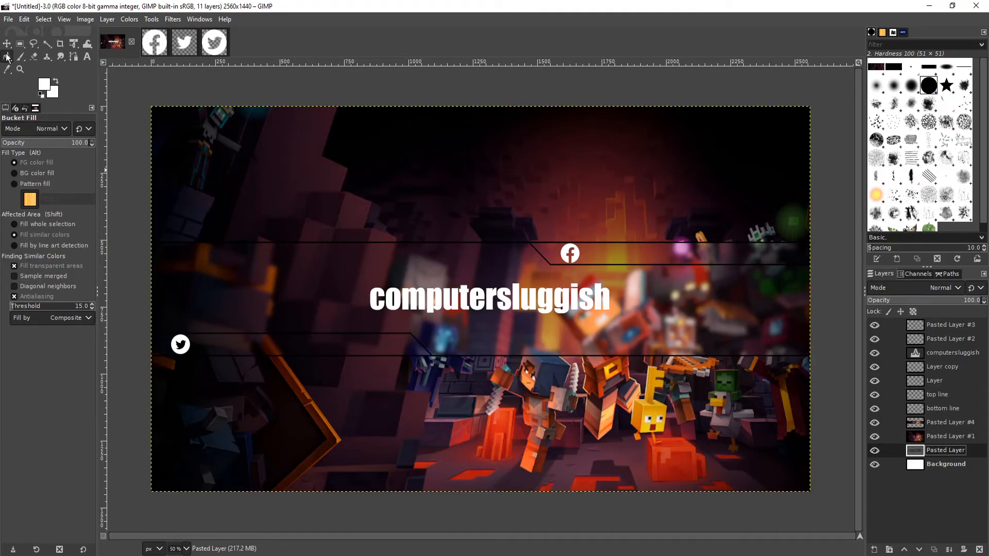
click(44, 87)
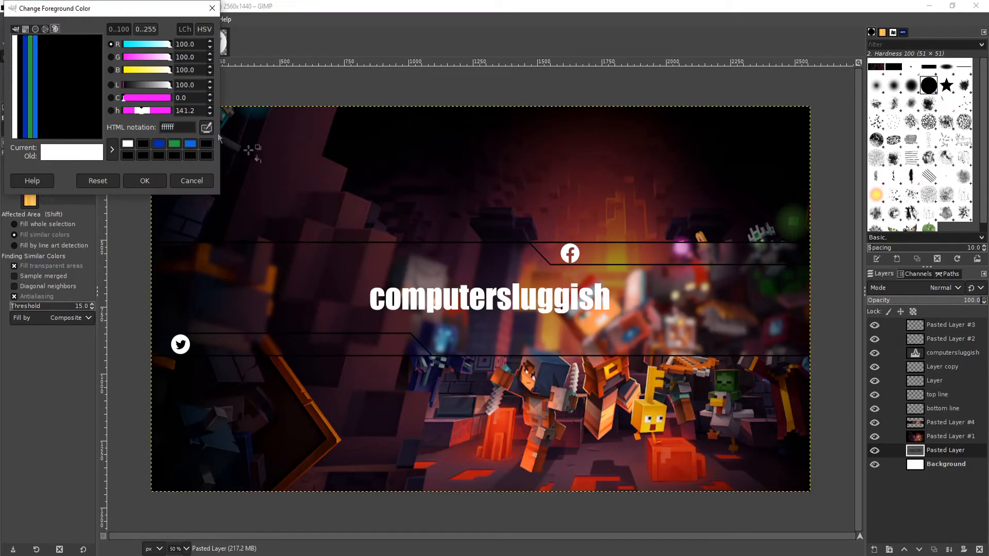
click(145, 180)
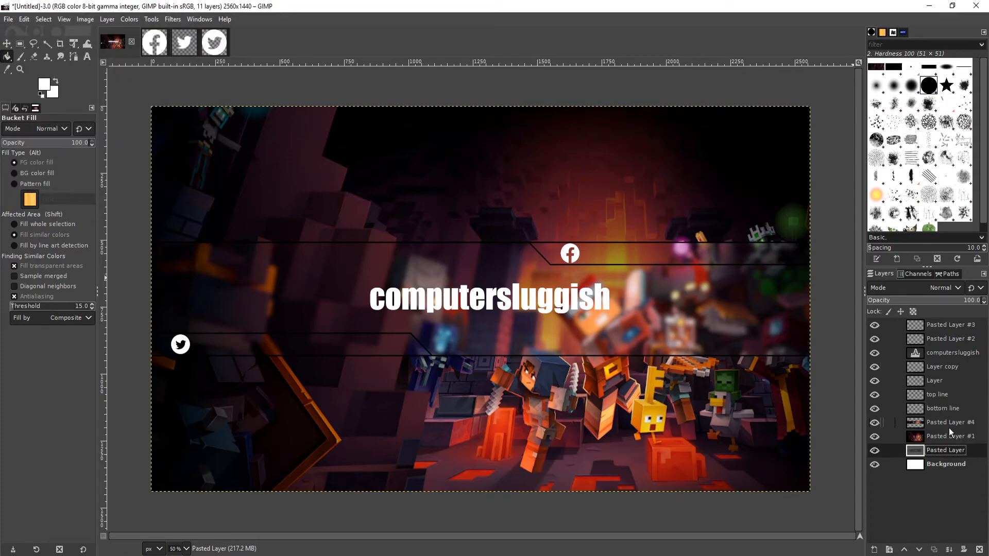
click(954, 410)
ctrl+scroll(570, 379, up, 5)
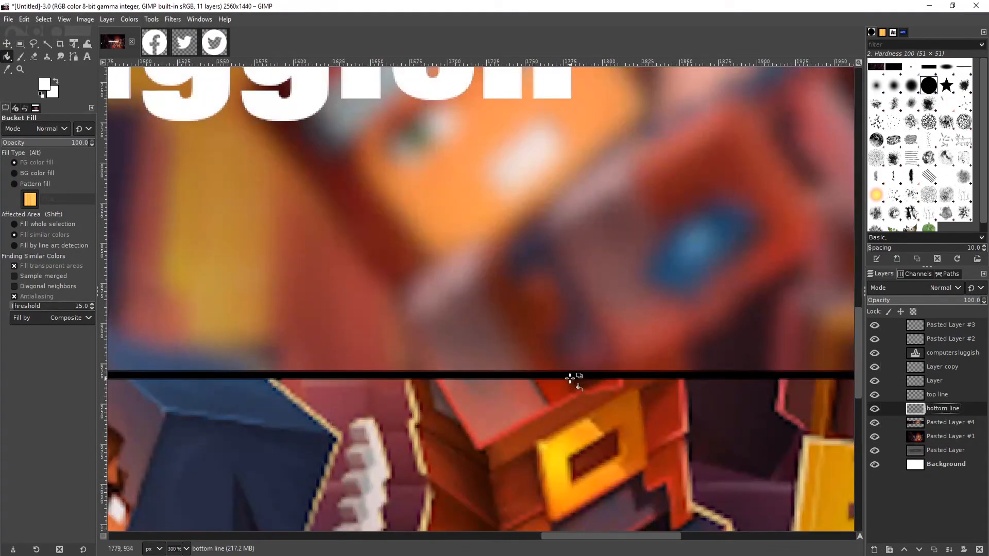
click(573, 375)
Step: Fill the line on the top line layer with white
ctrl+scroll(432, 365, down, 2)
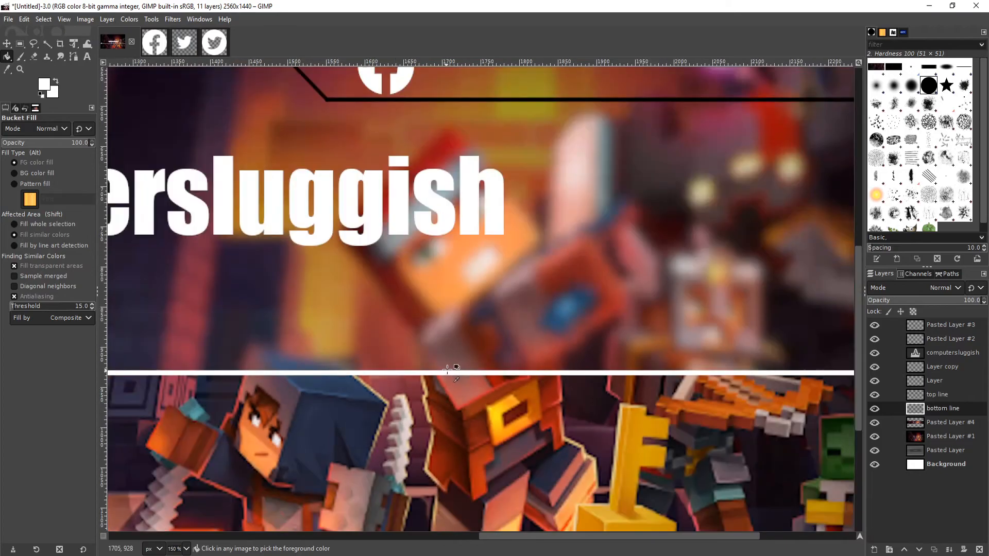
click(948, 396)
scroll(523, 276, up, 5)
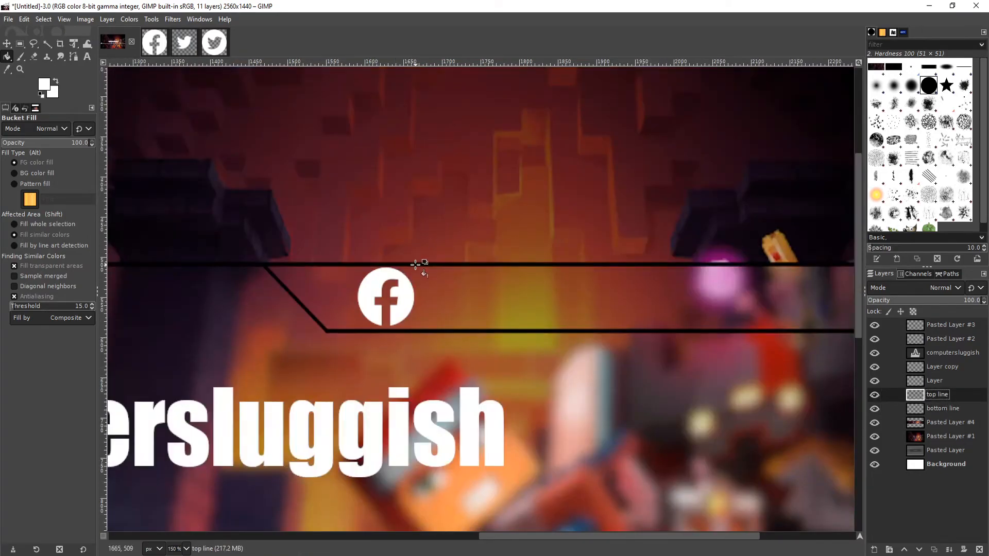
click(415, 265)
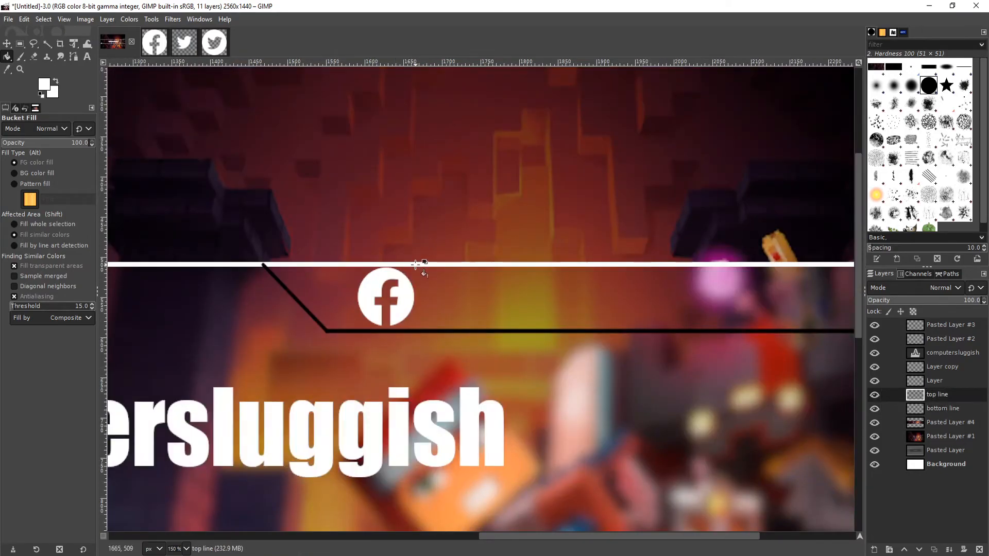
Step: Fill the upper slanted divider line beside the Facebook logo with white, undoing any misplaced fill
click(945, 341)
click(943, 383)
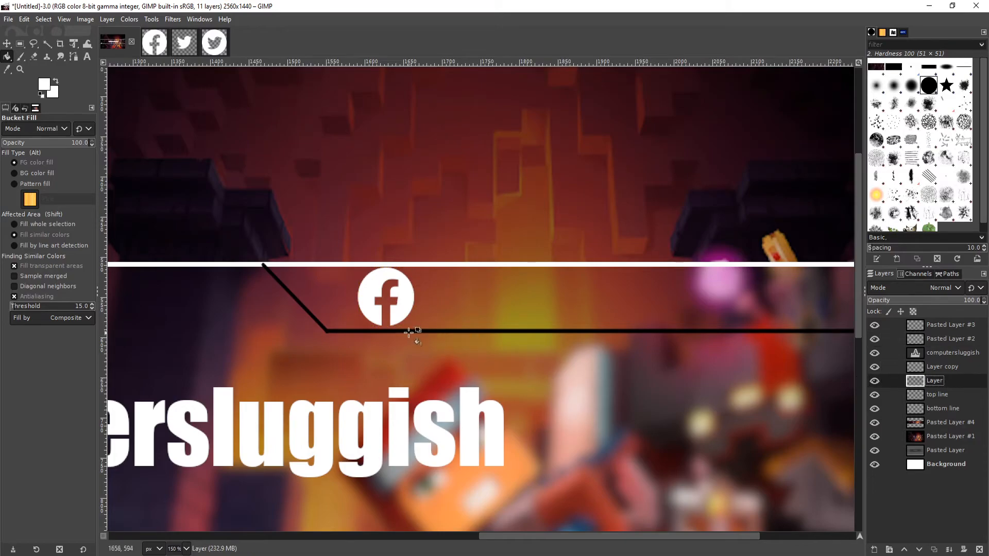
scroll(409, 335, down, 5)
drag(541, 536, 397, 540)
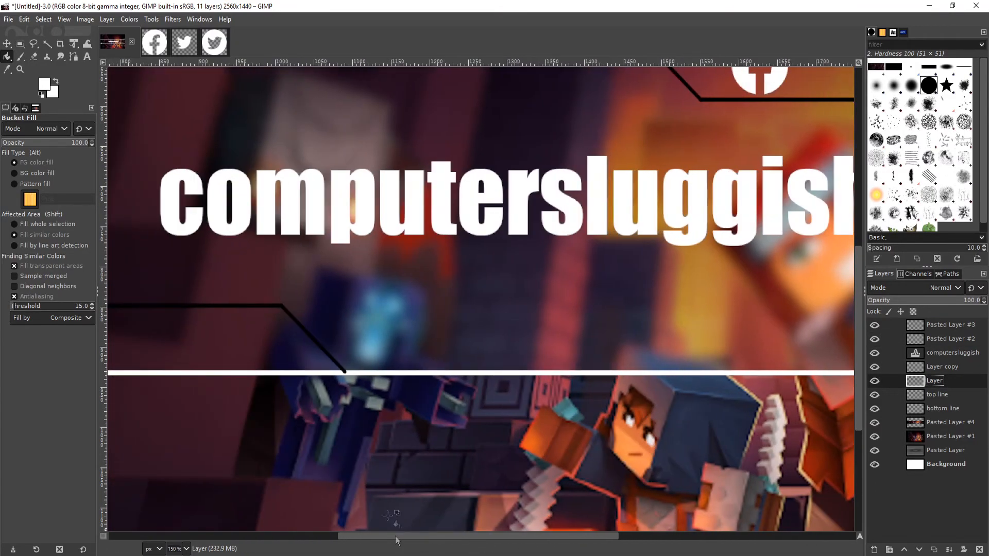
click(291, 312)
key(ctrl+z)
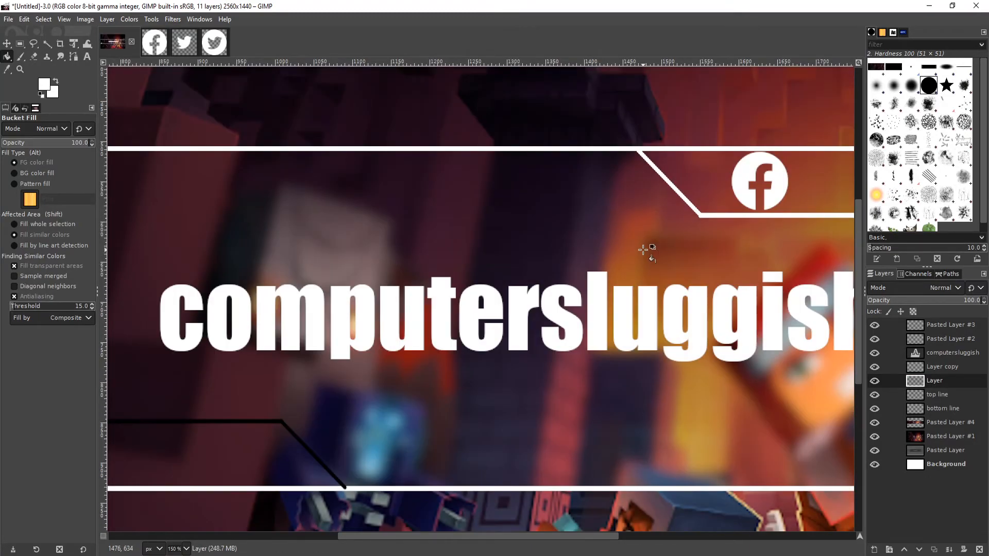
Step: Fill the lower slanted divider line on the Layer copy layer with white
scroll(479, 299, down, 3)
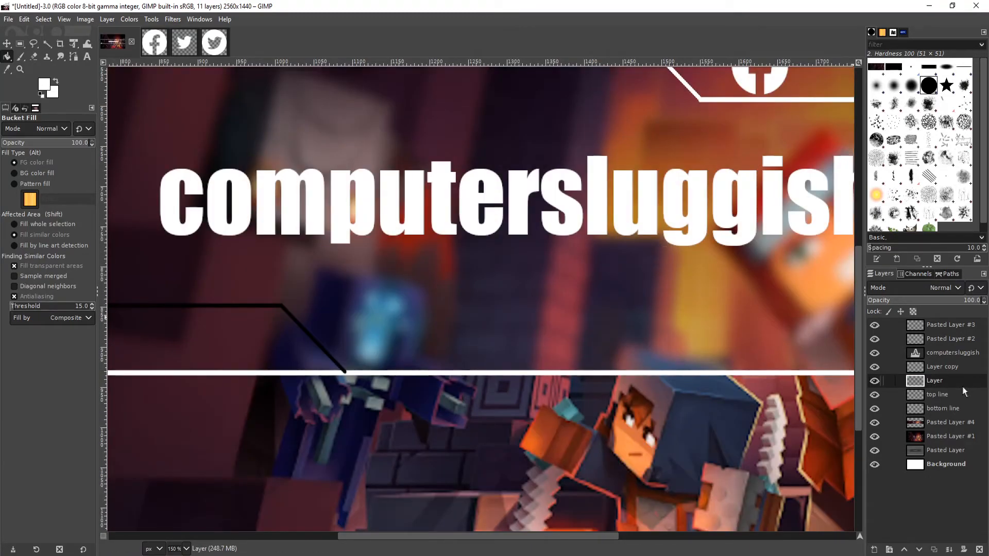
click(943, 366)
click(262, 306)
key(1)
scroll(595, 304, down, 2)
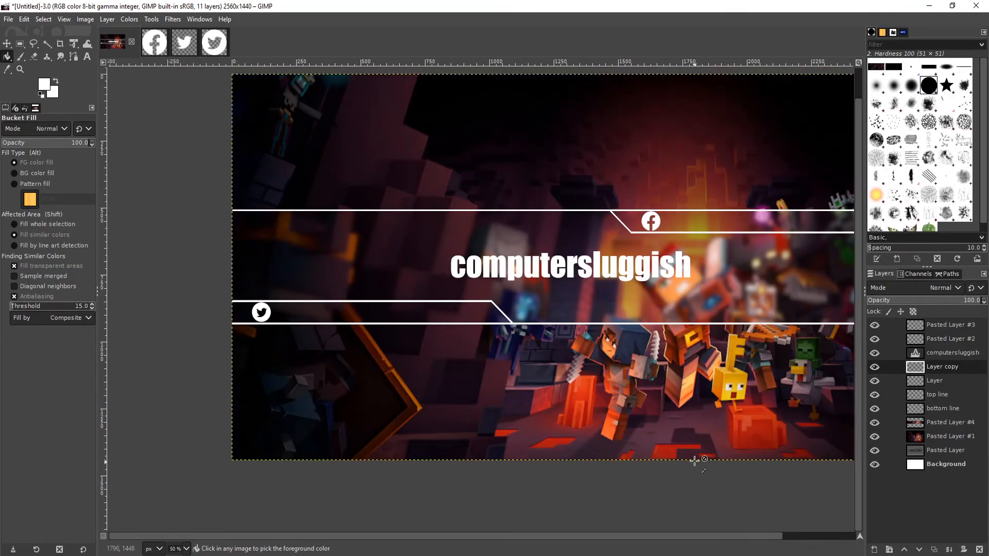
Step: Hide the blurred strip layer behind the channel name
scroll(690, 461, down, 1)
scroll(677, 463, up, 1)
scroll(708, 537, right, 2)
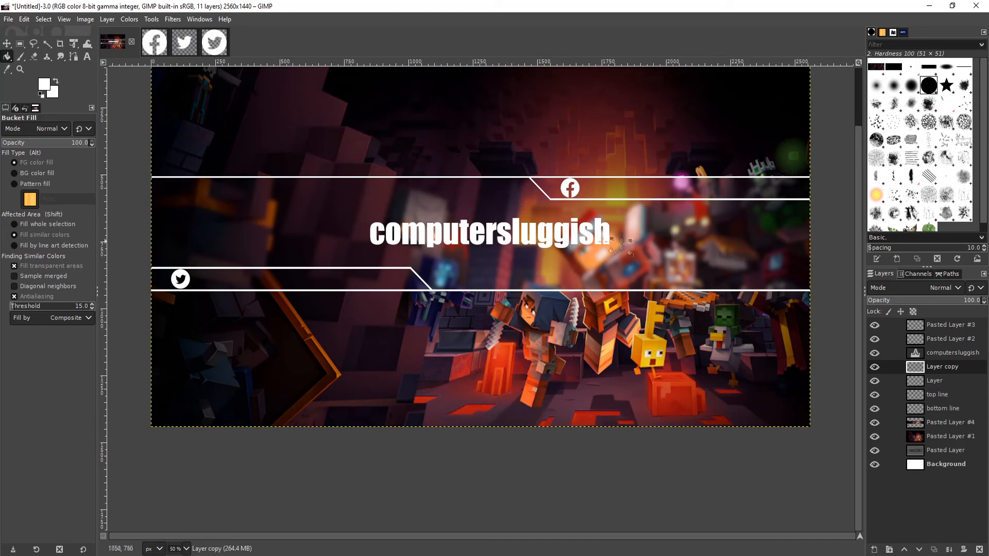
click(875, 423)
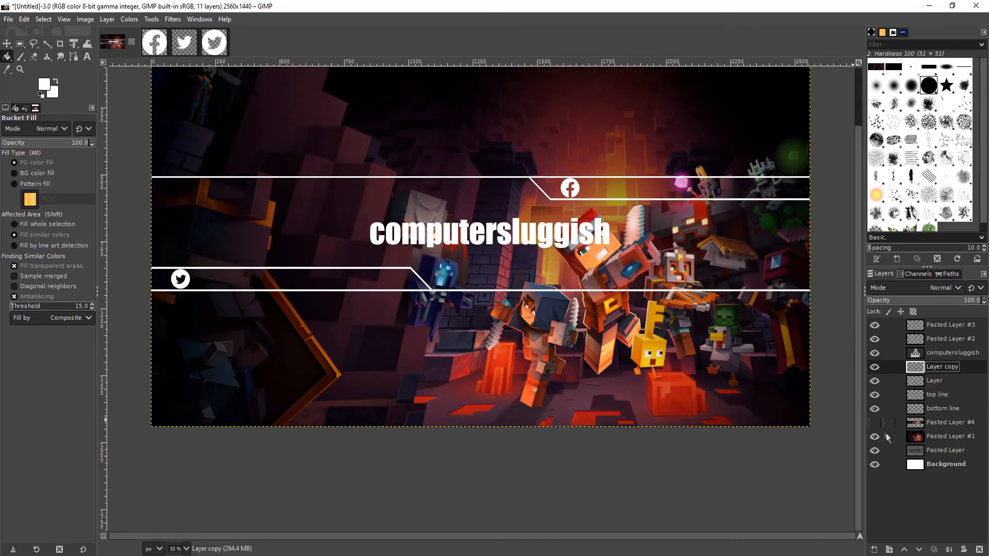
Step: Show the blurred strip layer again and add the text "cstutorials" in white Impact Condensed beside the Twitter logo
click(875, 423)
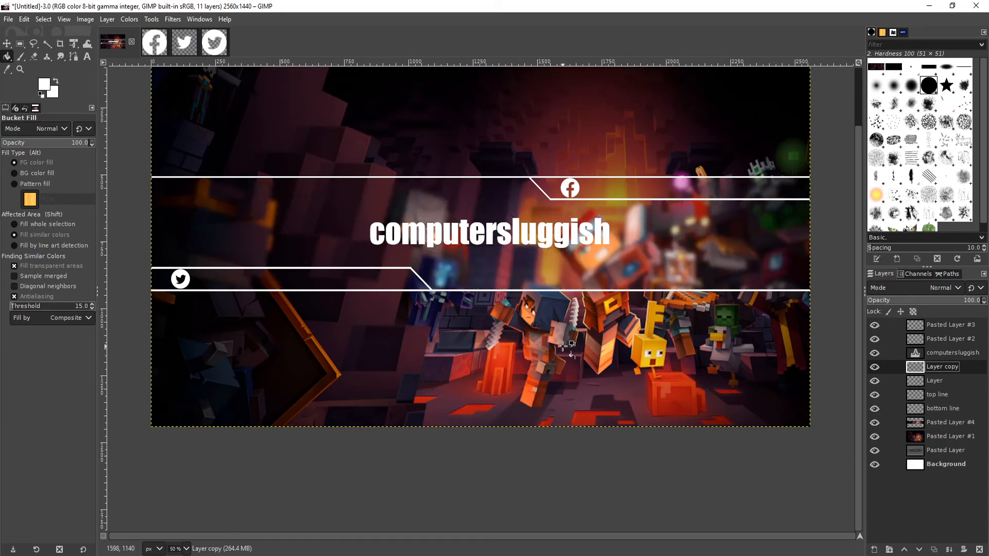
click(86, 56)
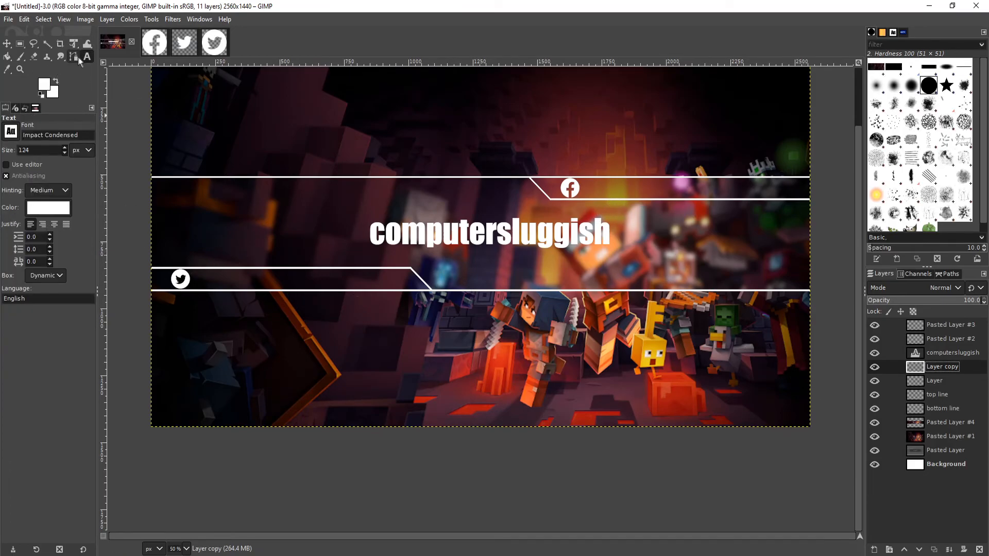
click(204, 280)
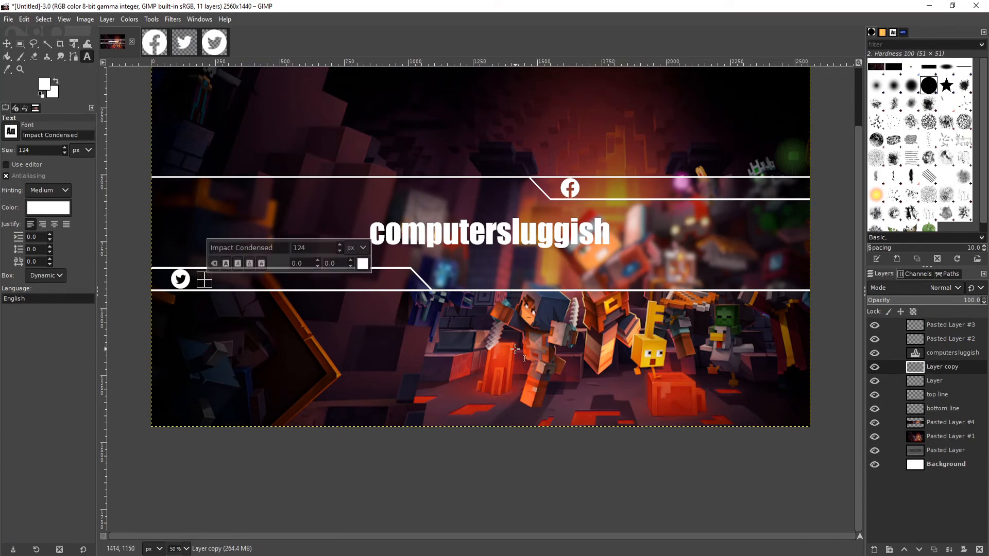
text(cstutorials)
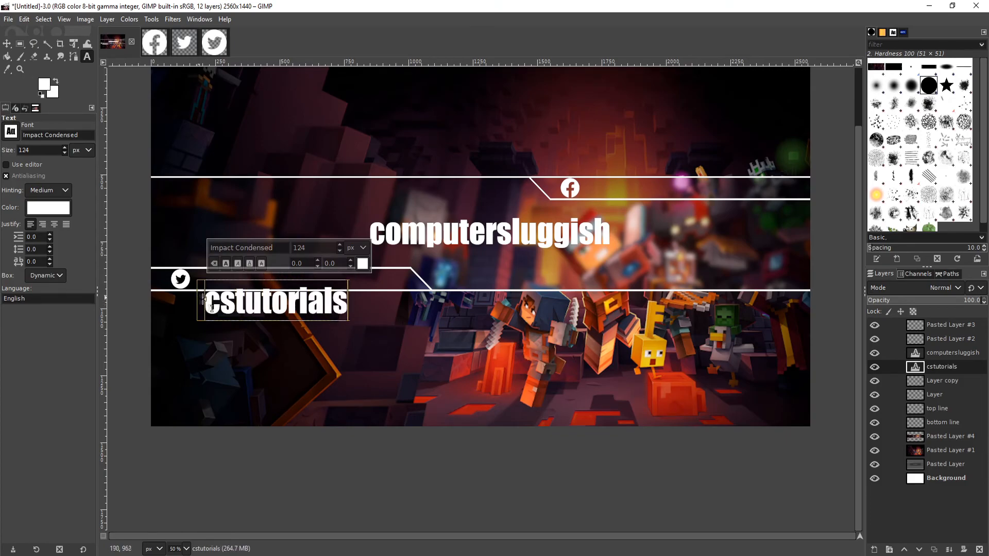
Step: Set the cstutorials text size to 55 px and move it between the lower divider lines, directly beside the Twitter logo
drag(206, 301, 351, 306)
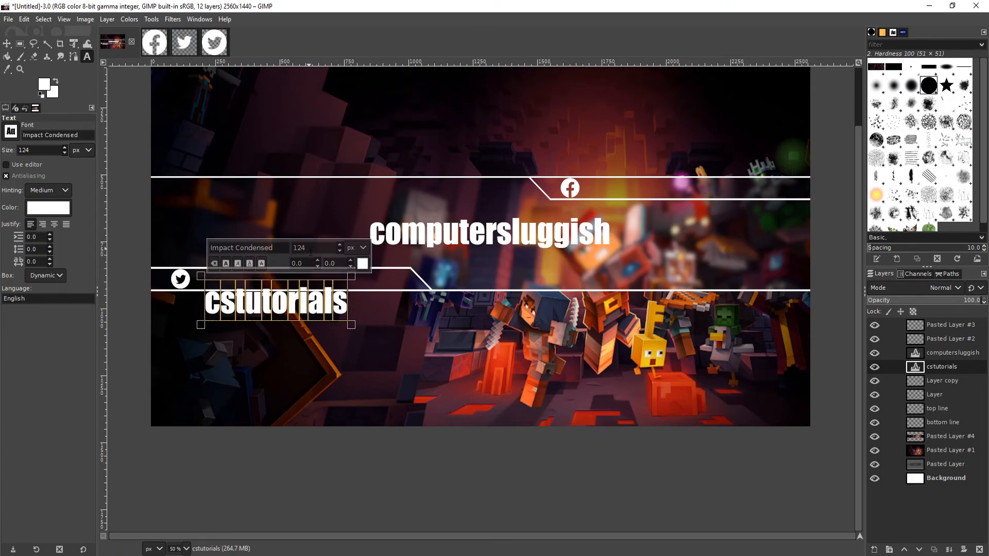
click(339, 252)
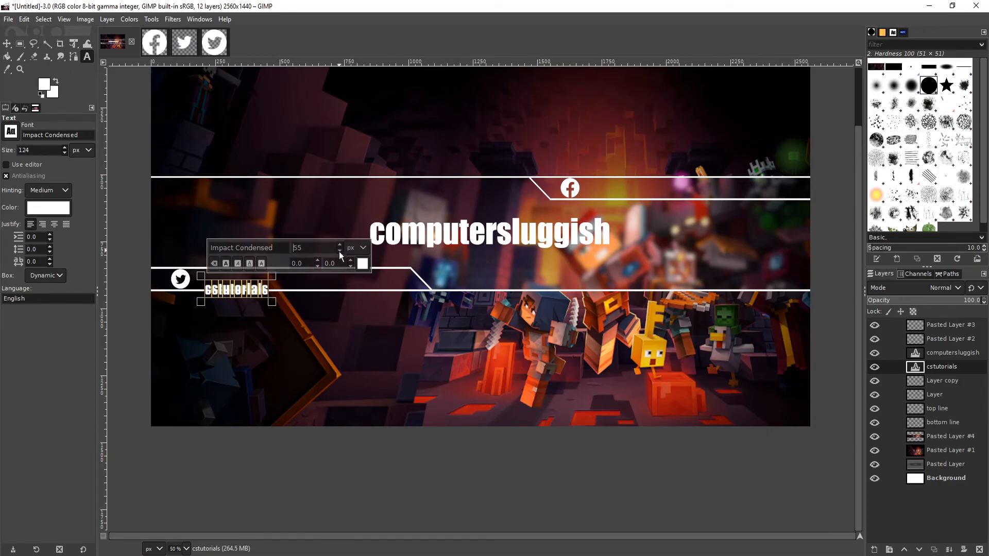
click(7, 44)
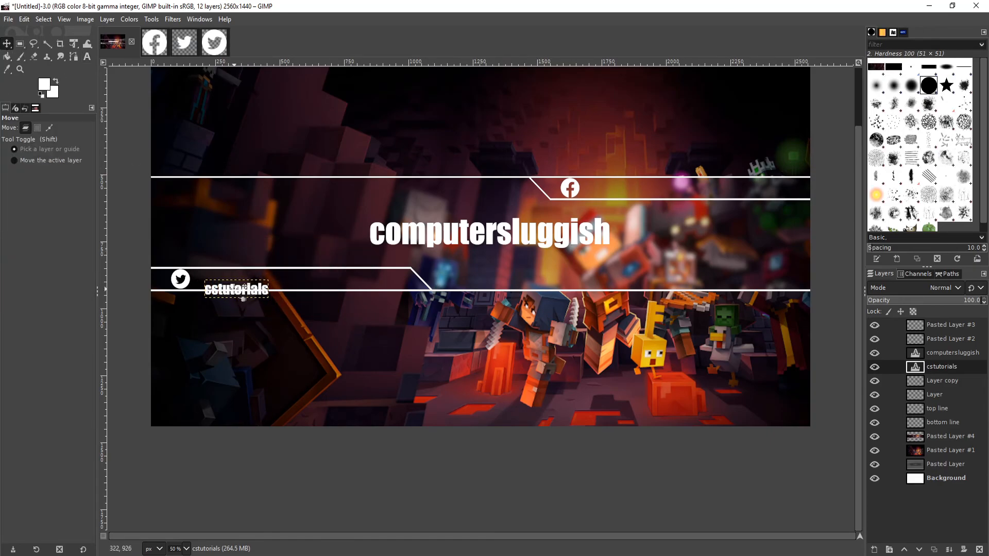
drag(241, 298, 233, 289)
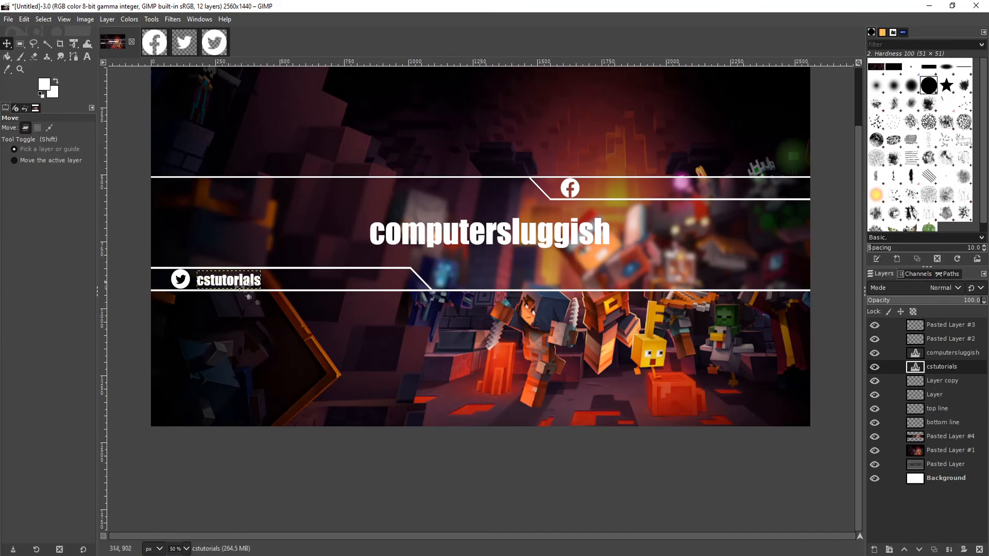
Step: Duplicate the cstutorials text layer, place the copy beside the Facebook logo, and select the Pasted Layer #1 layer
right_click(976, 372)
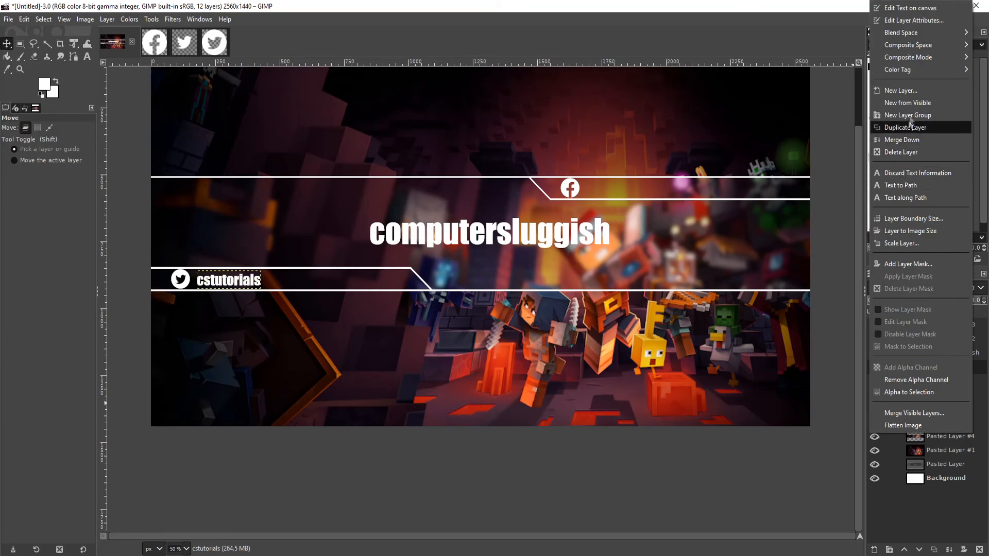
click(937, 127)
drag(213, 297, 613, 190)
click(957, 464)
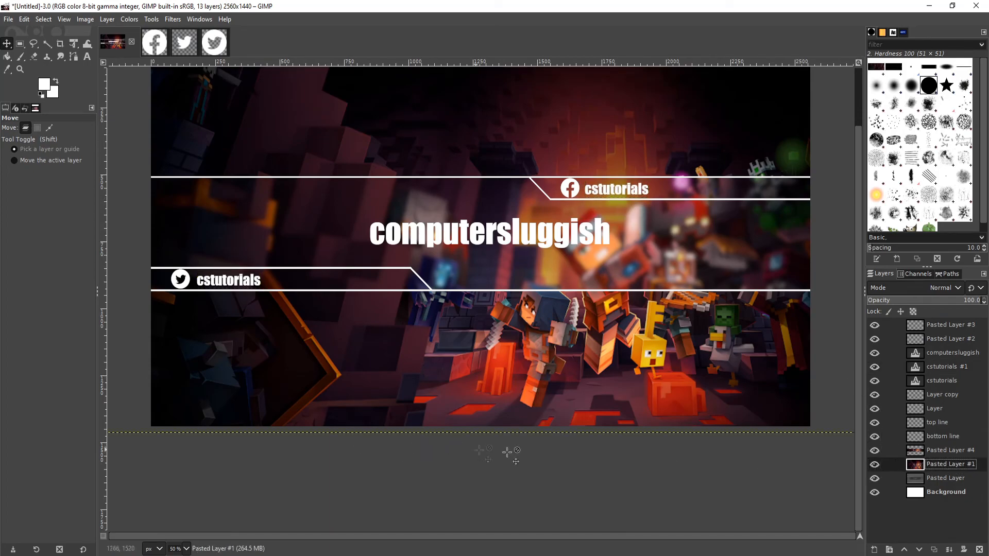
scroll(613, 484, up, 2)
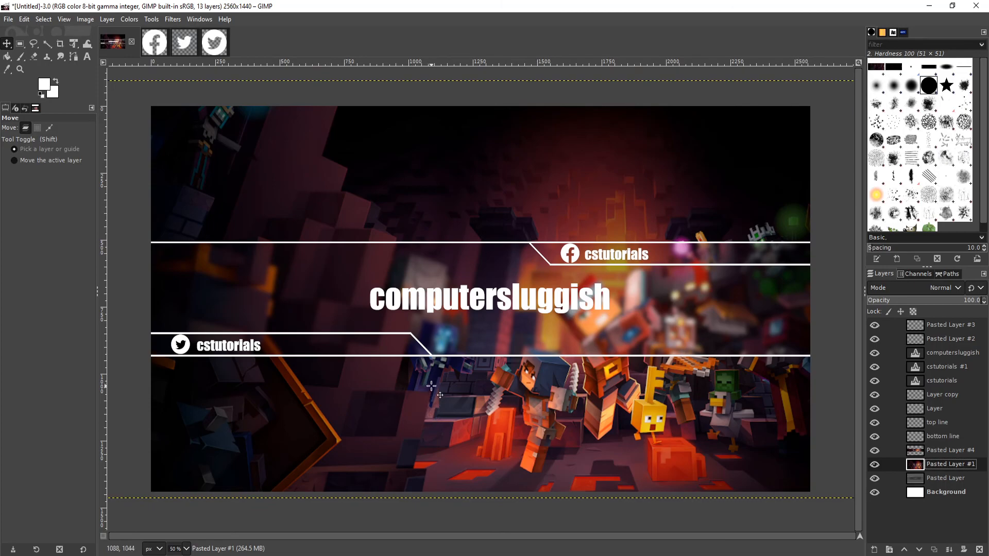